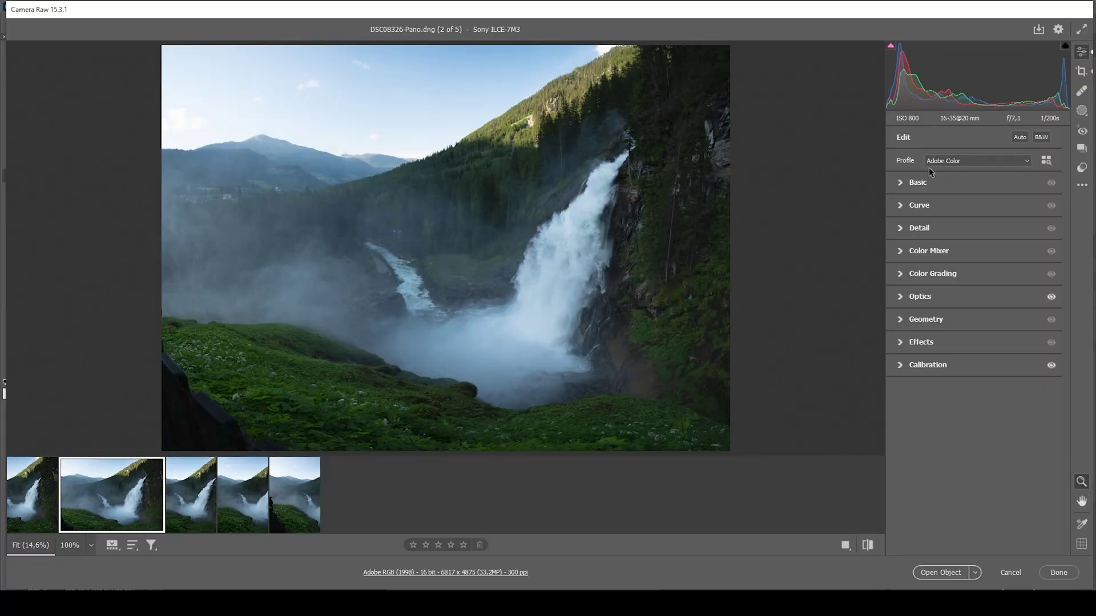
Apply the Adobe Landscape camera profile in place of Adobe Color.
click(950, 162)
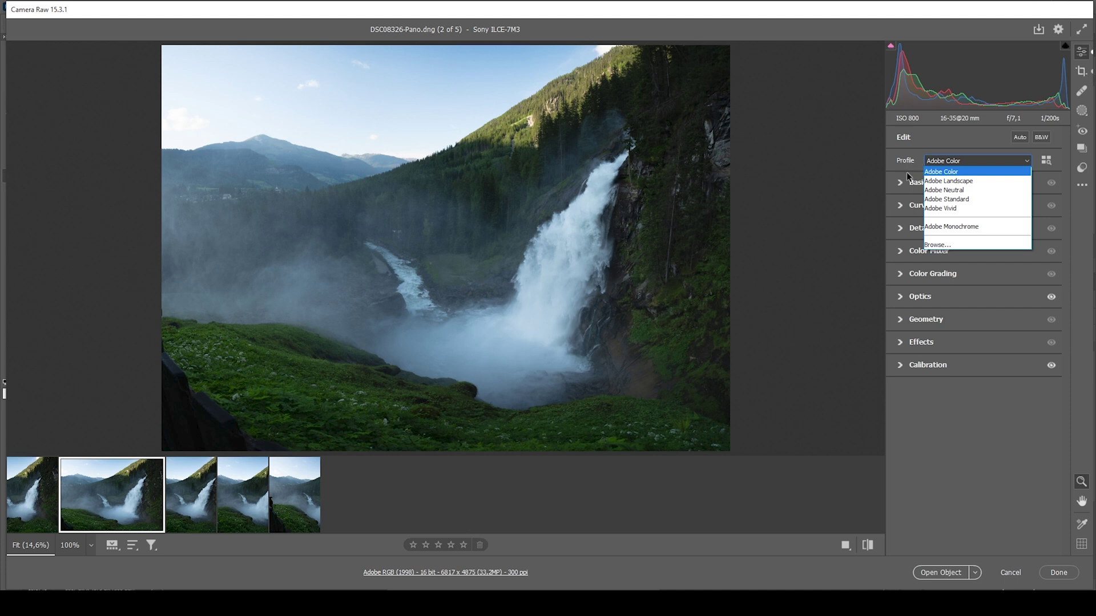
click(932, 181)
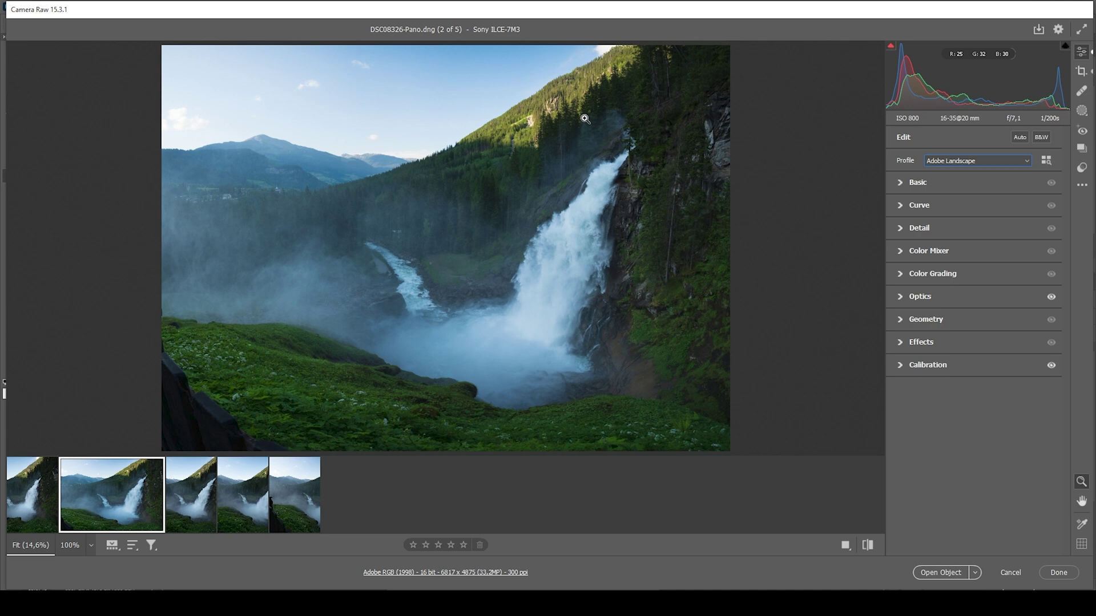
In the Basic panel, set Temperature 7650, Exposure +0.30, Highlights -44 and Shadows +5.
click(899, 181)
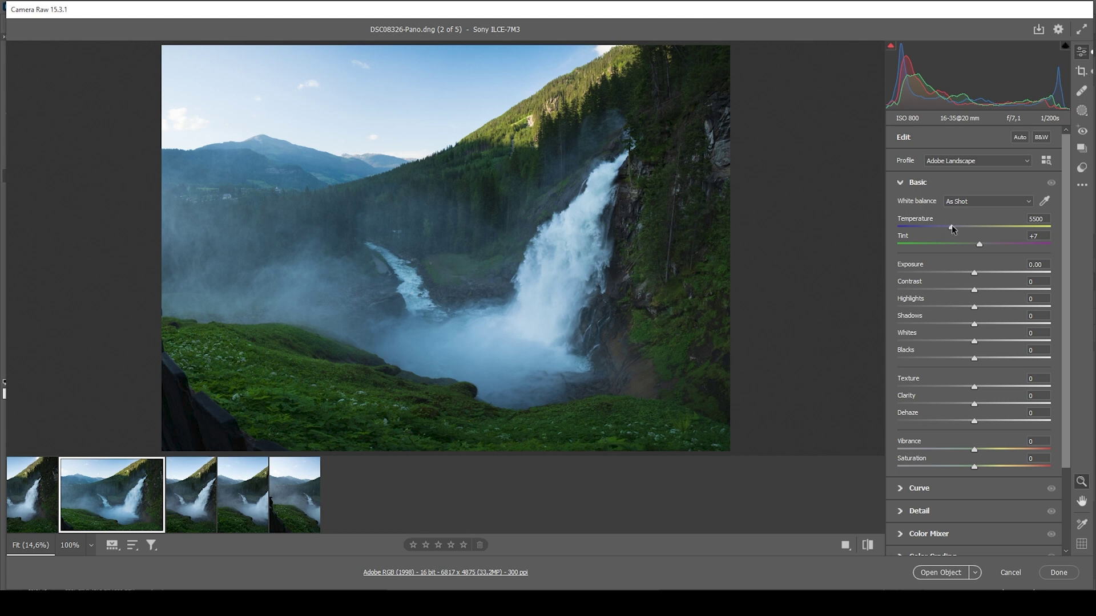
drag(951, 227, 975, 228)
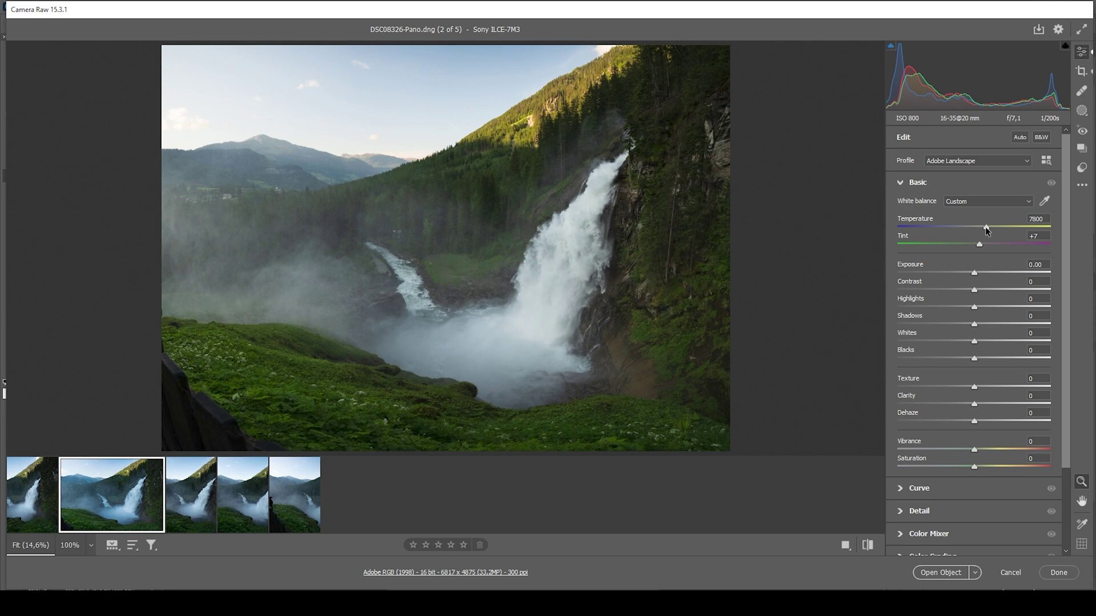
drag(985, 227, 983, 227)
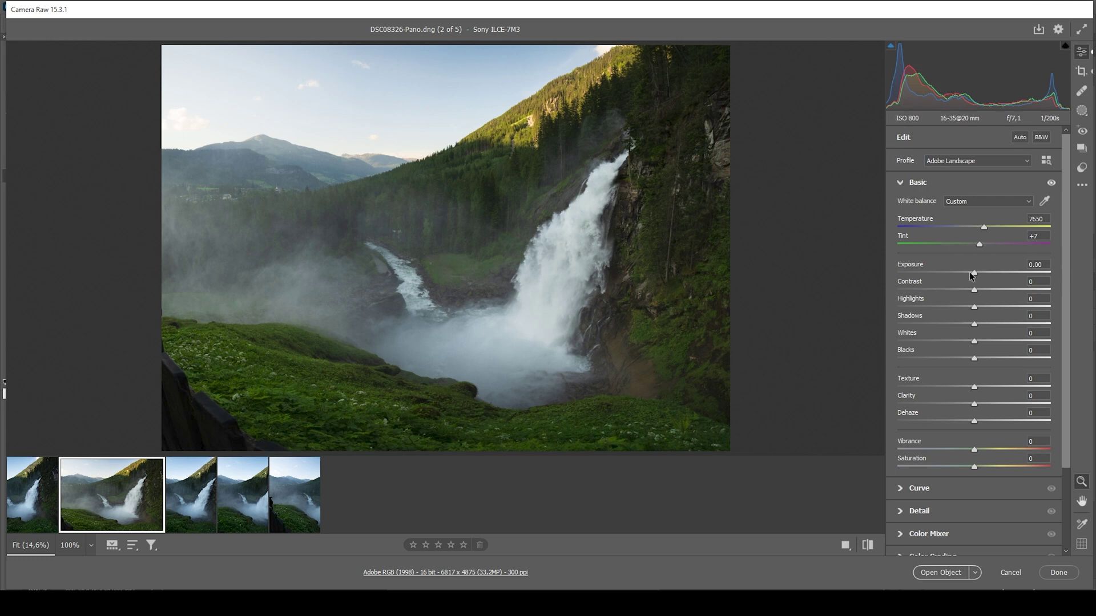
drag(974, 274, 979, 277)
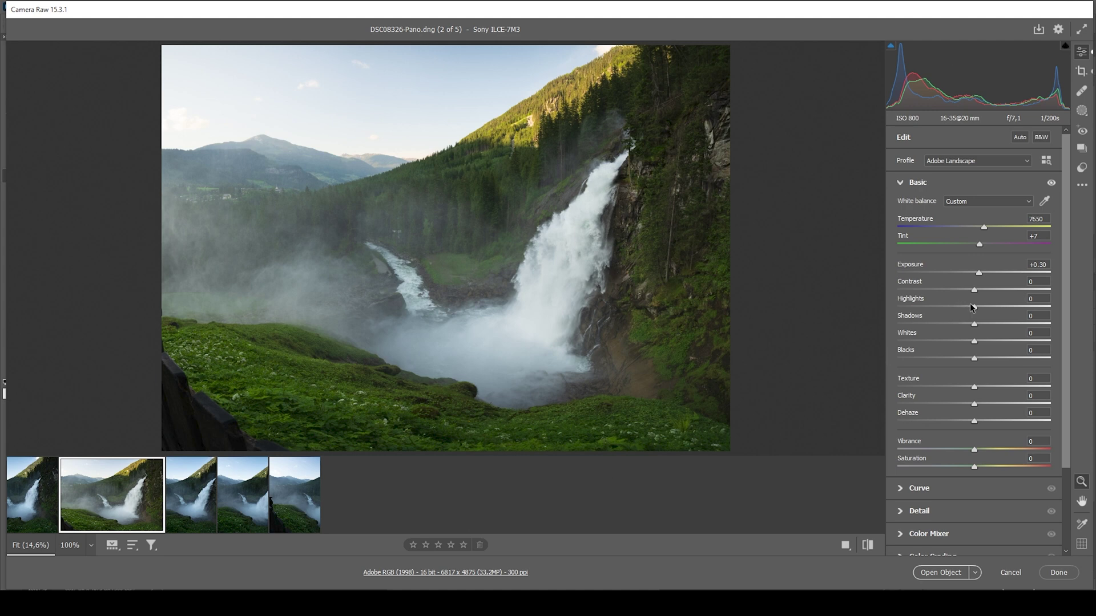
drag(974, 308, 940, 307)
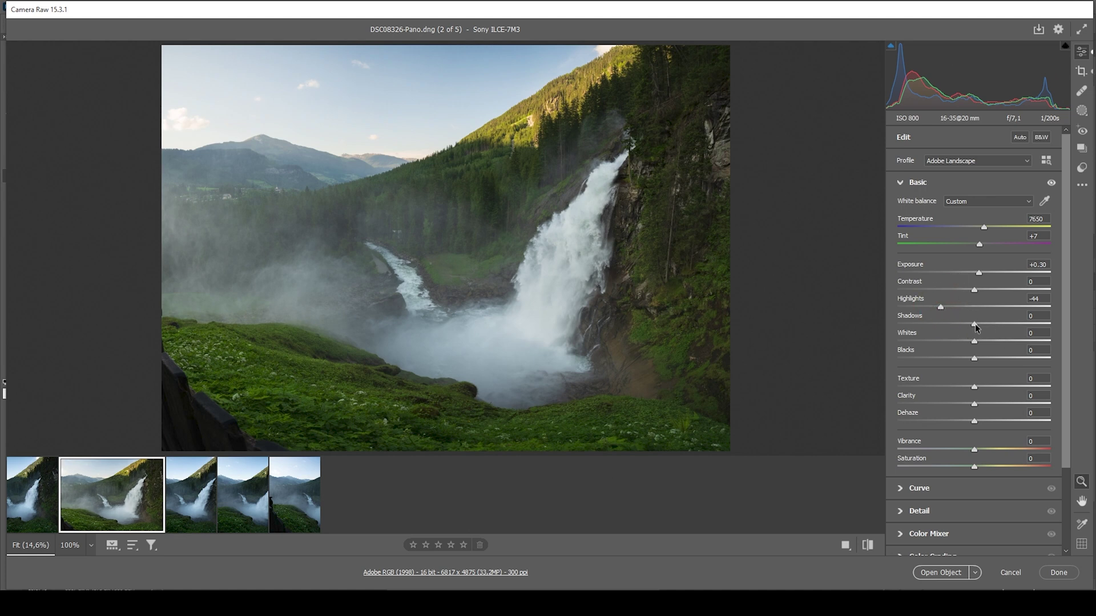
drag(975, 324, 978, 324)
Set Blacks +28, Texture +6, Clarity +10, Dehaze -11, Vibrance +4, then compare before/after.
click(978, 324)
drag(982, 359, 995, 358)
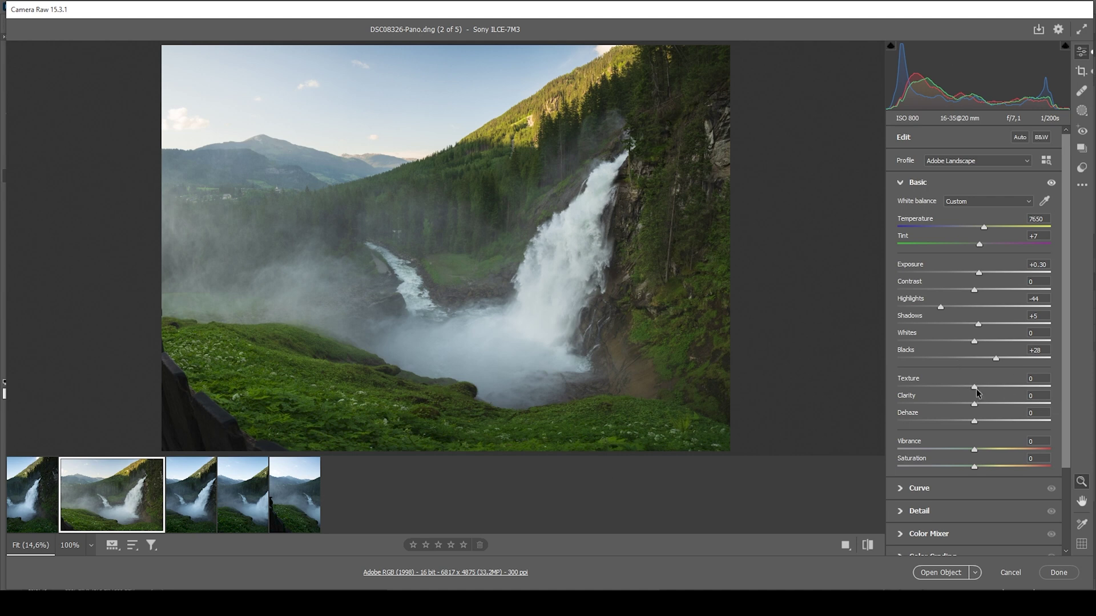
drag(976, 389, 978, 388)
drag(977, 404, 977, 407)
drag(977, 423, 965, 424)
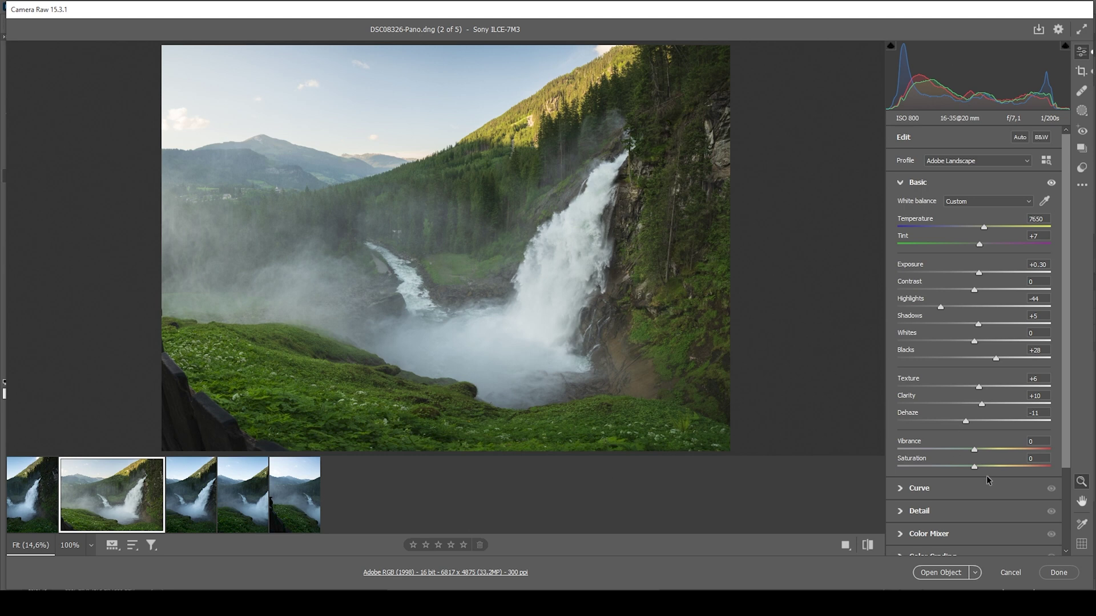
drag(975, 448, 979, 448)
click(867, 545)
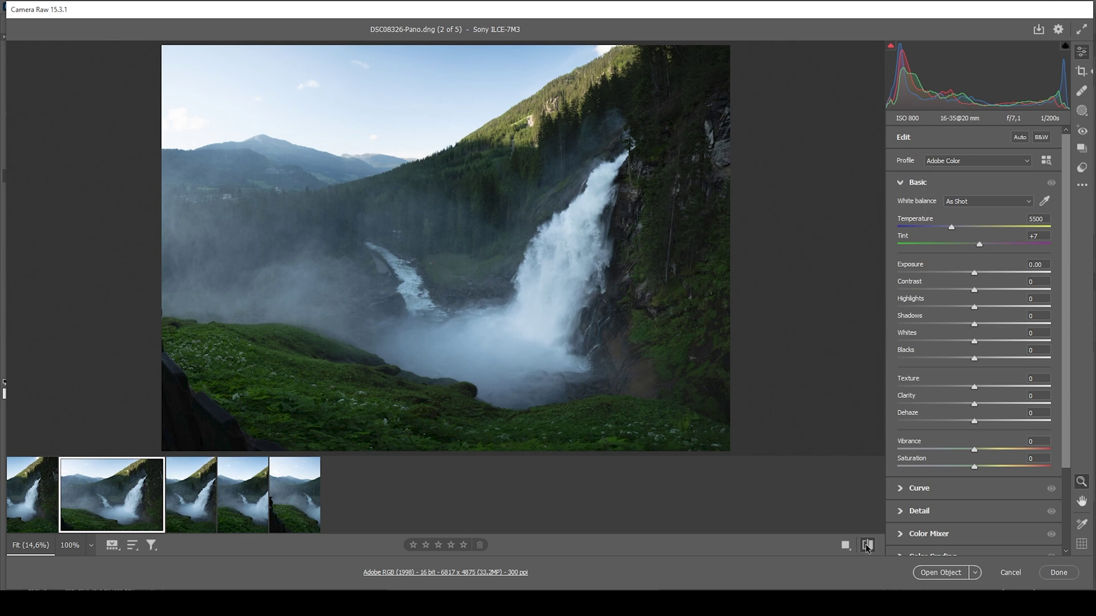
click(868, 545)
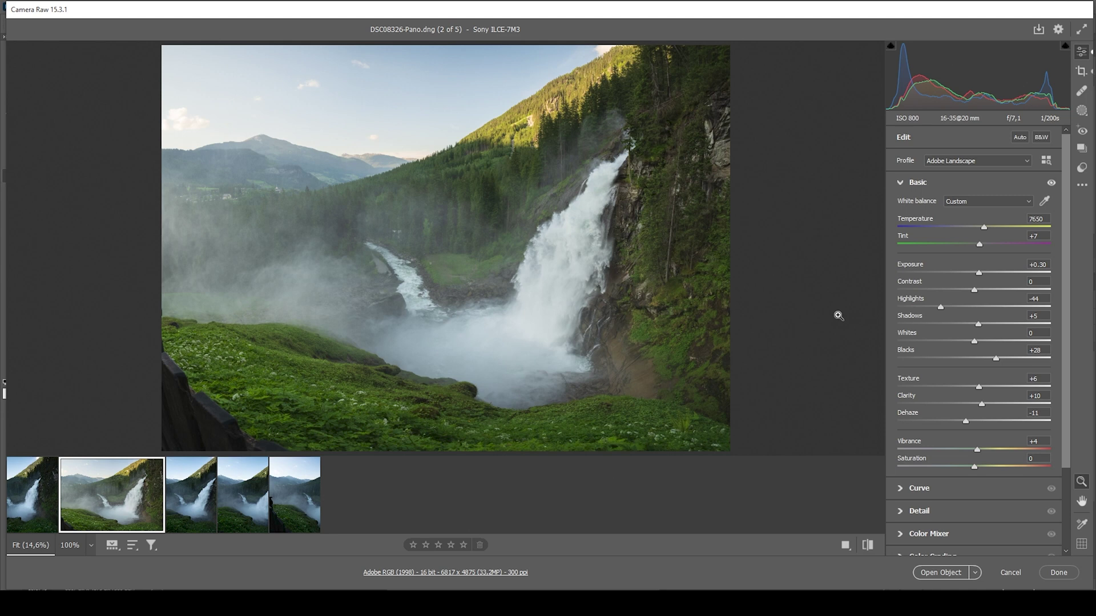
Create an AI Sky mask, Mask 1, from the Masking panel.
click(1082, 110)
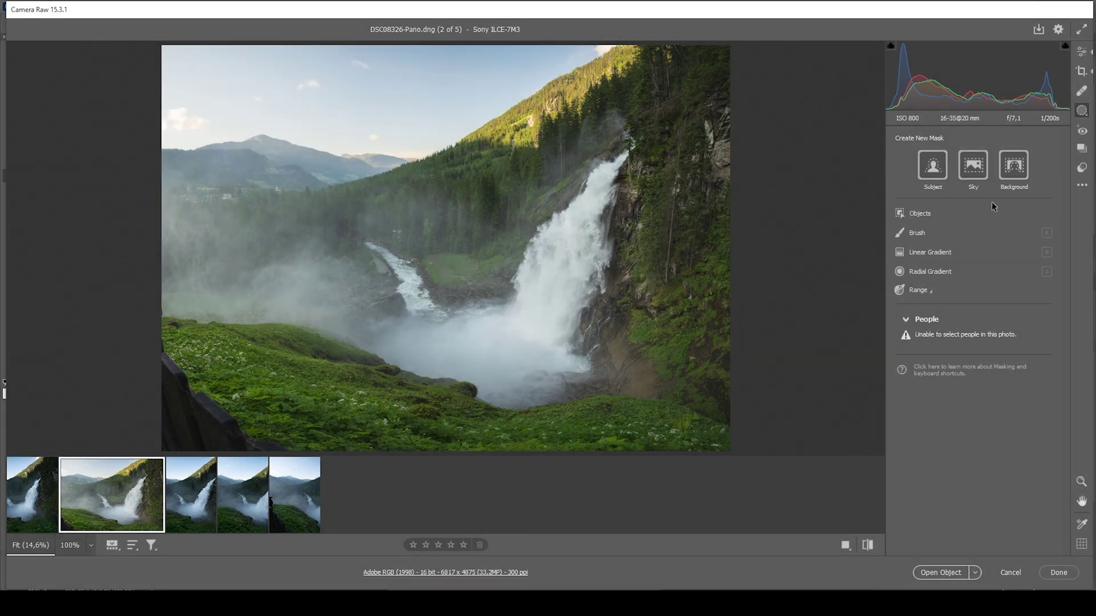
click(982, 170)
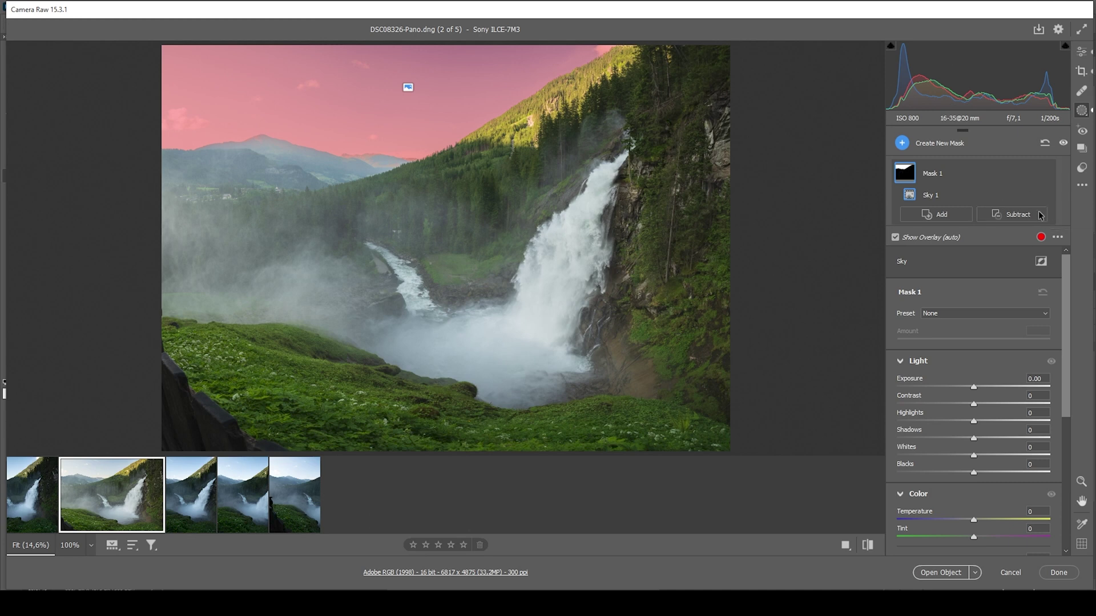
click(1017, 215)
Subtract a diagonal Linear Gradient from Mask 1 to fade the sky's left side.
key(shift+g)
drag(217, 186, 341, 46)
drag(291, 102, 320, 83)
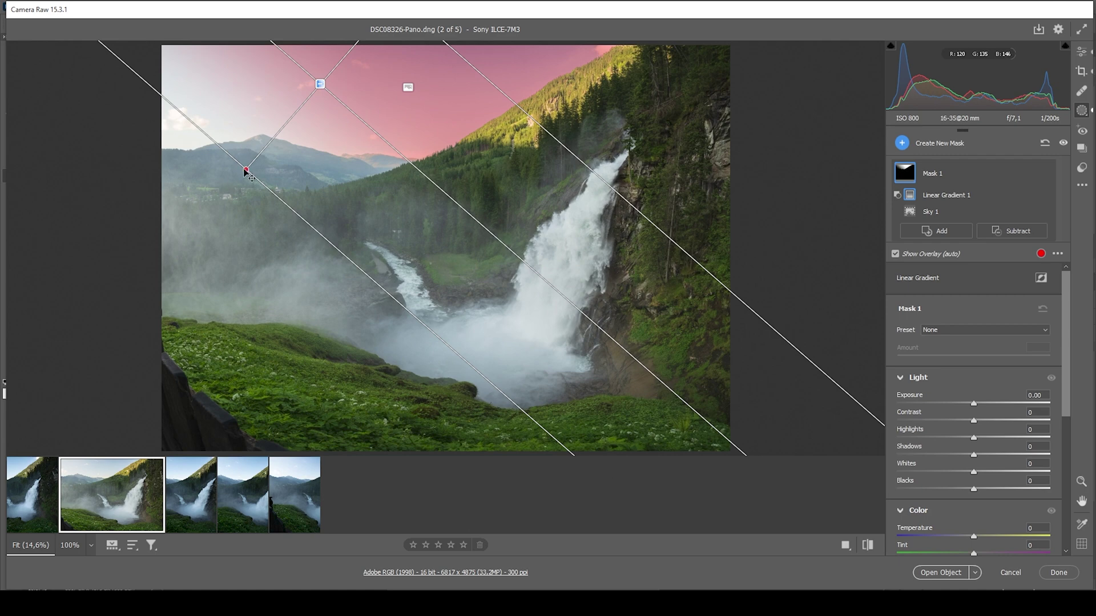
drag(245, 171, 271, 183)
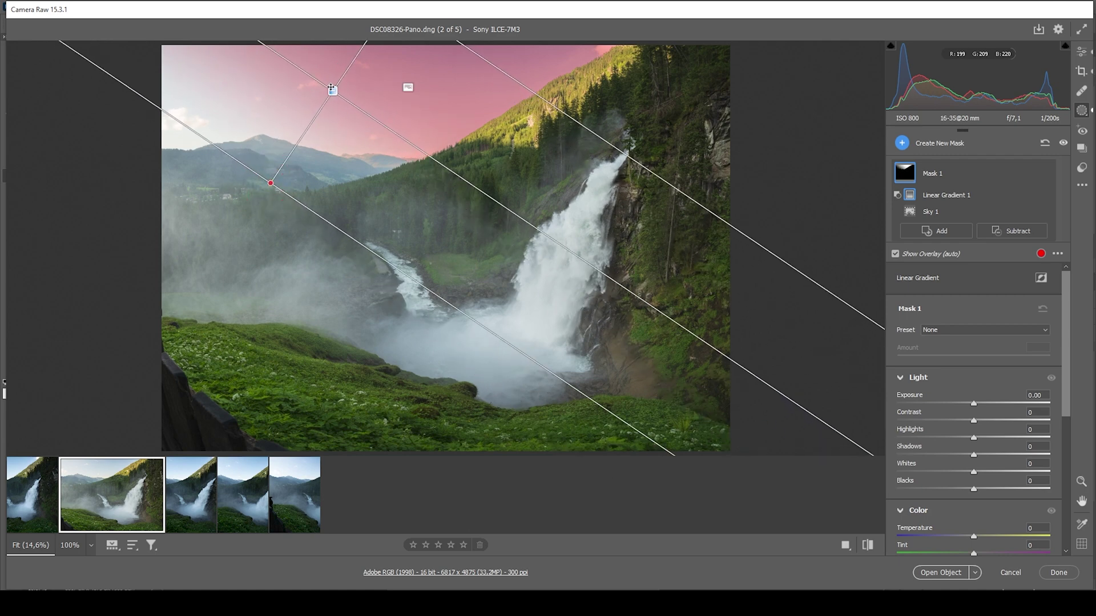
drag(331, 87, 352, 87)
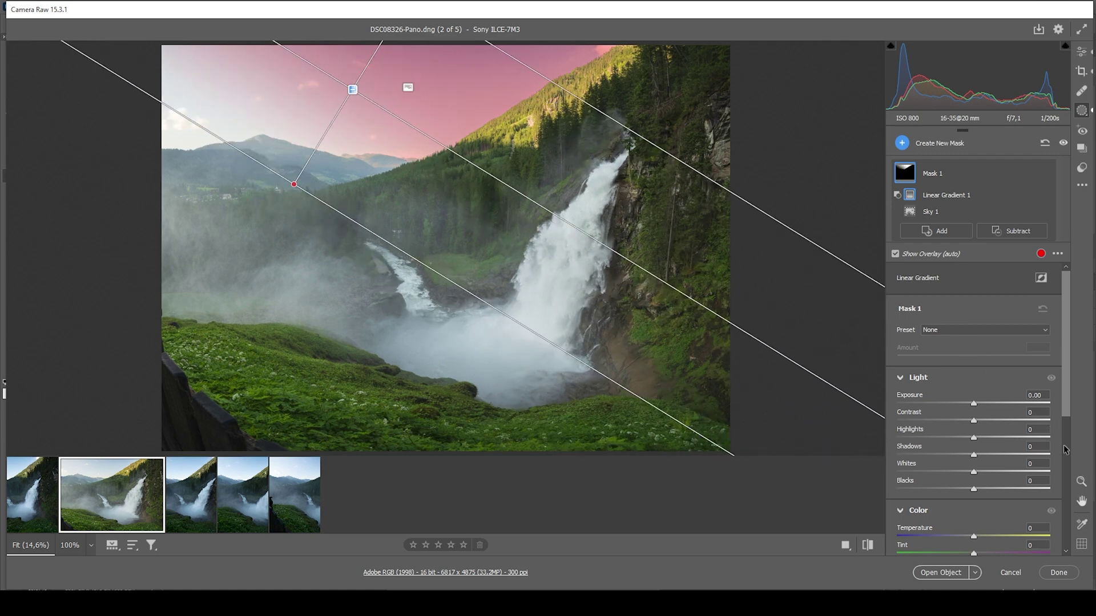
Darken the masked sky to Exposure -0.60.
drag(973, 405, 964, 406)
drag(352, 90, 354, 92)
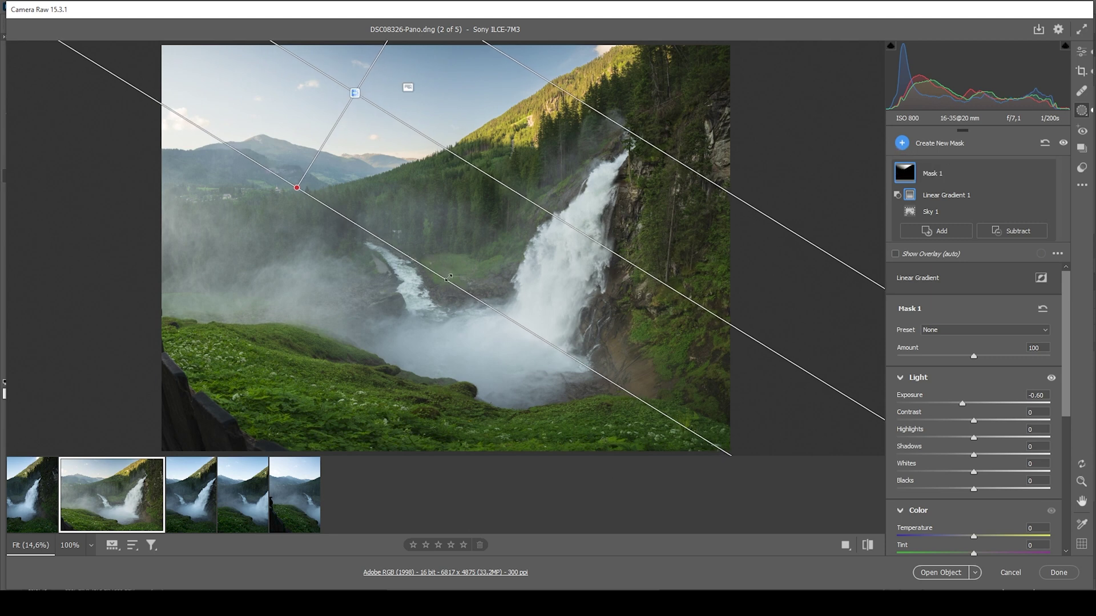
click(901, 142)
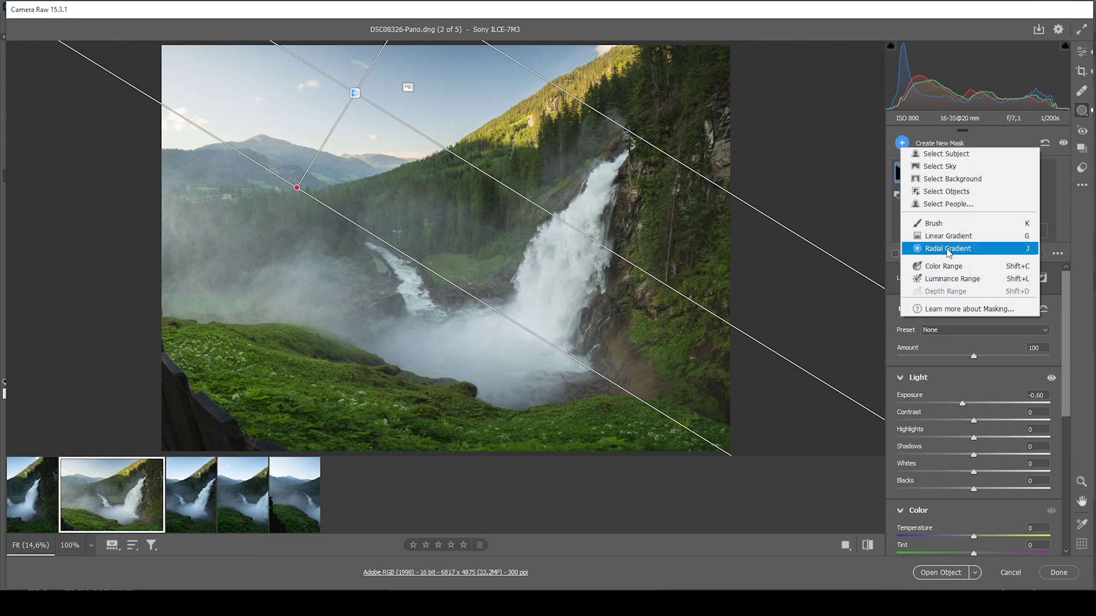
Draw Mask 2, a rotated Radial Gradient ellipse over the hazy upper-left sky and mountains.
key(Escape)
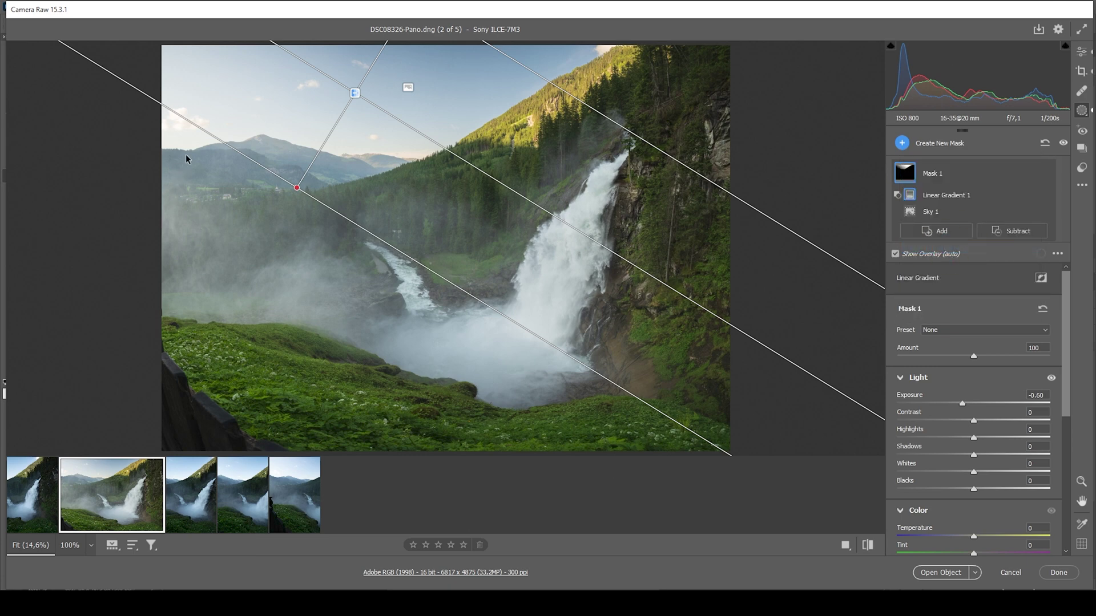
drag(190, 149, 293, 182)
drag(334, 150, 343, 166)
drag(210, 160, 156, 139)
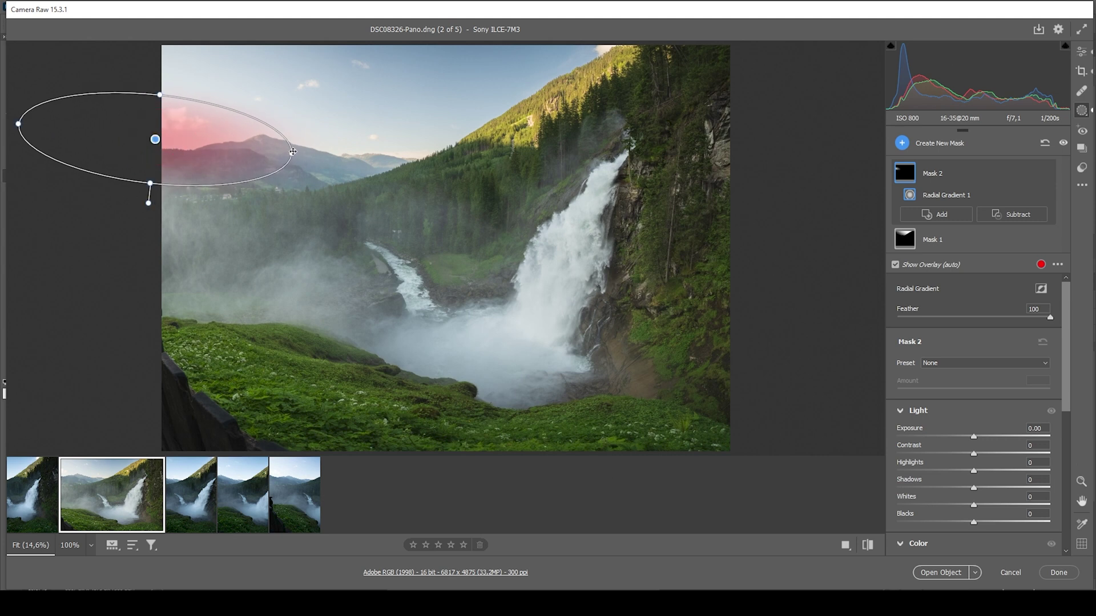
drag(293, 151, 304, 152)
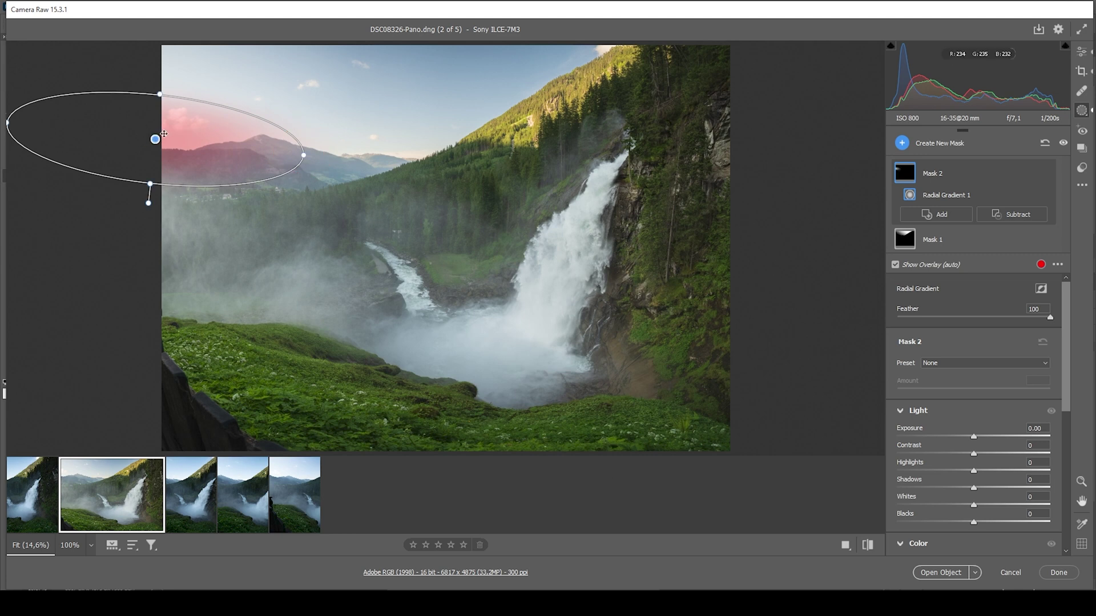
drag(163, 134, 166, 135)
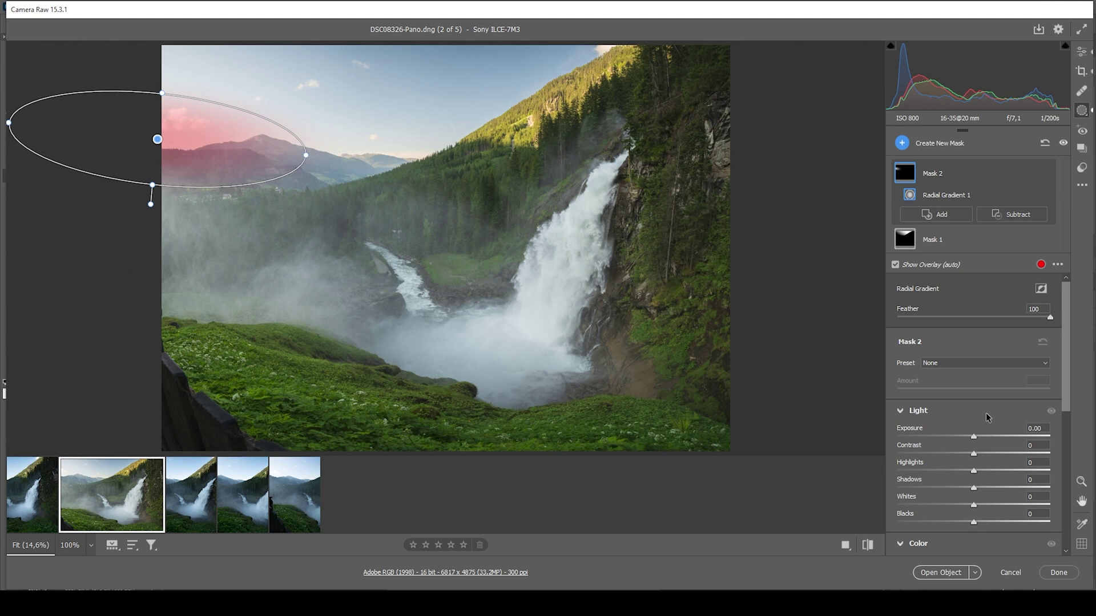
Set Mask 2's Dehaze to -13 and nudge the ellipse slightly up-left.
scroll(990, 428, down, 2)
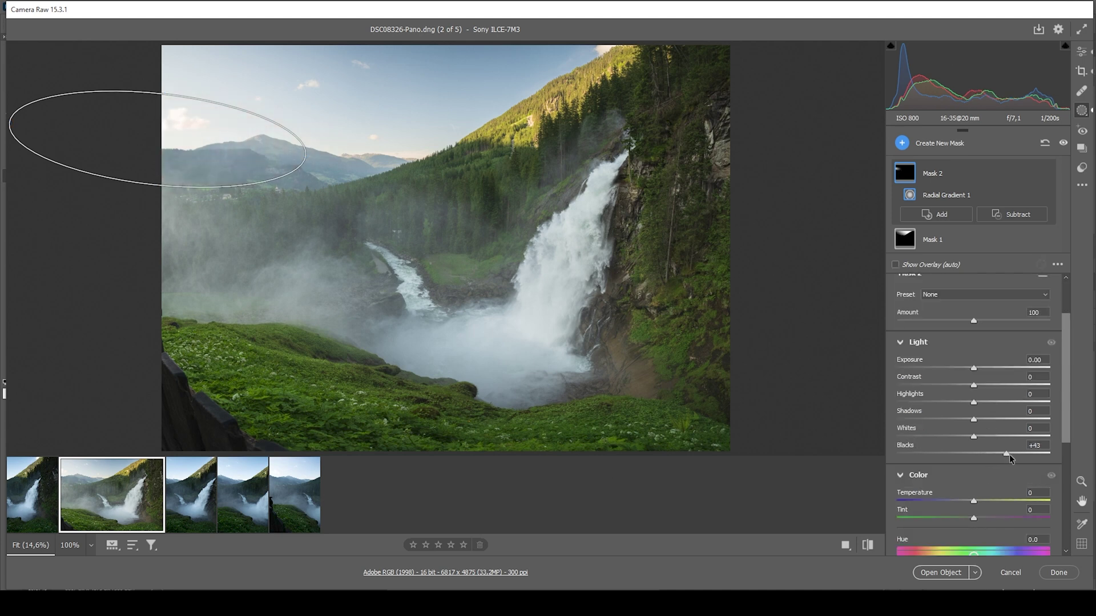
scroll(1011, 457, down, 3)
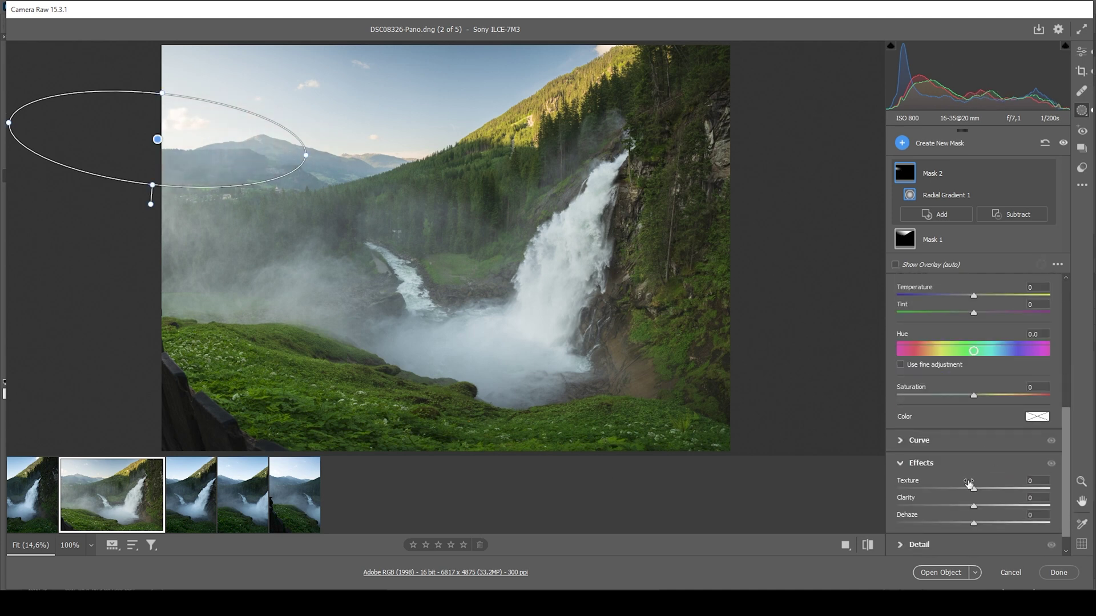
scroll(969, 483, down, 1)
drag(975, 496, 964, 497)
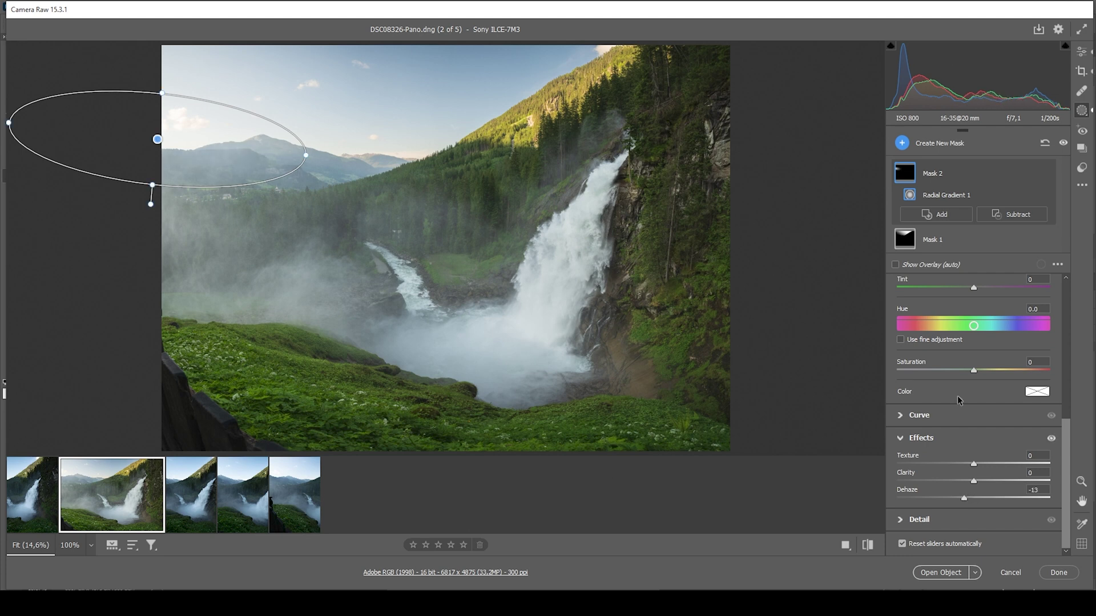
drag(160, 138, 159, 134)
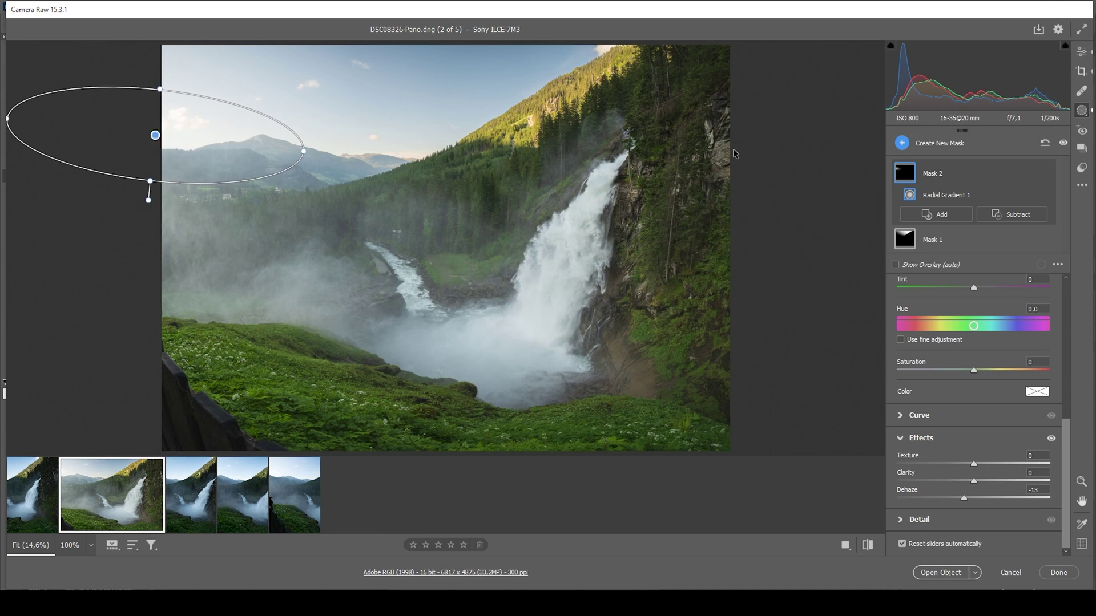
Create Mask 3, a Radial Gradient ellipse rotated to follow the waterfall.
click(901, 142)
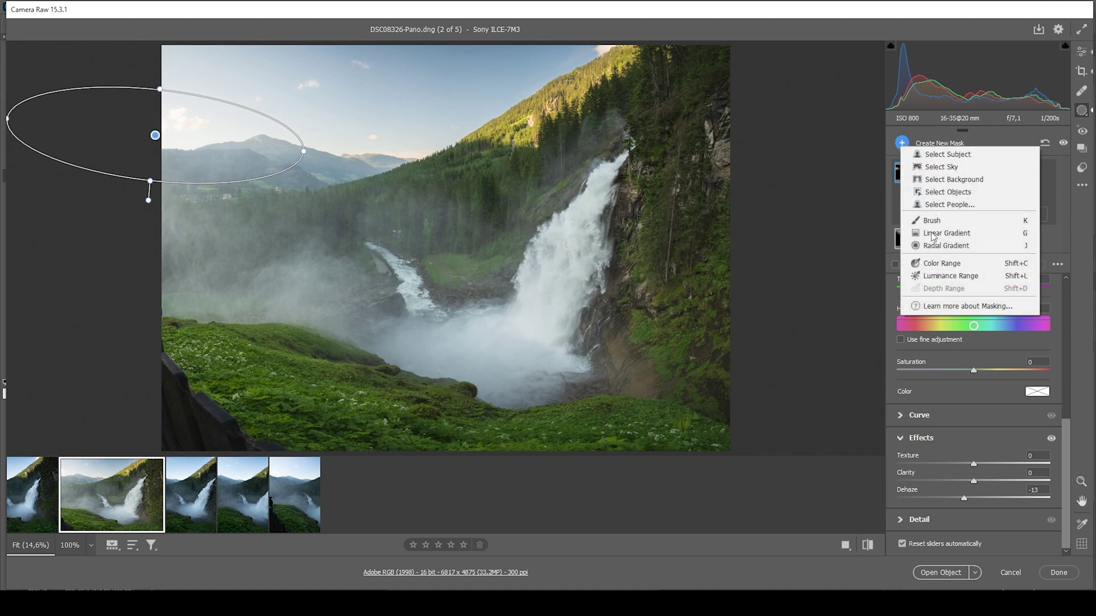
click(950, 249)
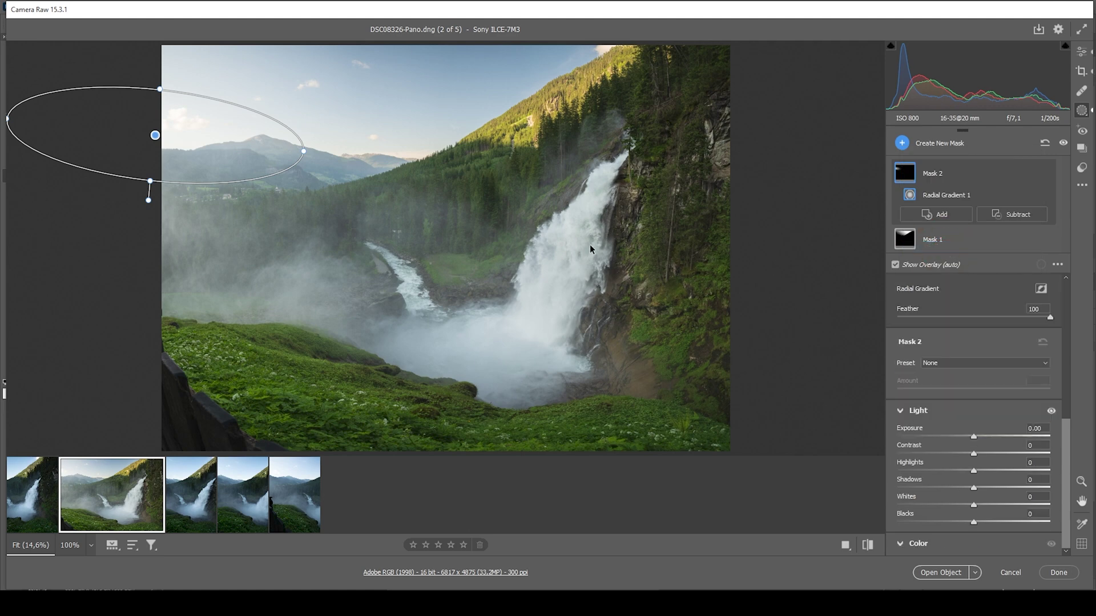
drag(541, 260, 602, 377)
drag(546, 117, 577, 122)
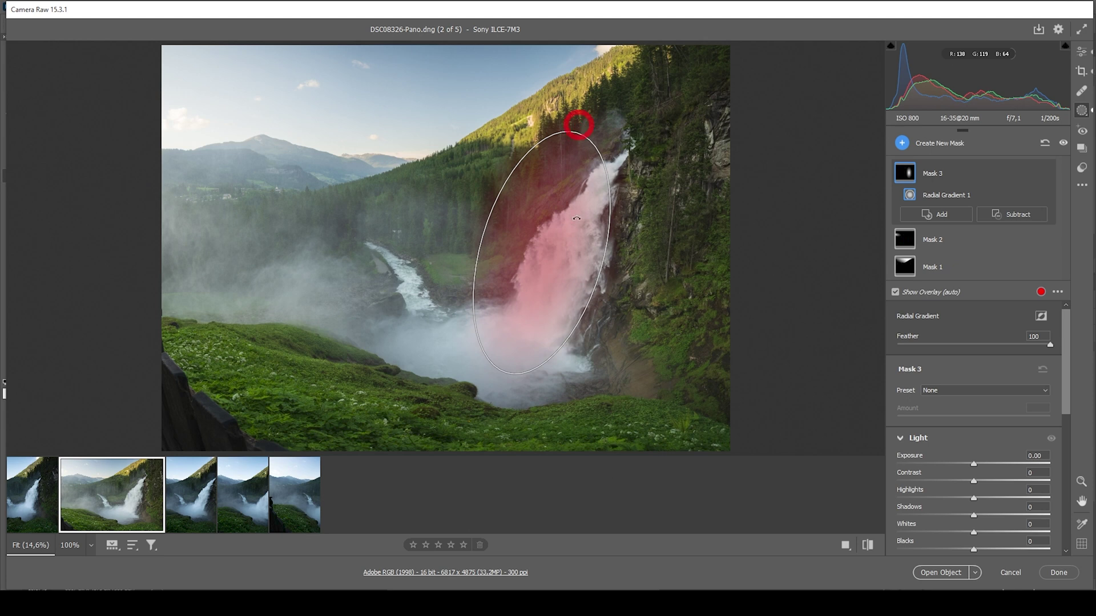
mouse_move(553, 250)
mouse_down()
mouse_move(571, 255)
mouse_move(558, 232)
mouse_up()
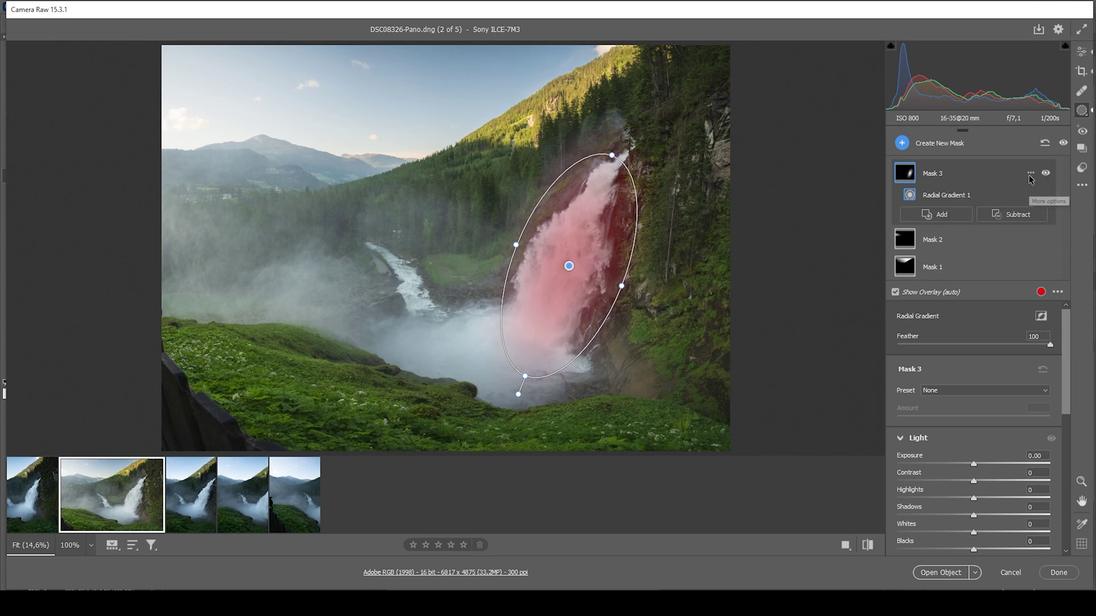
Intersect Mask 3 with a Color Range sampled from the waterfall's white water.
click(1030, 173)
mouse_move(1001, 232)
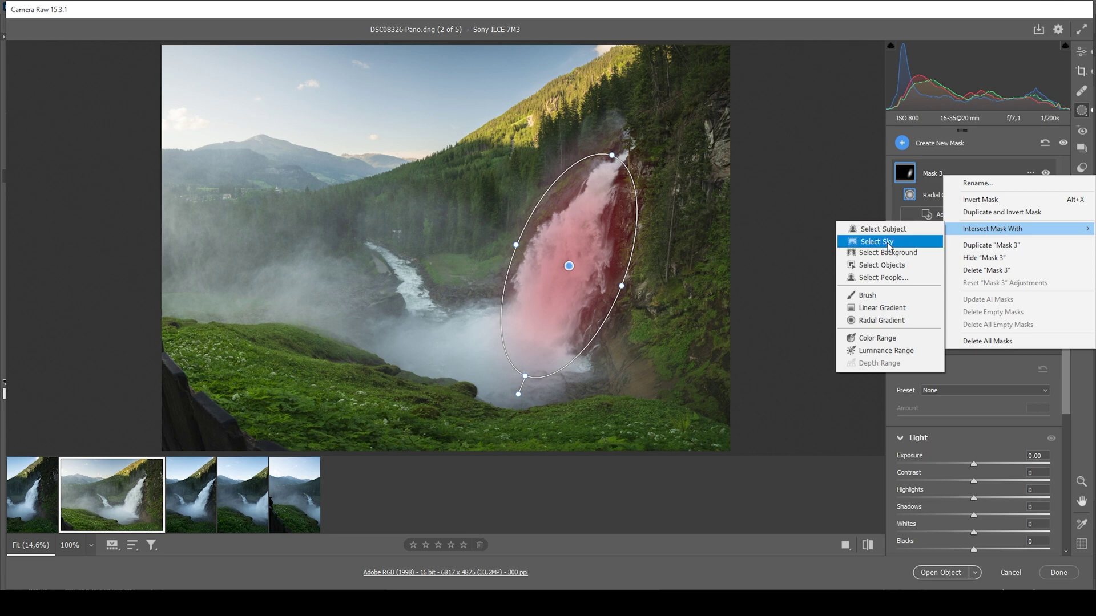
click(904, 341)
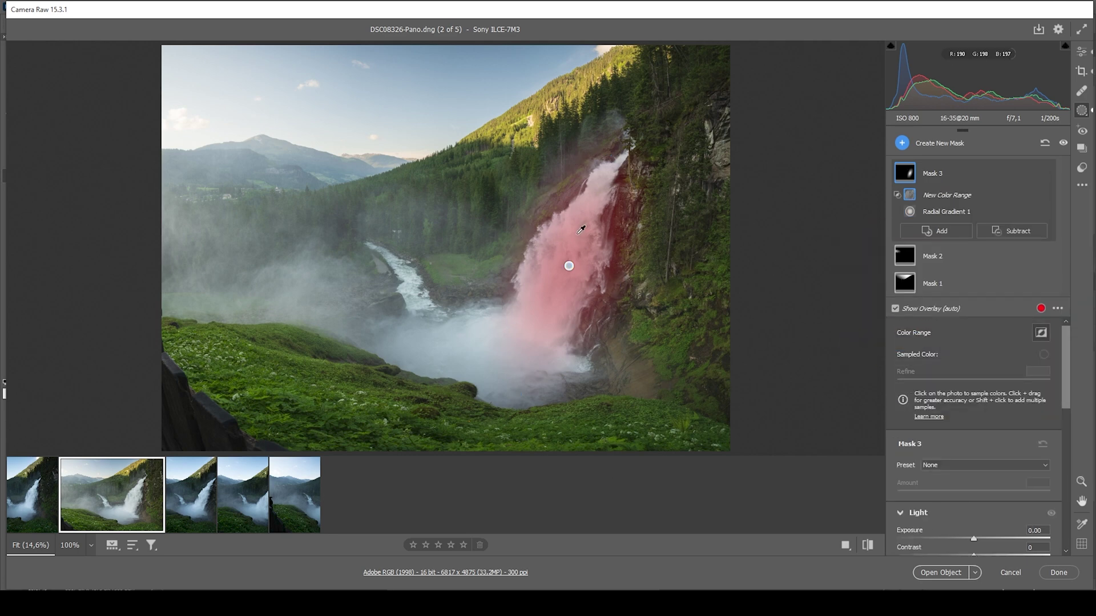
click(575, 235)
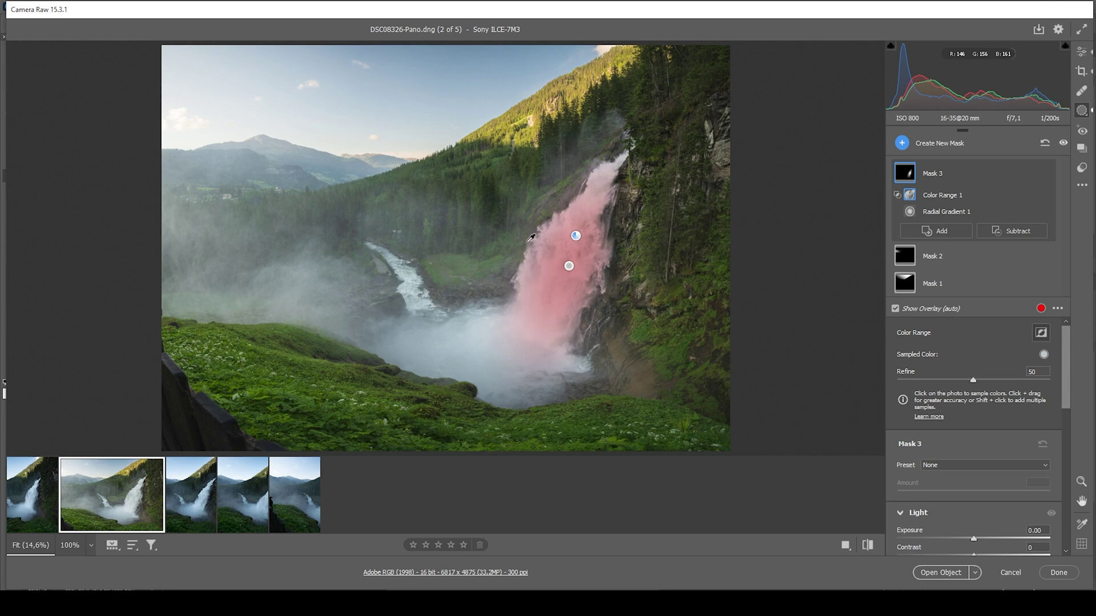
click(941, 231)
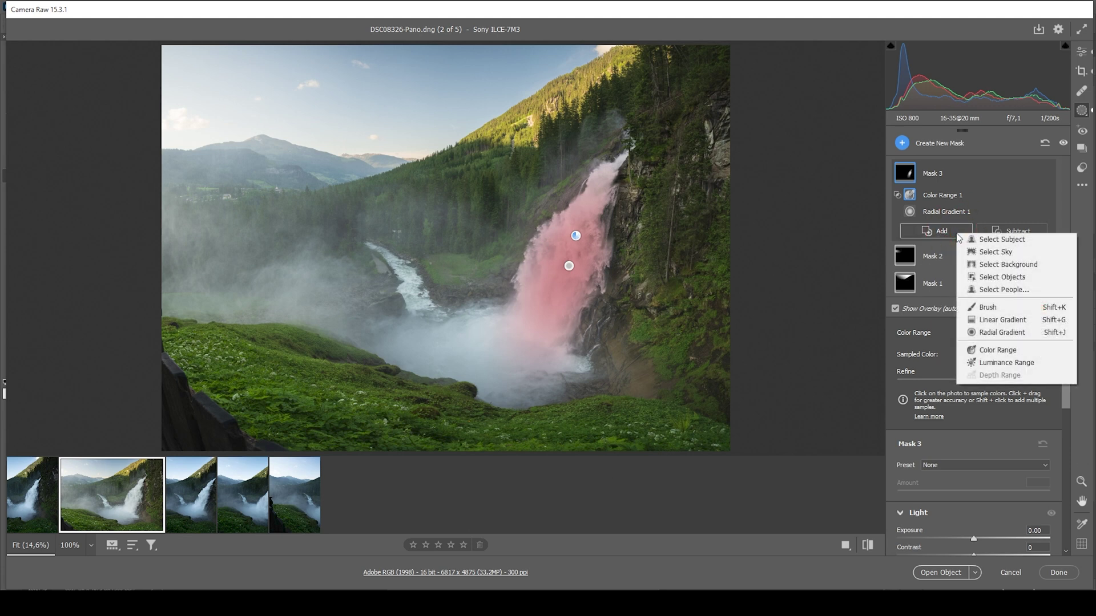
Add an Auto Mask brush to Mask 3, painted up the upper waterfall.
click(989, 306)
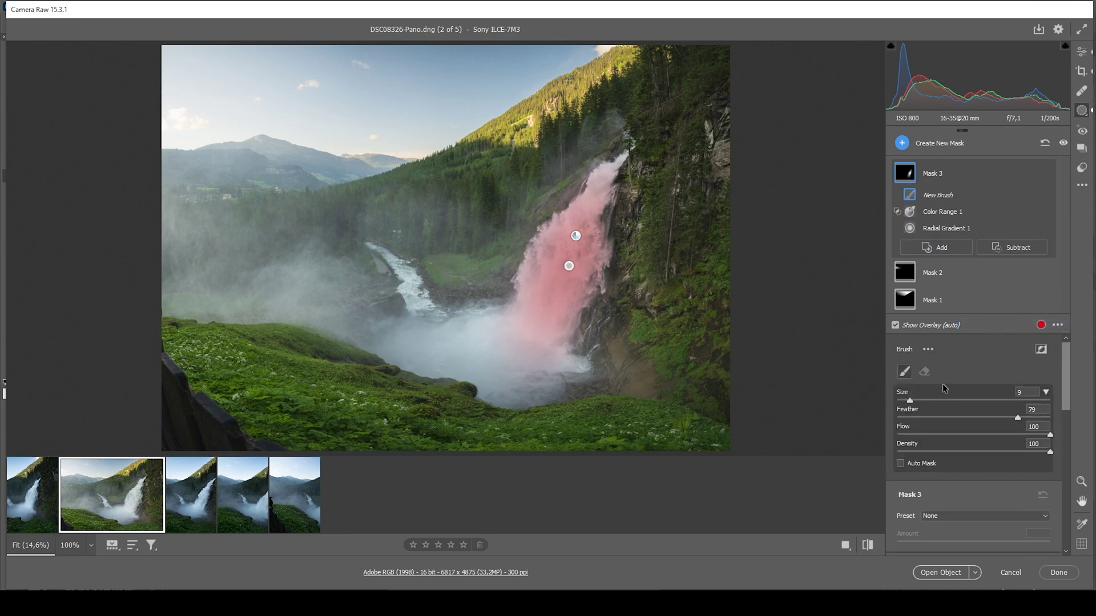
click(901, 464)
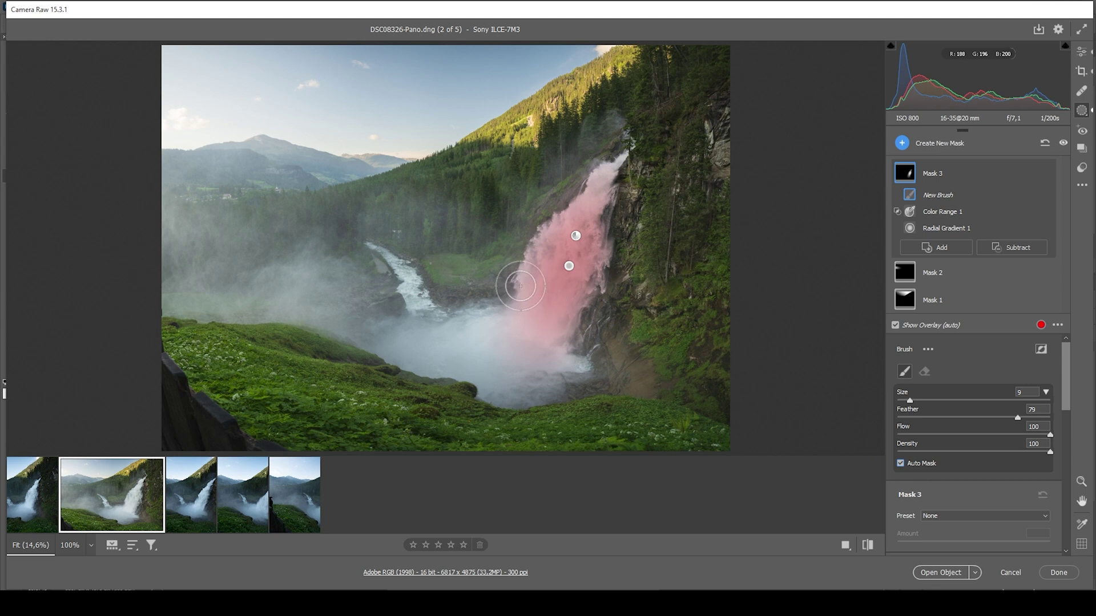
mouse_move(522, 274)
mouse_down()
mouse_move(602, 185)
mouse_move(555, 323)
mouse_up()
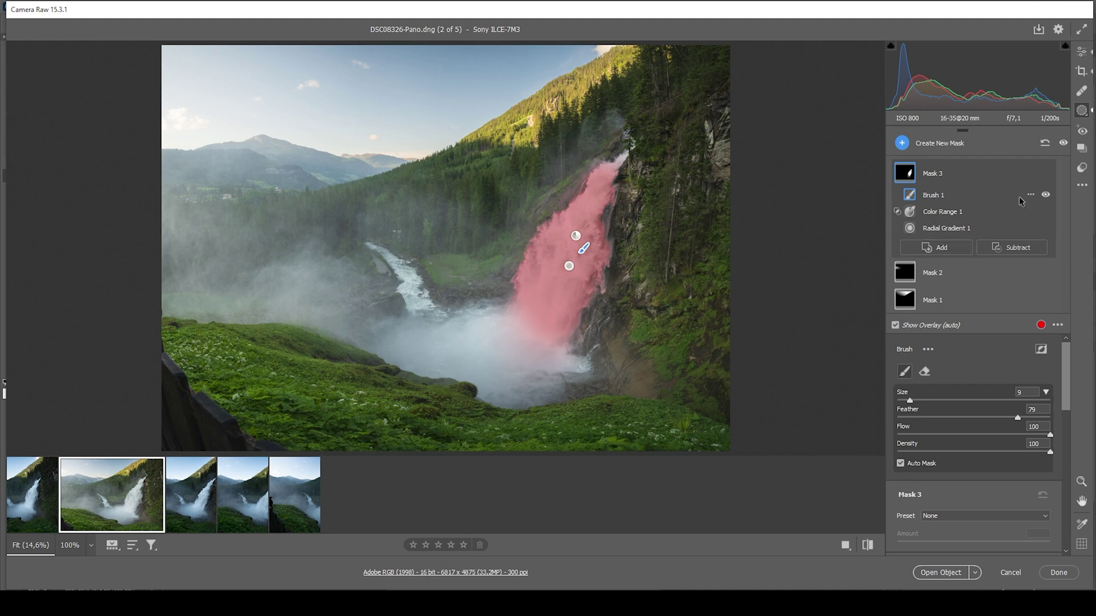
Darken Shadows, lift Whites, and set Clarity +57 and Texture +33 on the waterfall mask.
scroll(988, 419, down, 5)
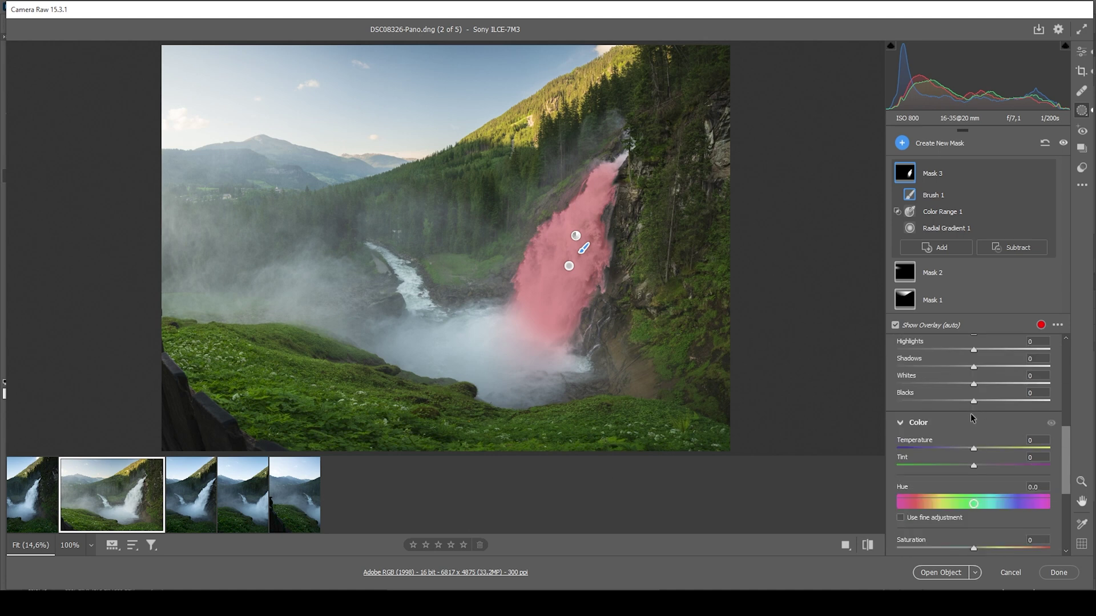
drag(973, 366, 955, 367)
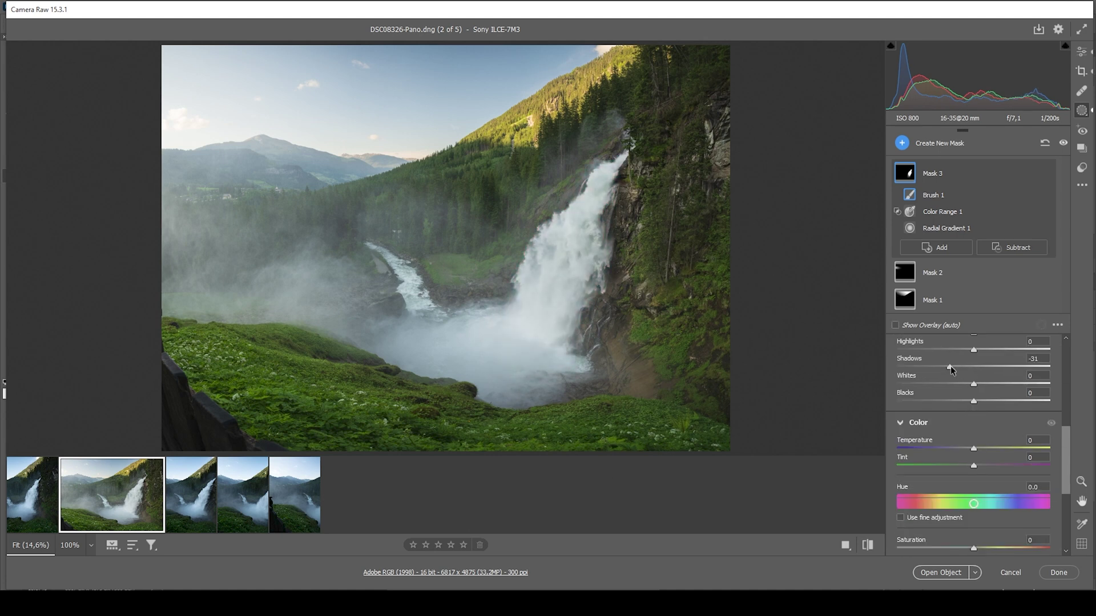
drag(971, 384, 991, 381)
scroll(996, 371, down, 2)
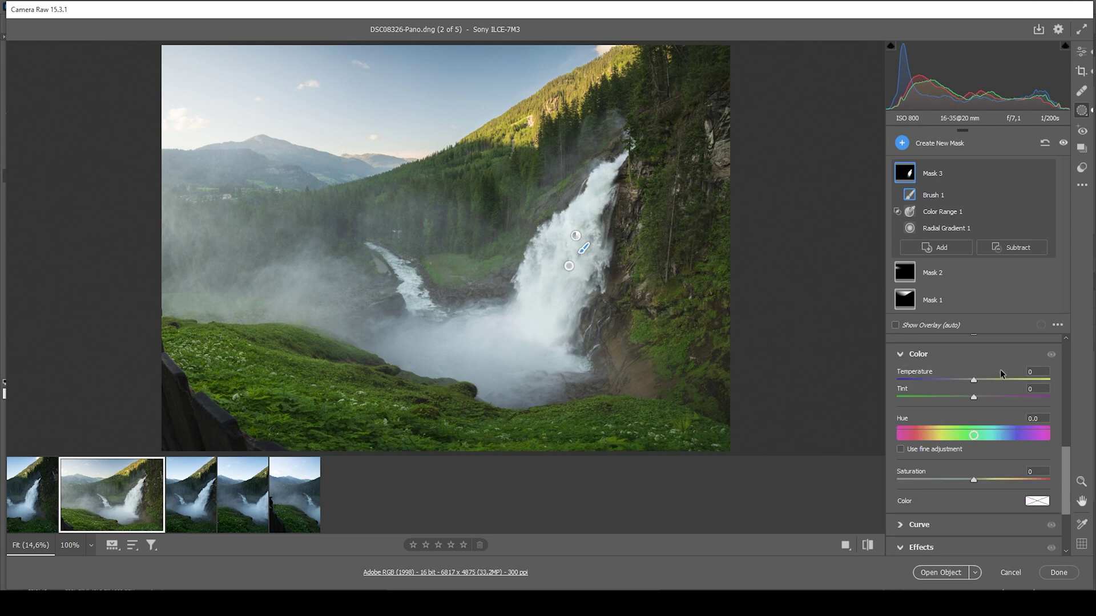
scroll(1000, 368, down, 4)
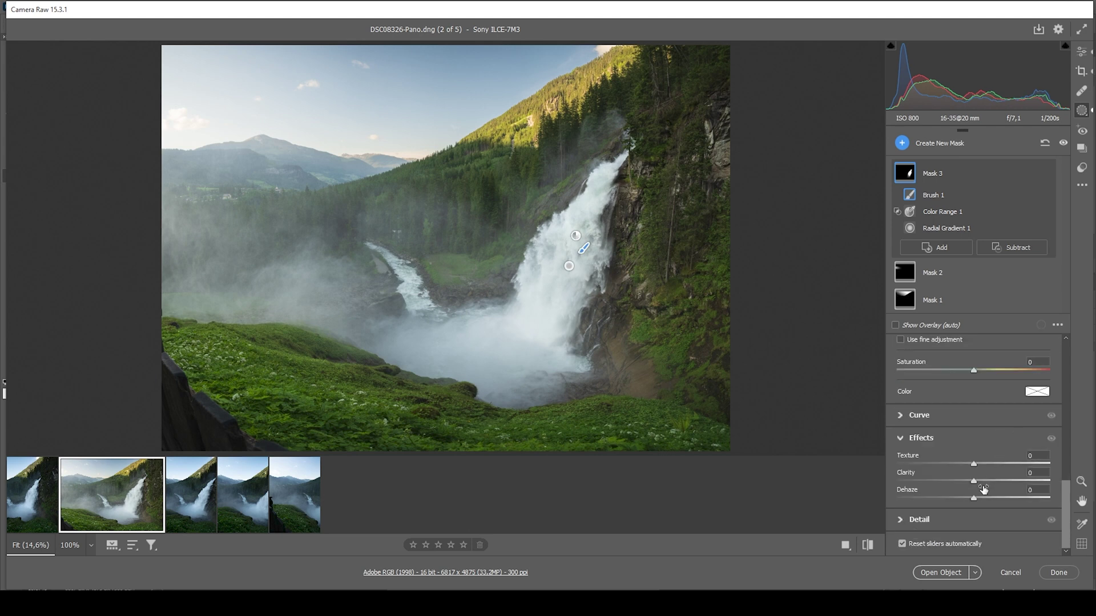
drag(975, 481, 998, 480)
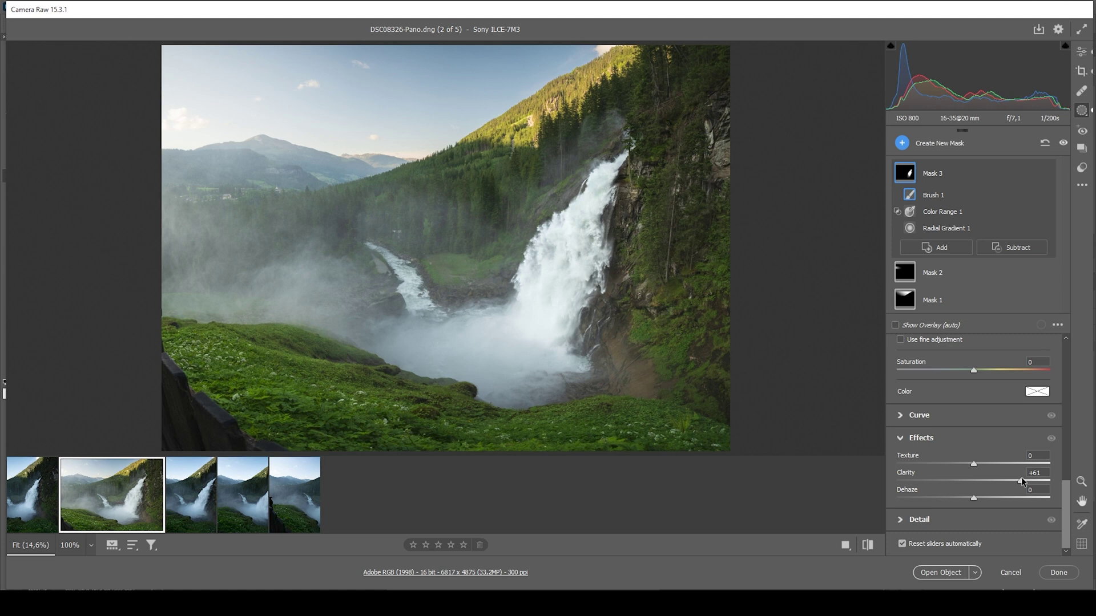
drag(1018, 477, 1017, 477)
drag(974, 464, 999, 464)
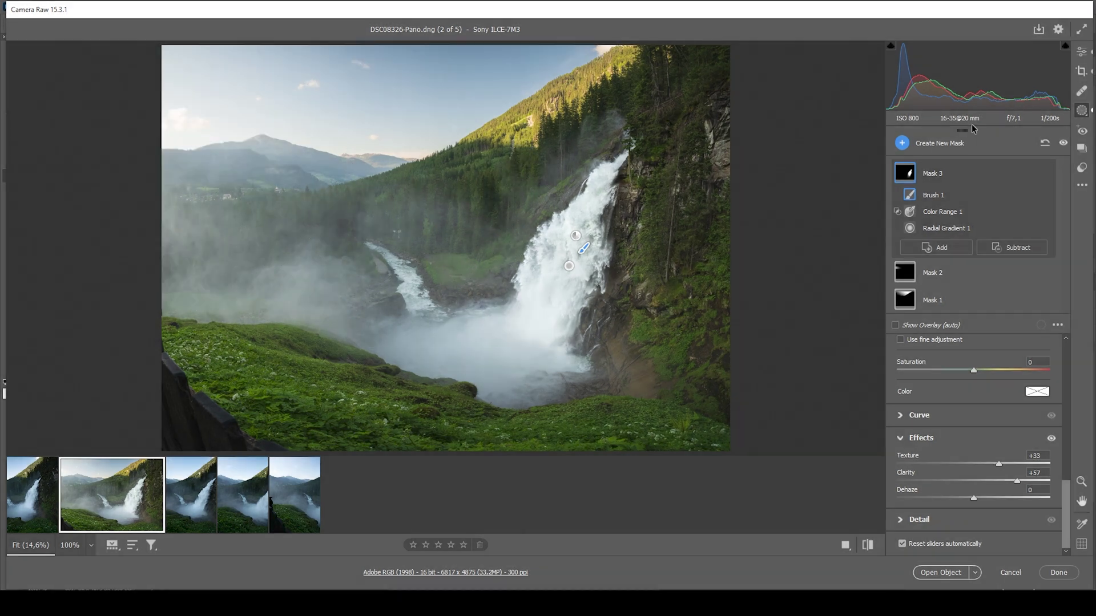
Draw a tilted Radial Gradient ellipse over the misty valley left of the waterfall.
click(945, 247)
click(968, 243)
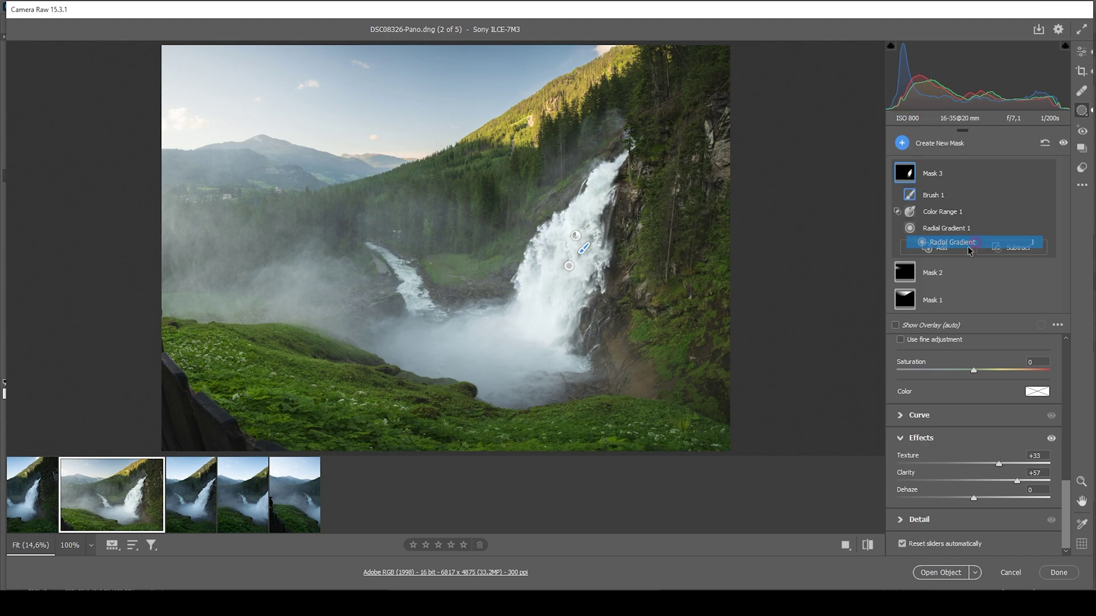
drag(260, 256, 427, 324)
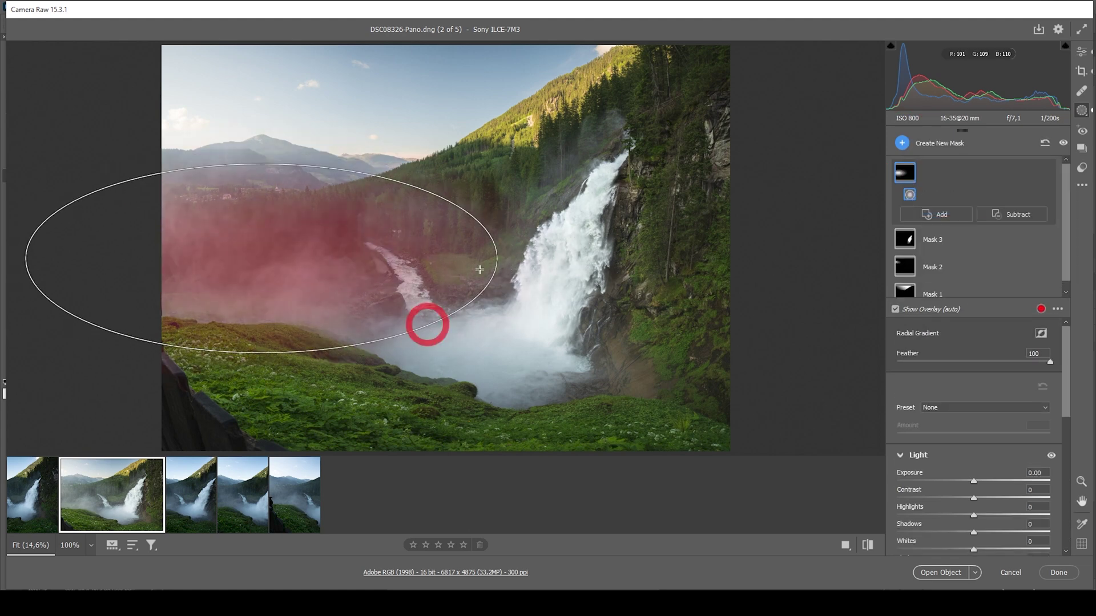
drag(507, 253, 501, 269)
mouse_move(257, 259)
mouse_down()
mouse_move(245, 269)
mouse_move(255, 263)
mouse_up()
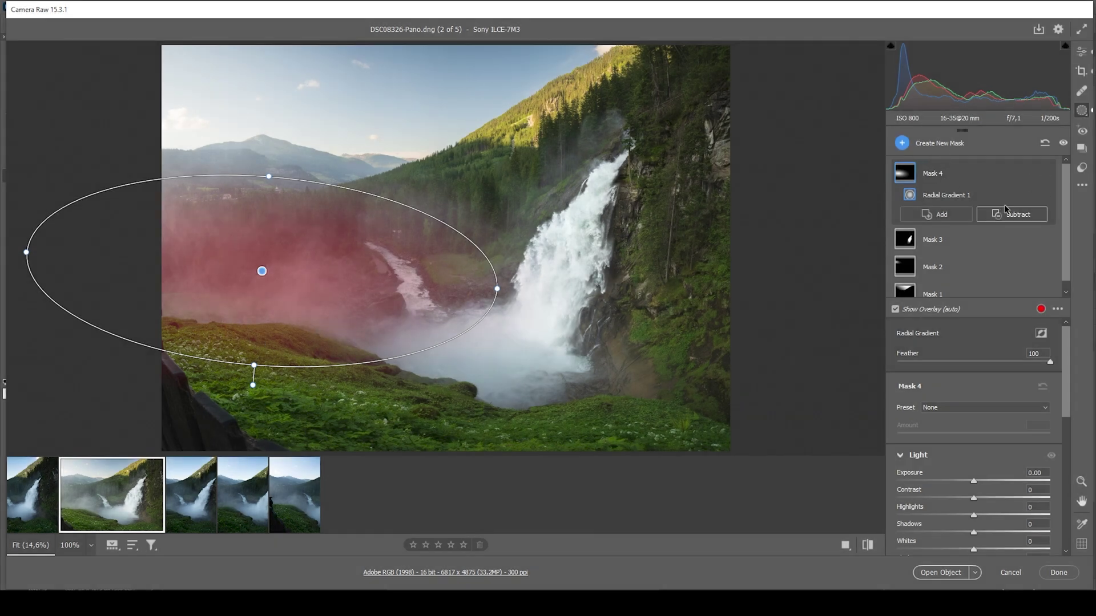
Subtract a Color Range sampled from the meadow grass from Mask 4, Refine 100.
click(1016, 216)
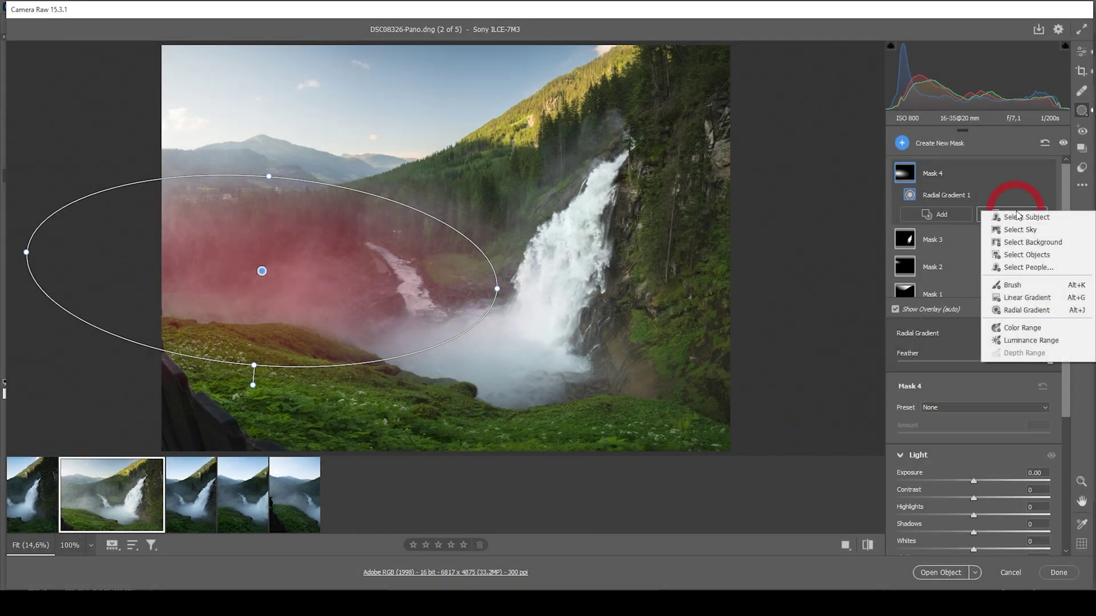
click(1022, 331)
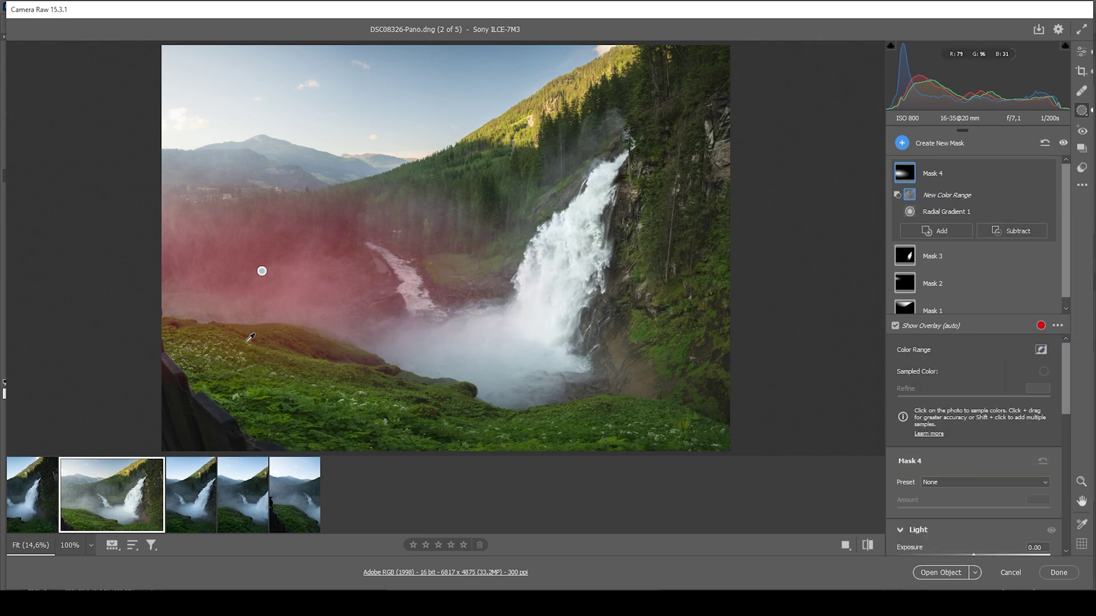
click(244, 341)
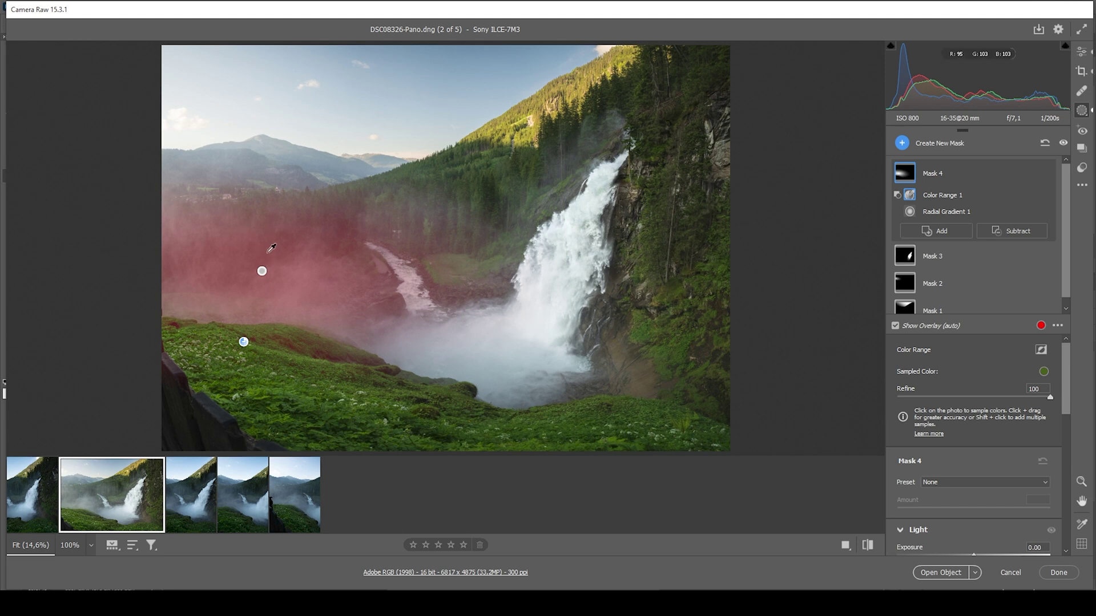
Give the Mask 4 valley mist Exposure +0.75, Clarity +15 and Dehaze -13.
scroll(960, 456, down, 3)
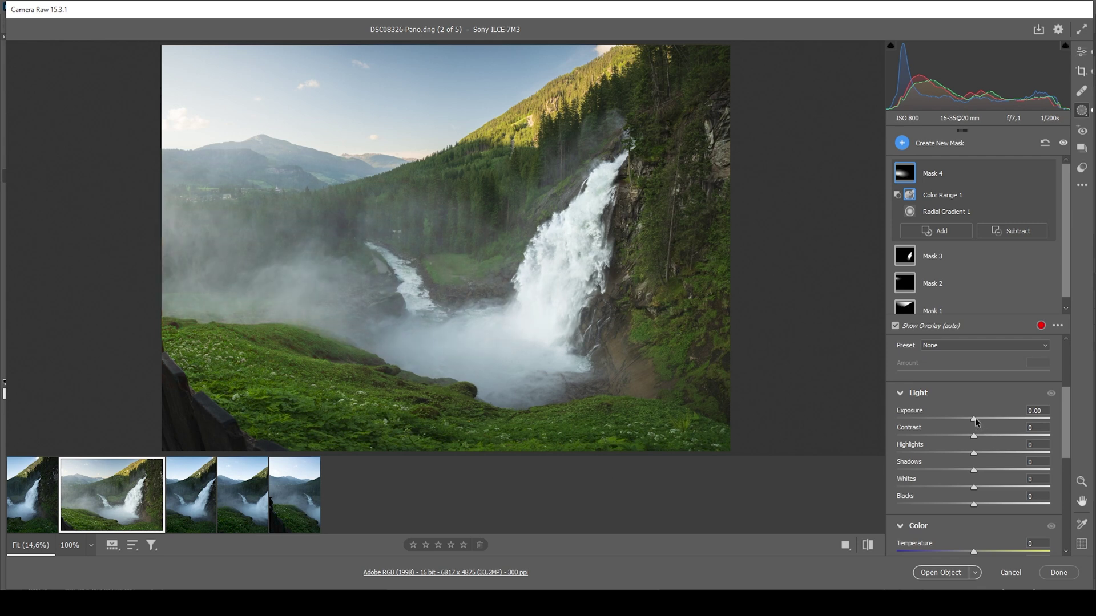
drag(975, 418, 988, 418)
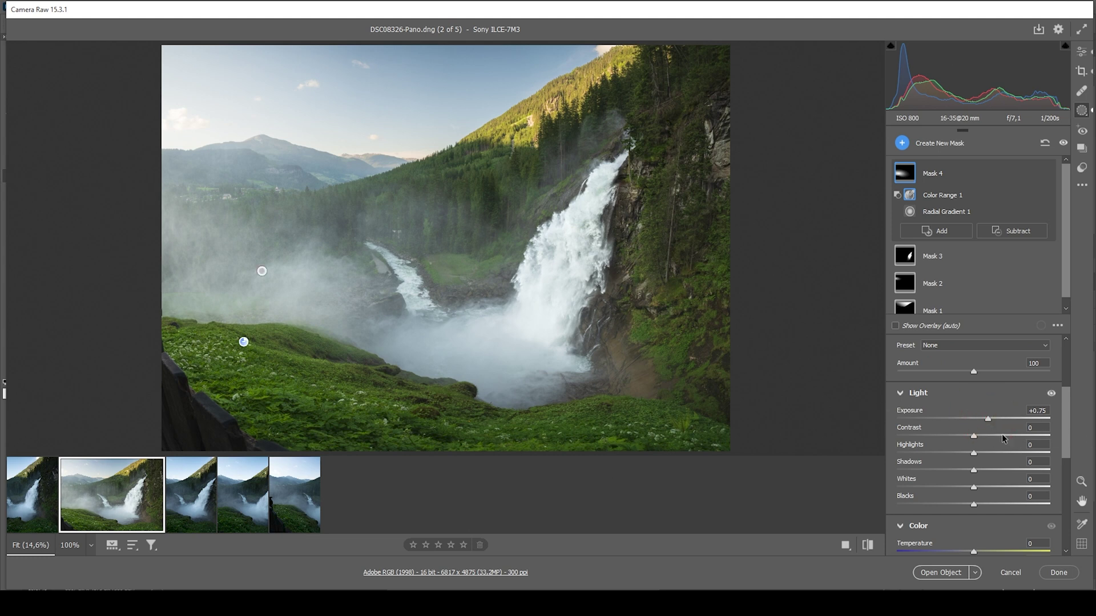
scroll(1001, 434, down, 5)
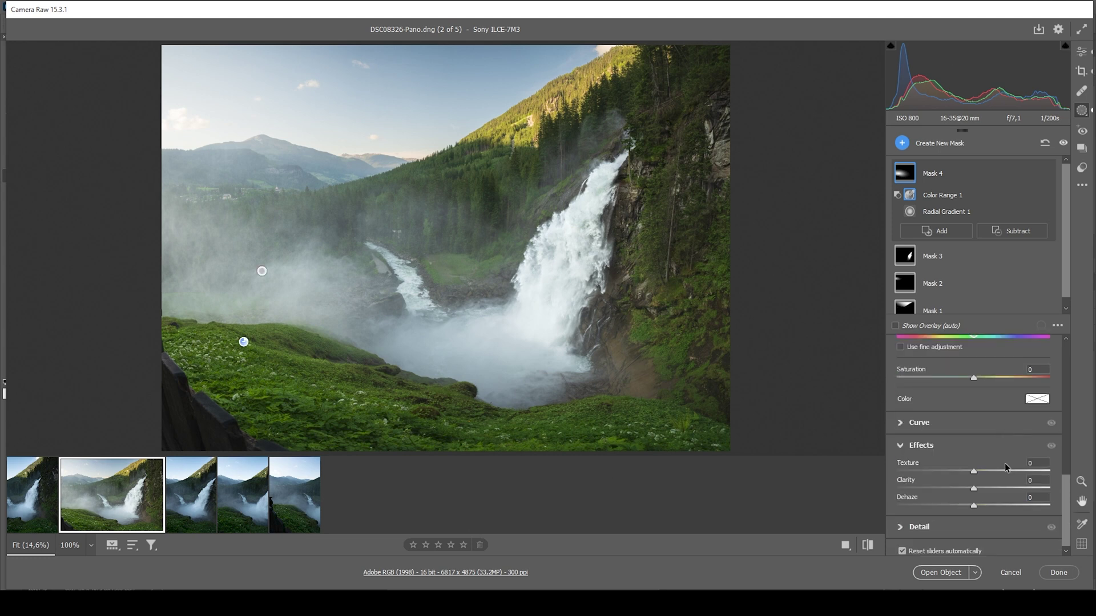
drag(977, 487, 987, 485)
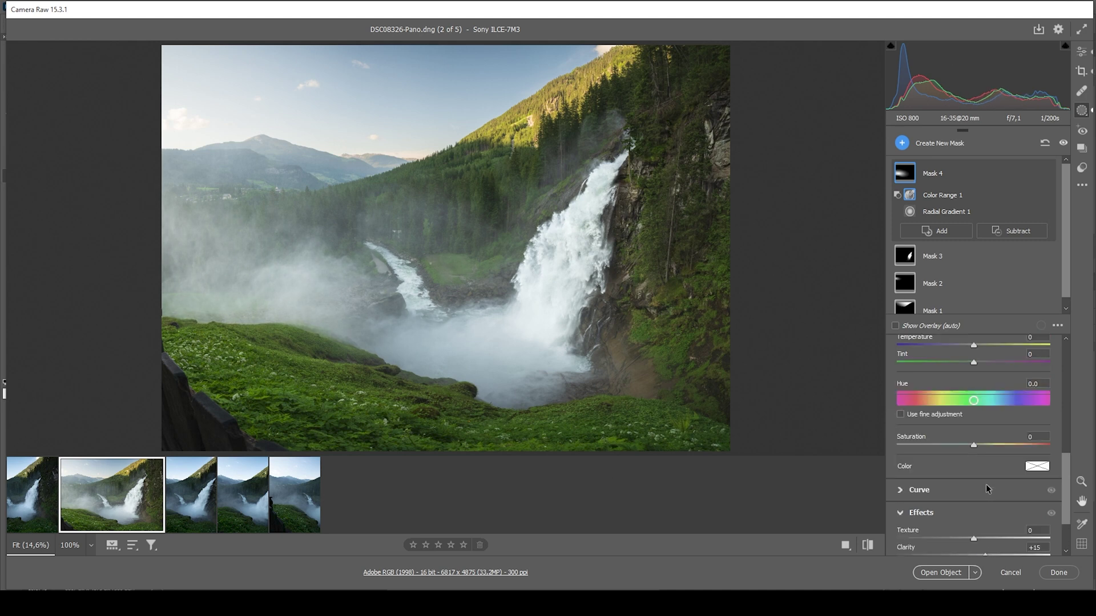
scroll(985, 483, down, 2)
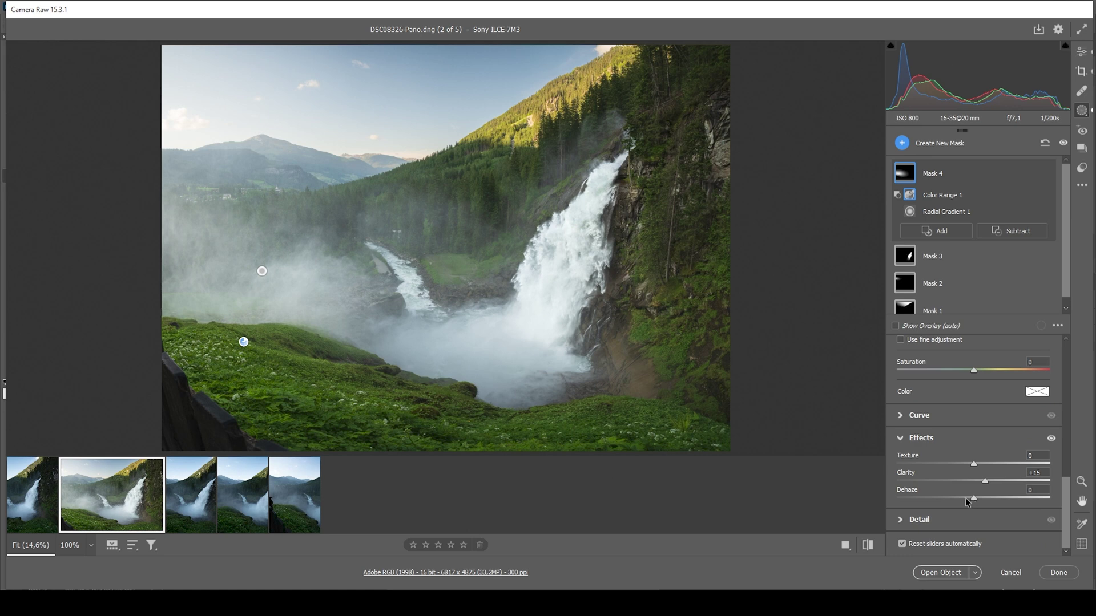
scroll(969, 501, up, 2)
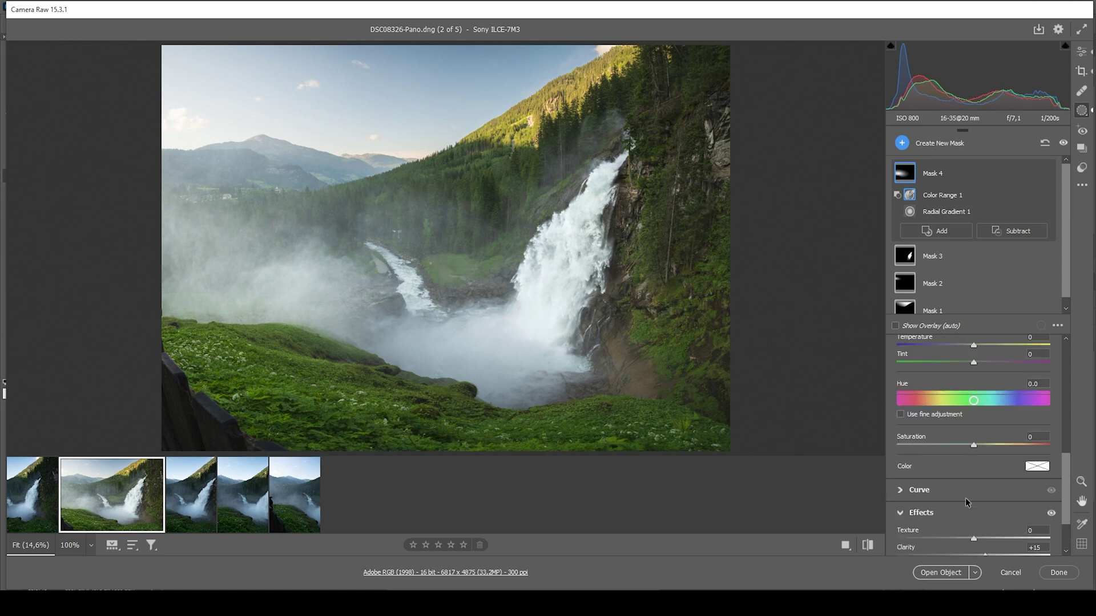
scroll(964, 497, down, 2)
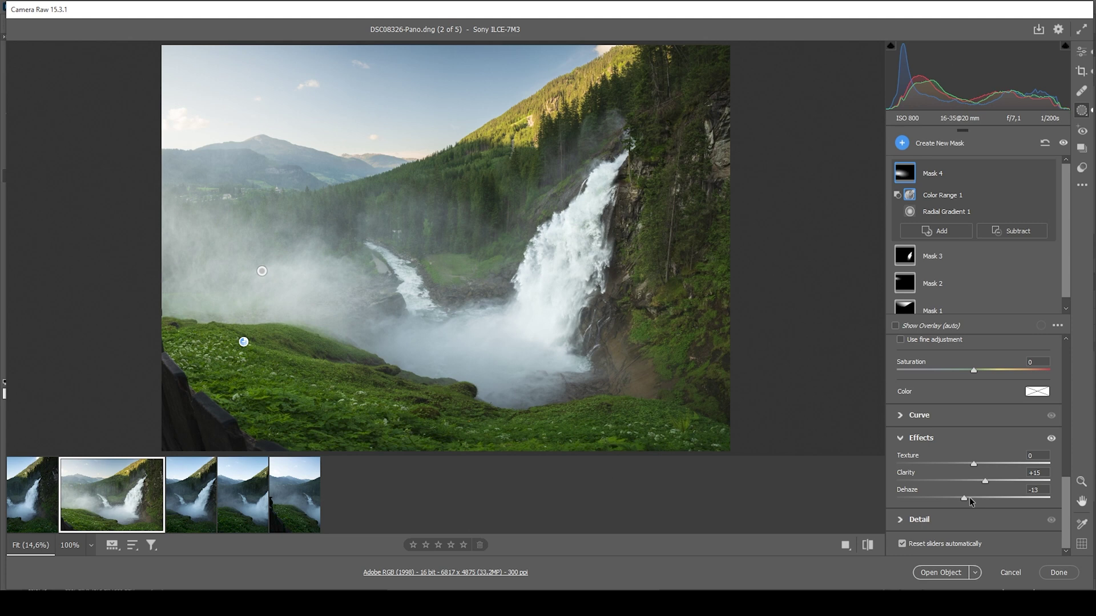
scroll(964, 498, up, 2)
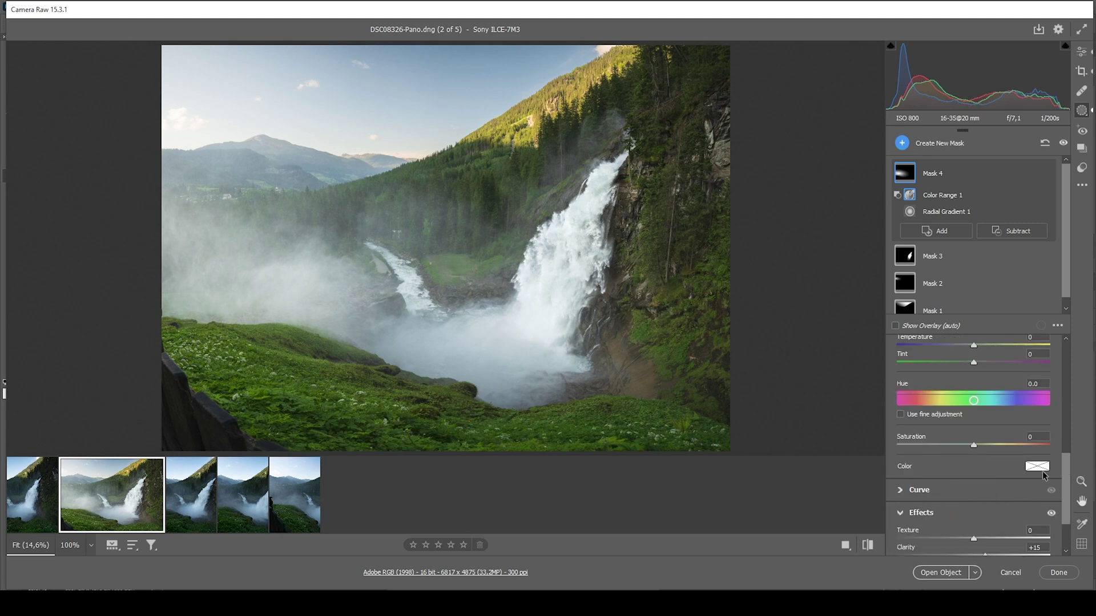
drag(1063, 458, 1063, 483)
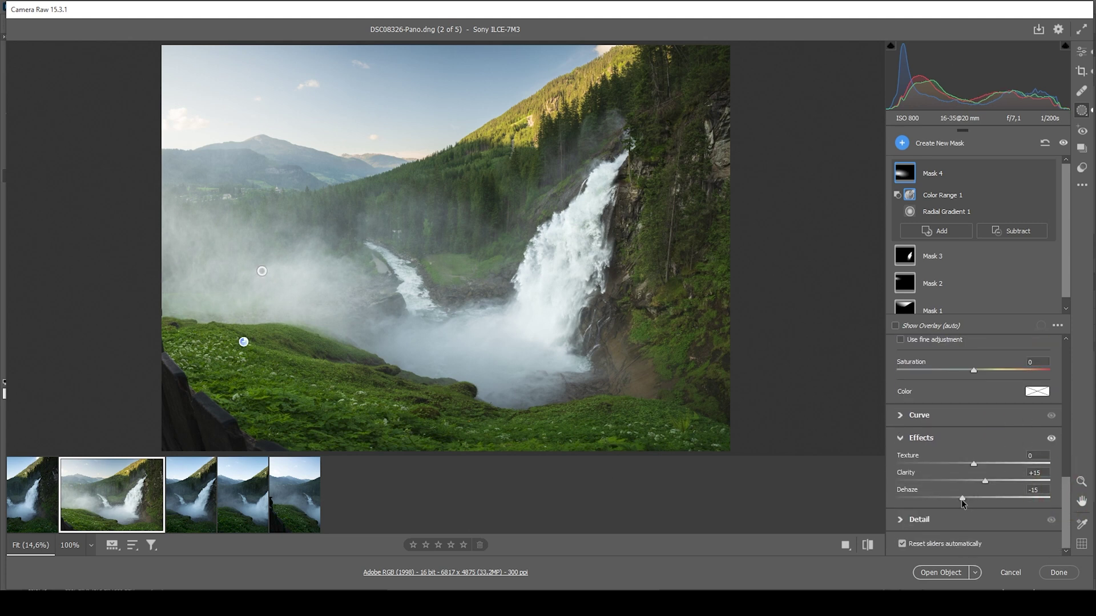
drag(960, 497, 963, 498)
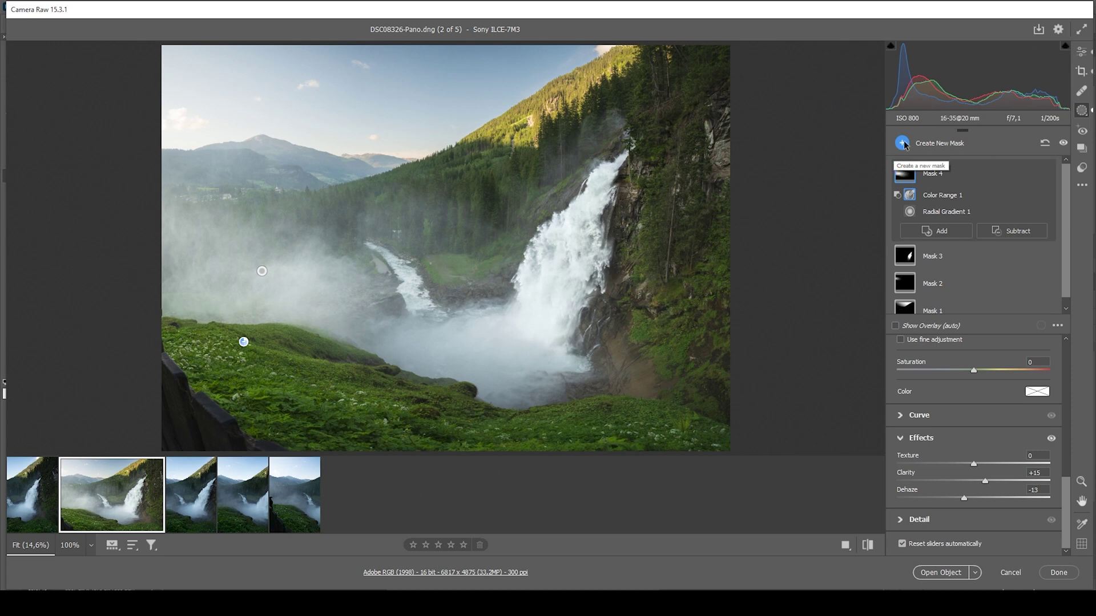
Create Mask 5 as a colour range mask sampled from the grass.
click(901, 143)
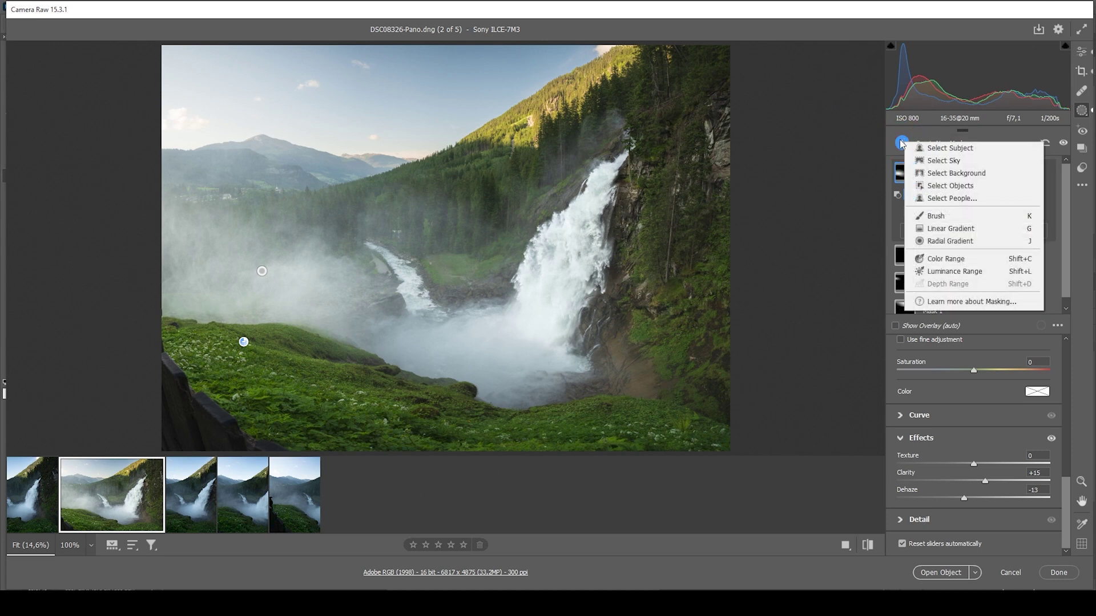
click(949, 261)
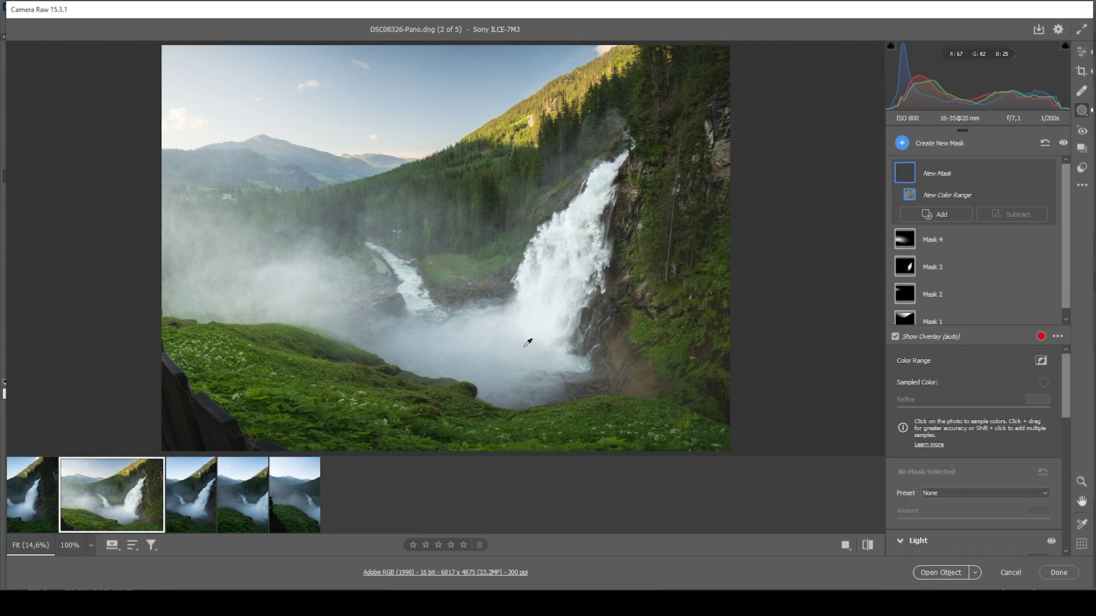
click(311, 390)
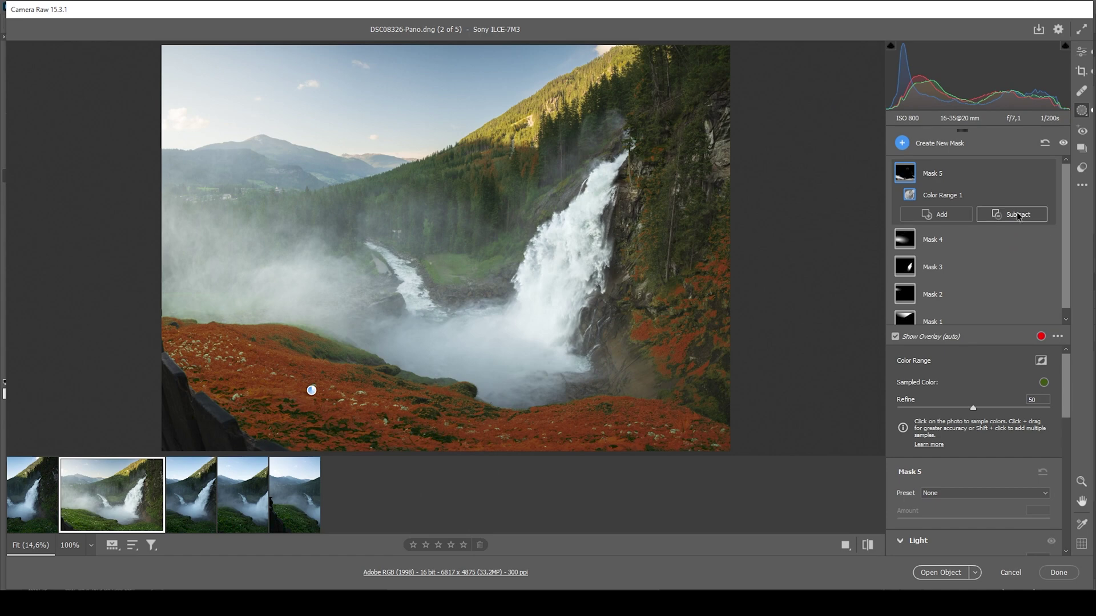
Subtract a linear gradient laid across the waterfall base from Mask 5.
click(1019, 217)
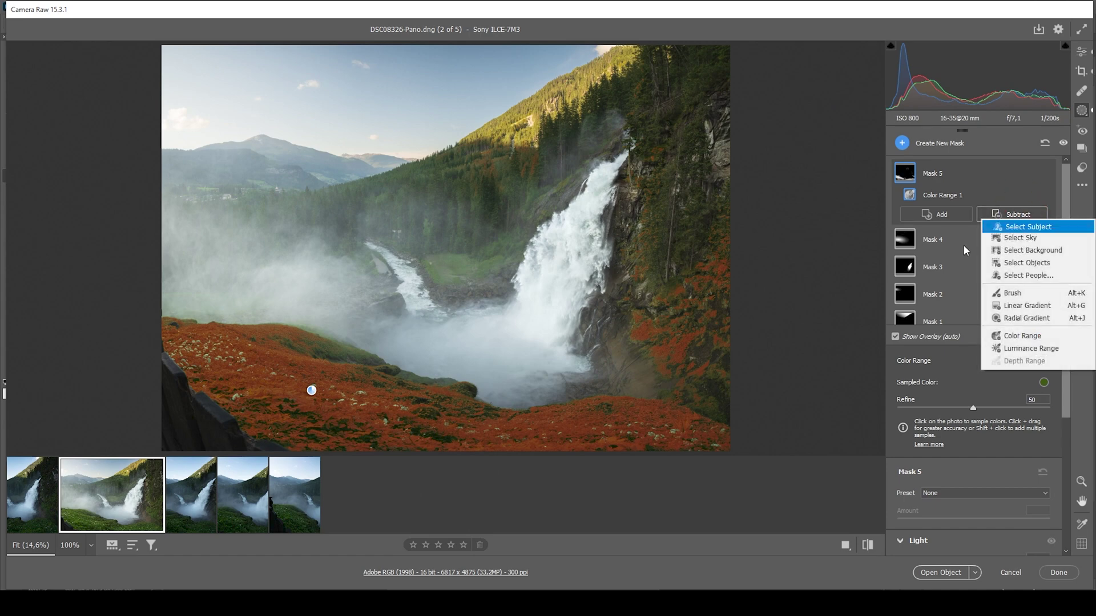
click(1021, 311)
drag(612, 315, 582, 446)
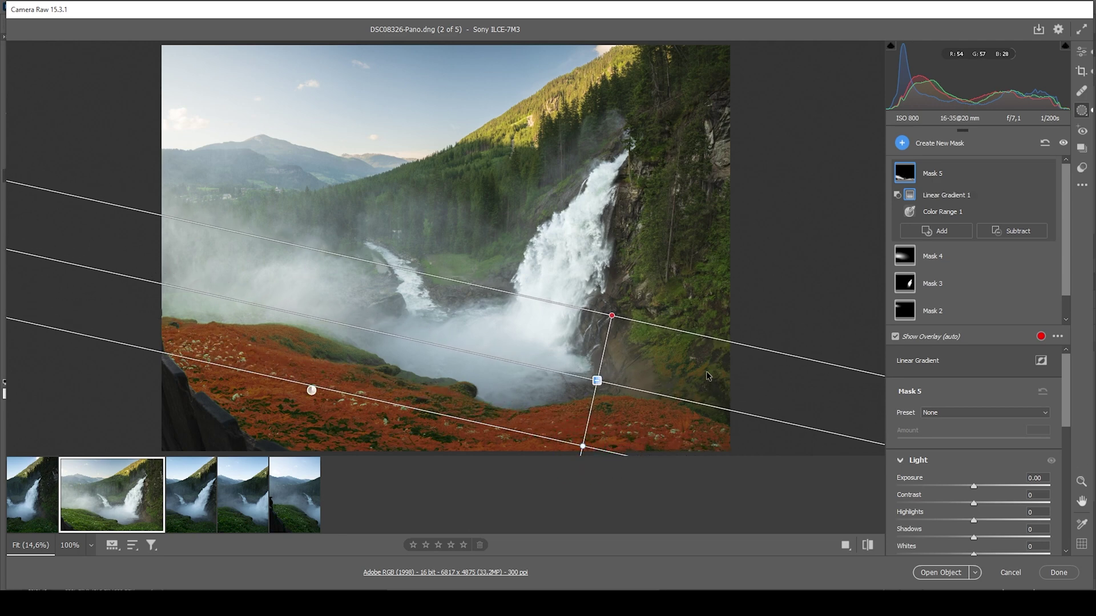
Set Mask 5's Clarity to +25.
scroll(973, 522, down, 3)
scroll(975, 516, down, 3)
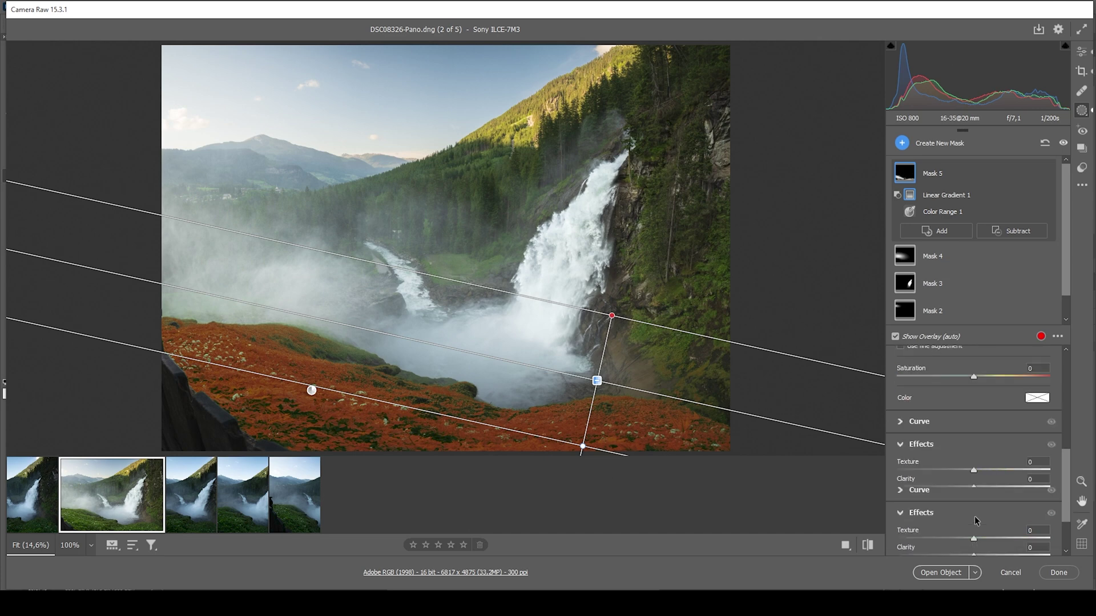
drag(974, 488, 983, 488)
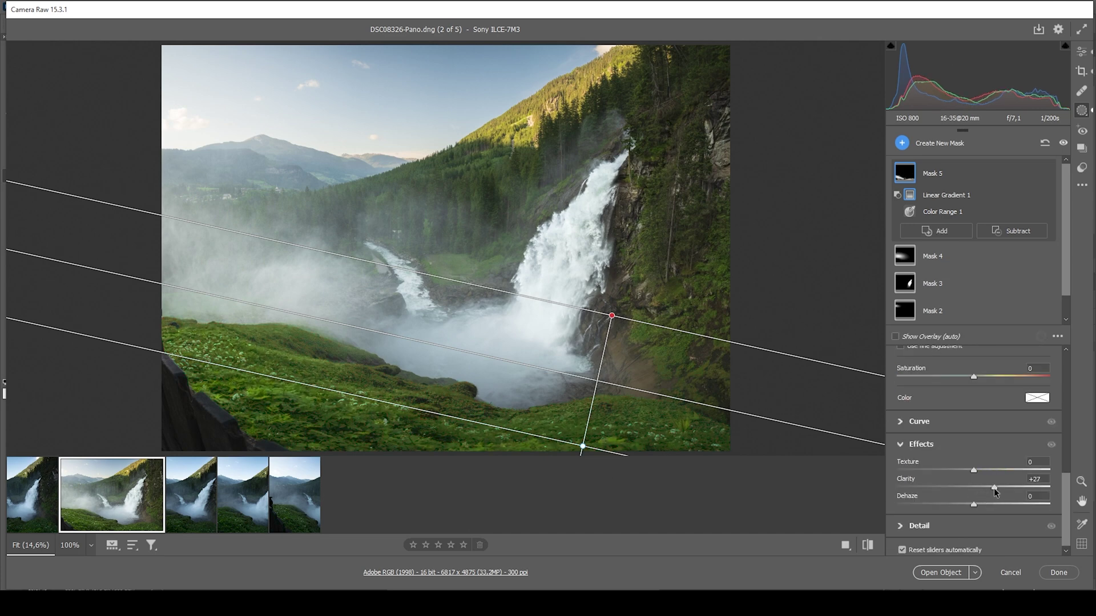
drag(996, 488, 993, 489)
click(901, 143)
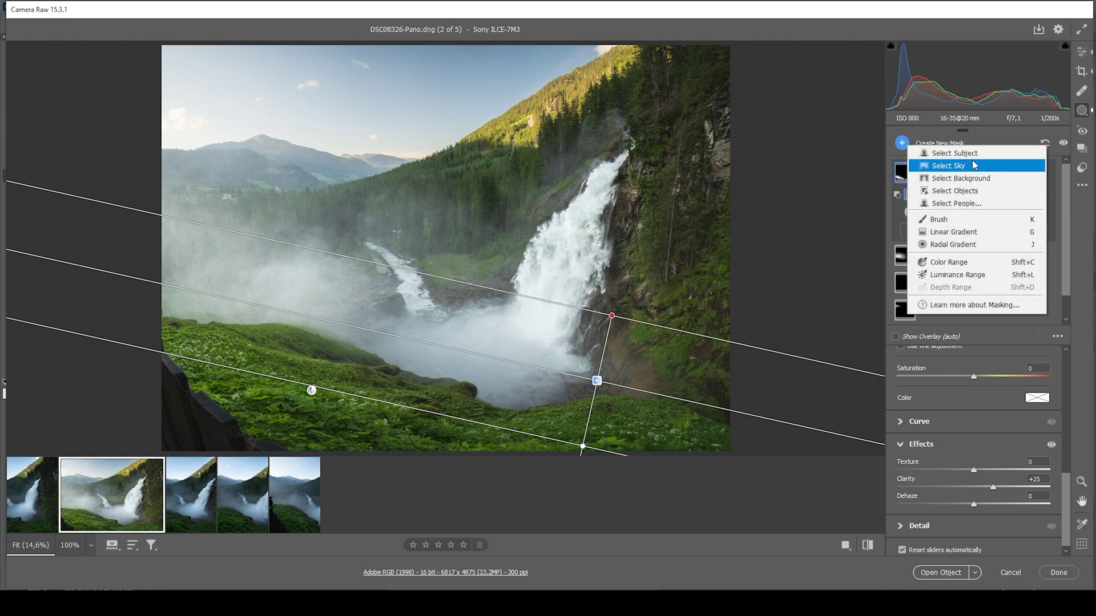
Draw a new linear gradient mask down from the top of the sky.
click(960, 240)
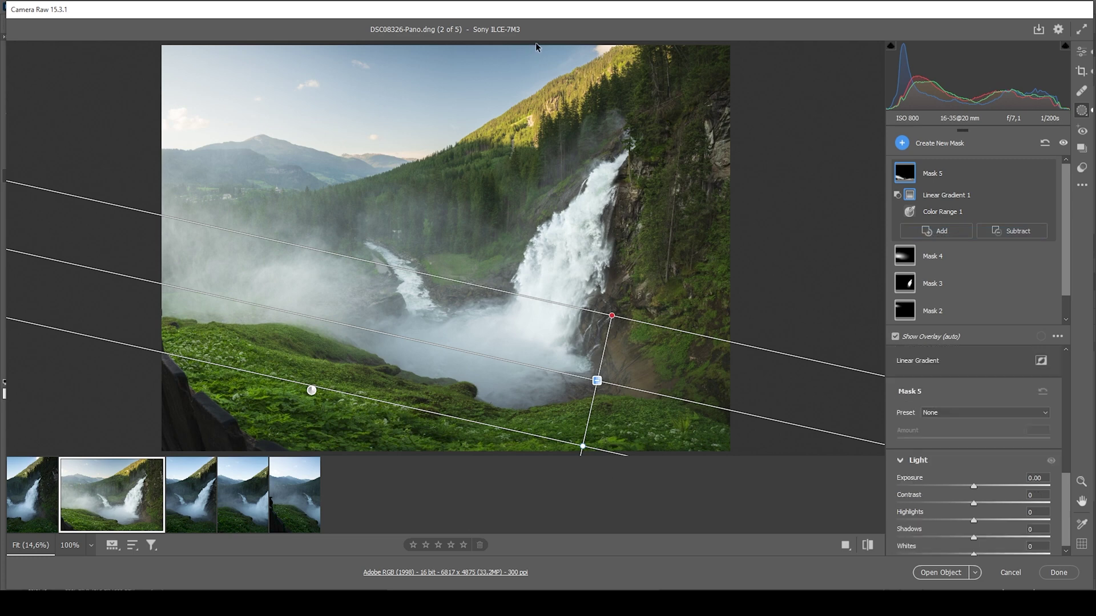
drag(535, 46, 508, 178)
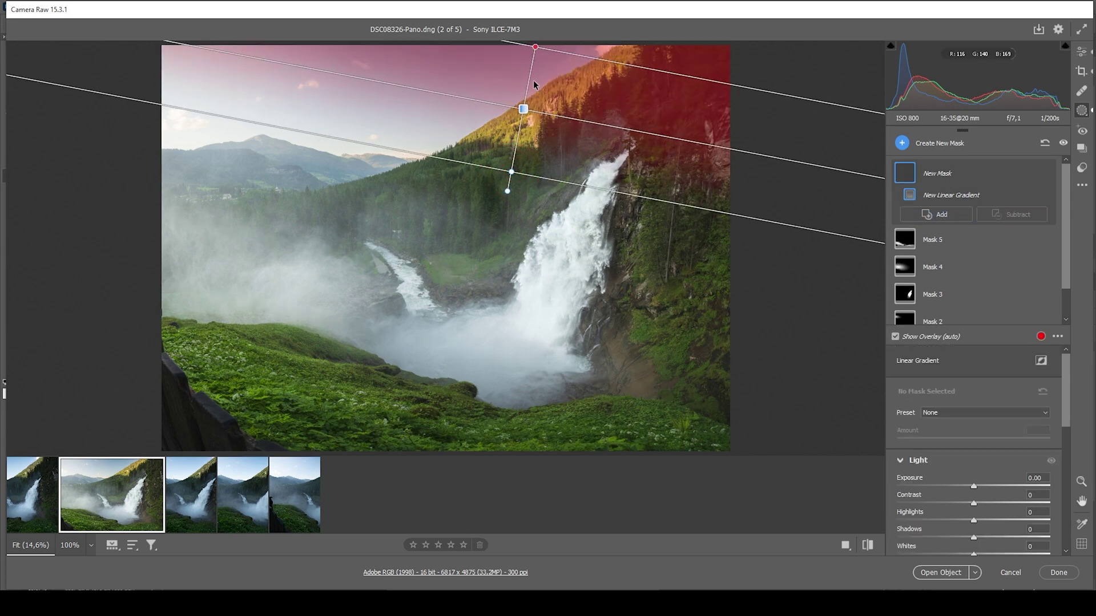
drag(531, 83, 530, 72)
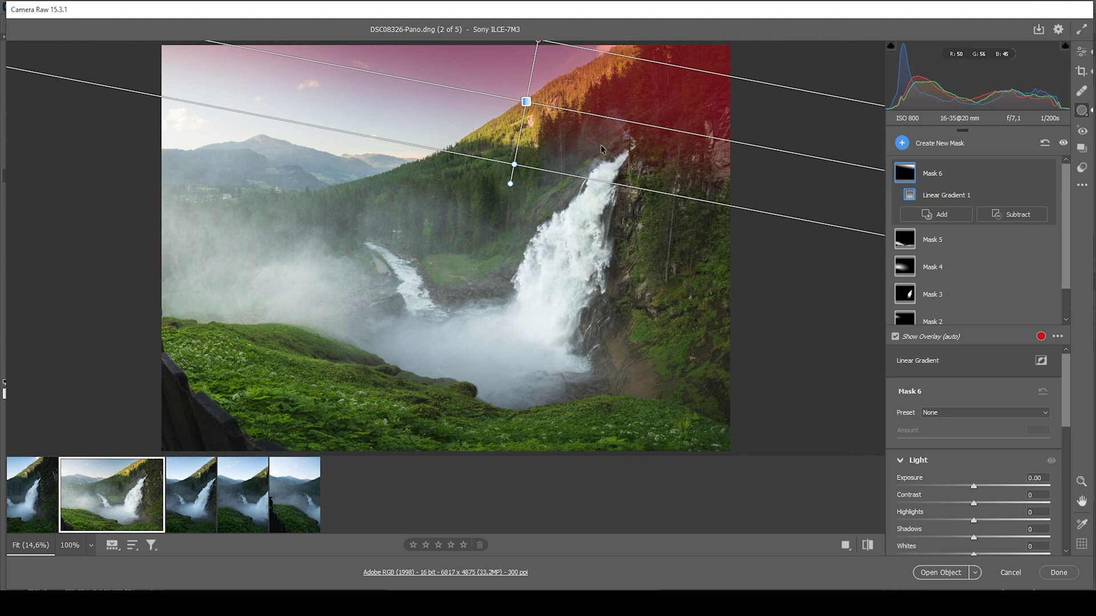
Intersect Mask 6 with Select Sky and set its Exposure to -0.30.
click(1031, 175)
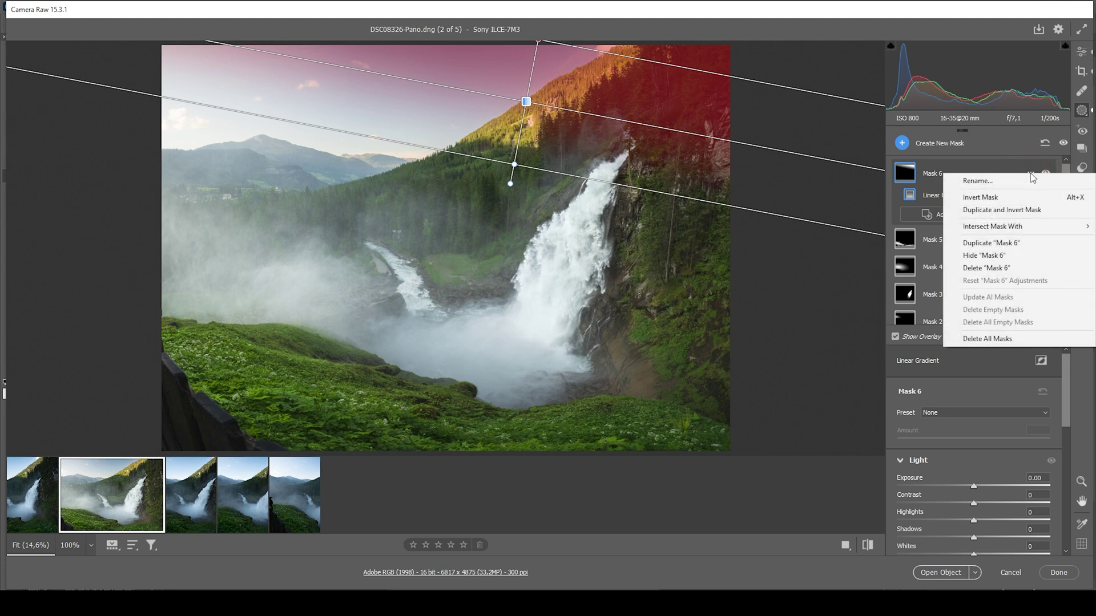
mouse_move(995, 228)
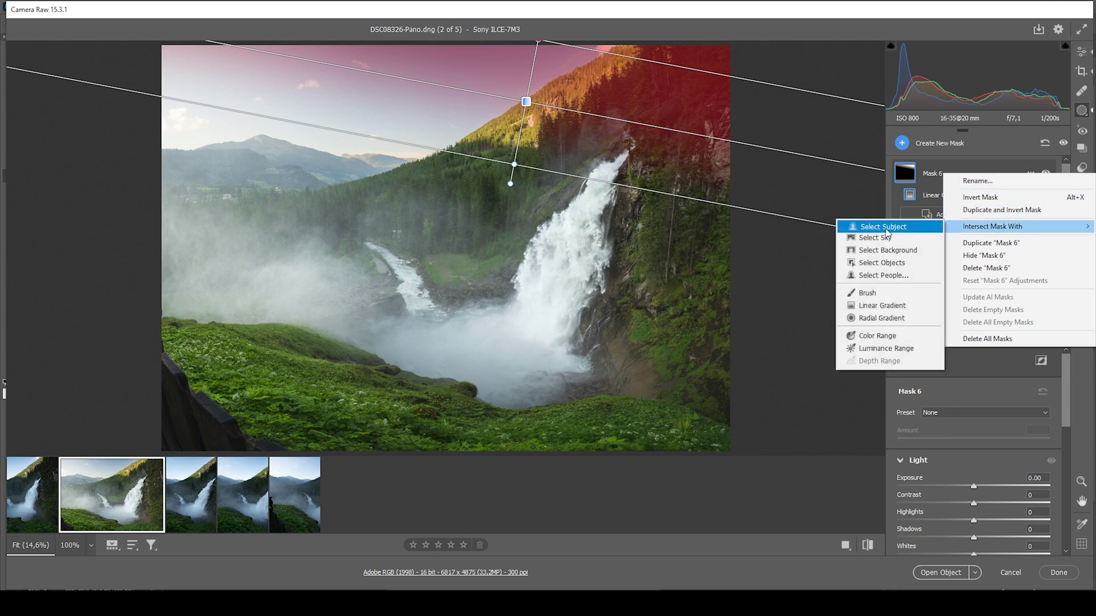
click(875, 238)
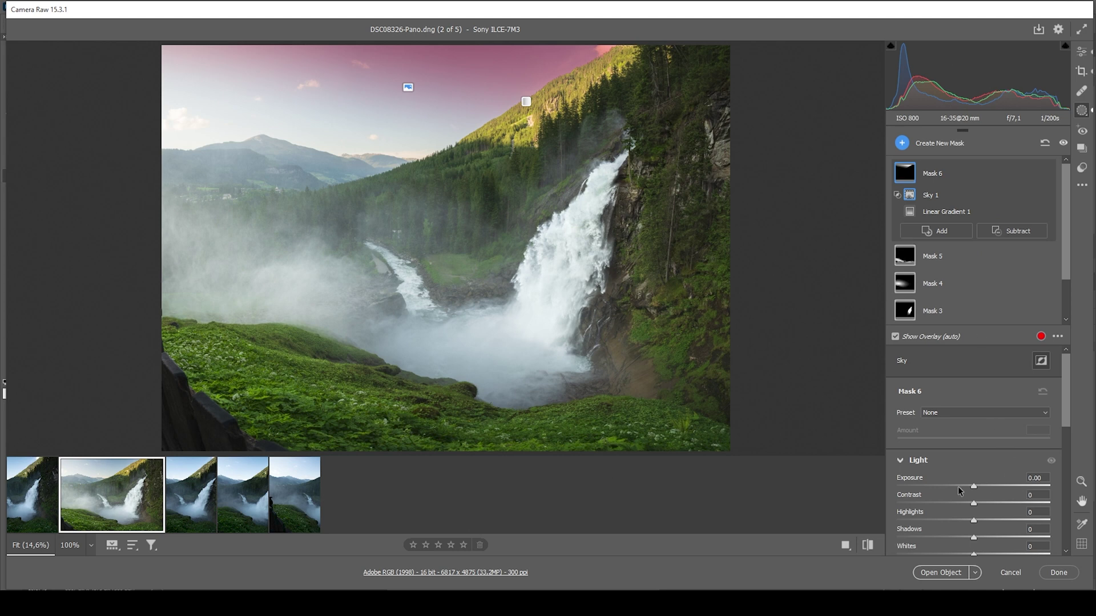
drag(974, 485, 973, 485)
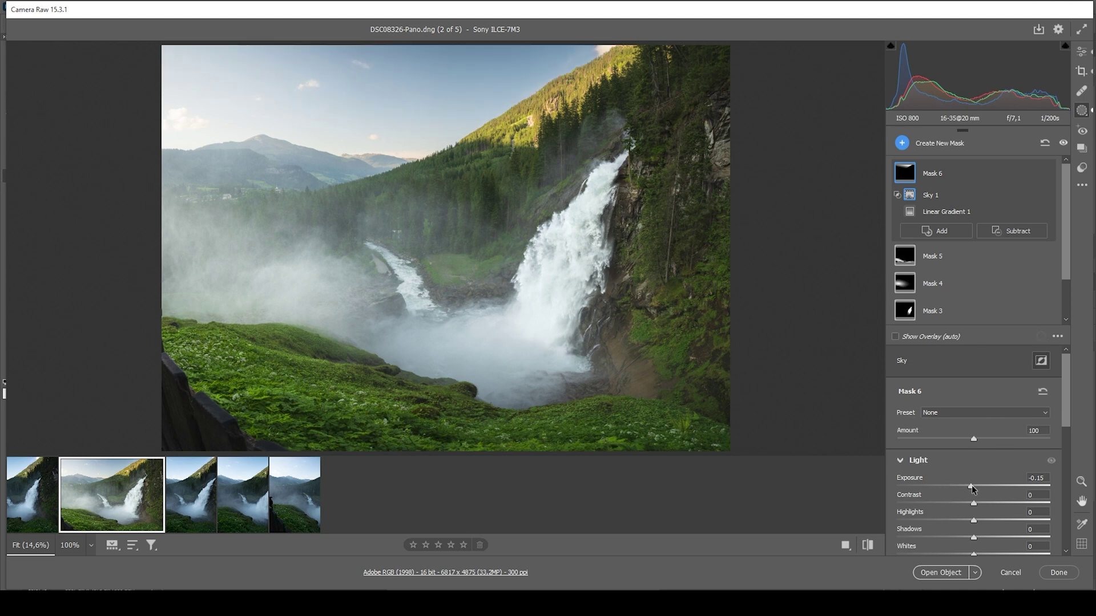
drag(968, 485, 968, 485)
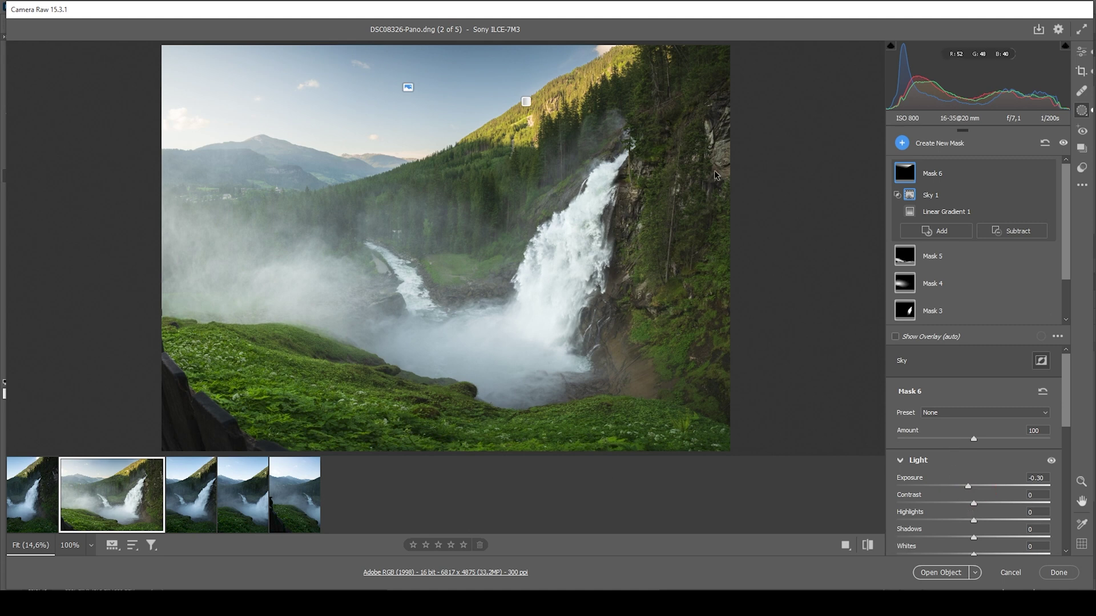
Place a slightly rotated radial gradient mask over the upper-left sky.
click(902, 144)
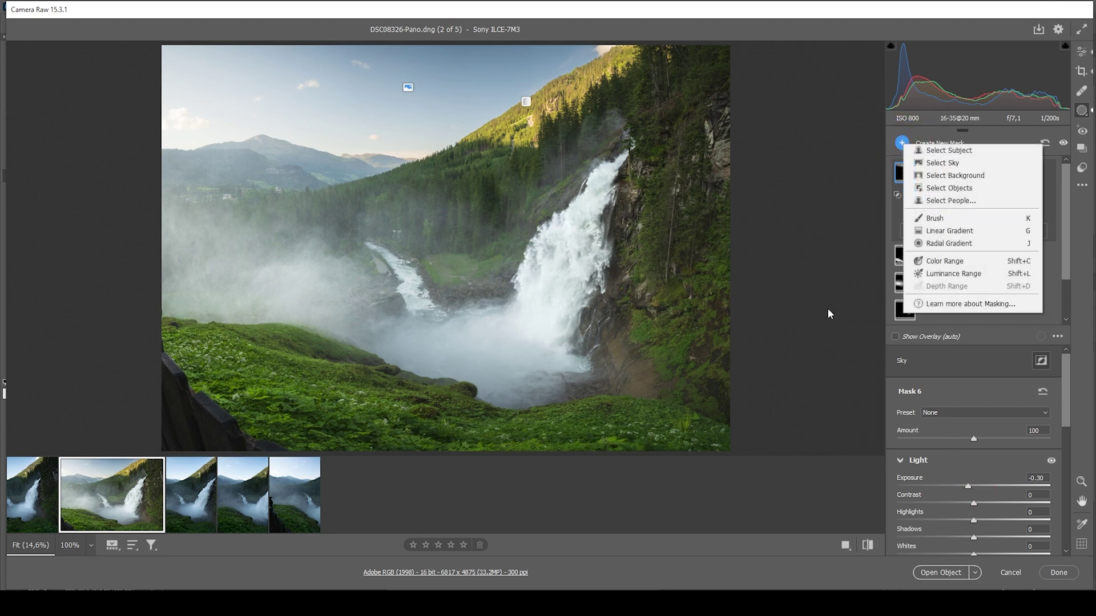
click(950, 245)
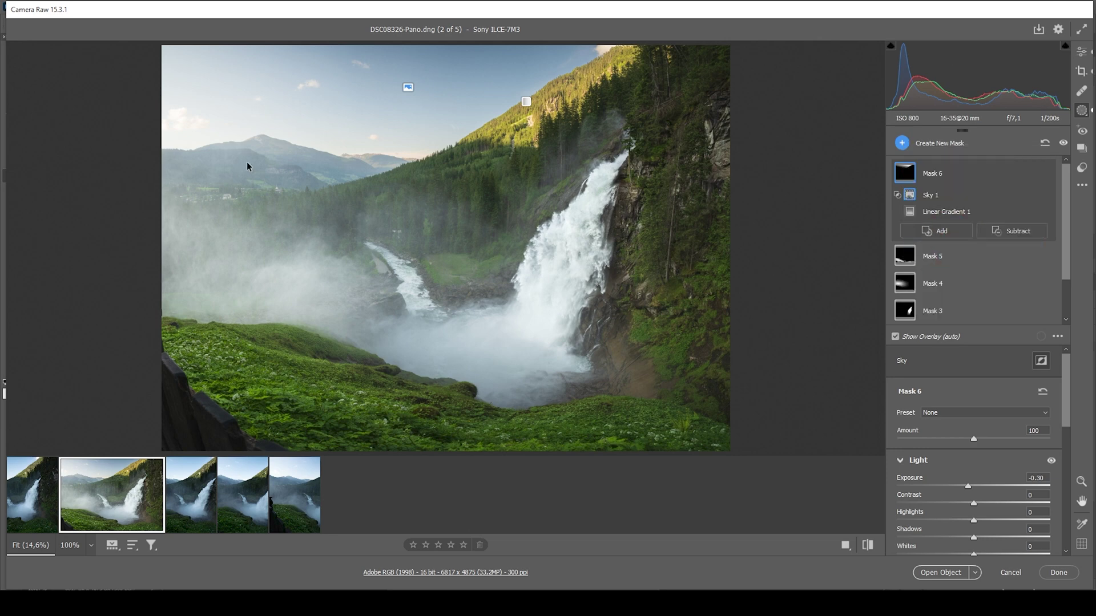
drag(250, 148, 409, 213)
drag(494, 152, 495, 170)
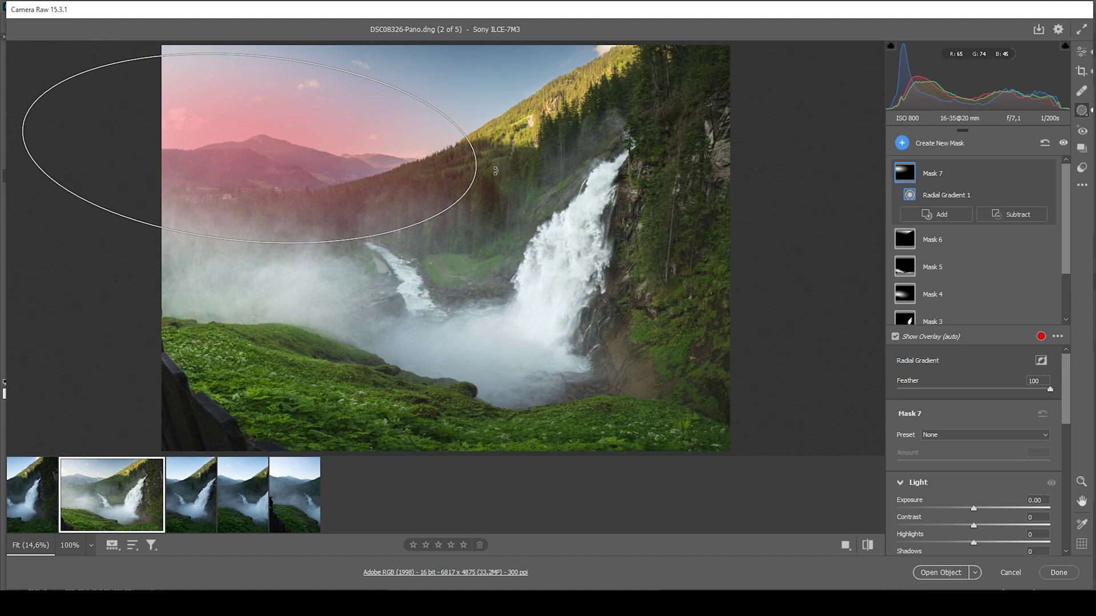
drag(251, 147, 173, 147)
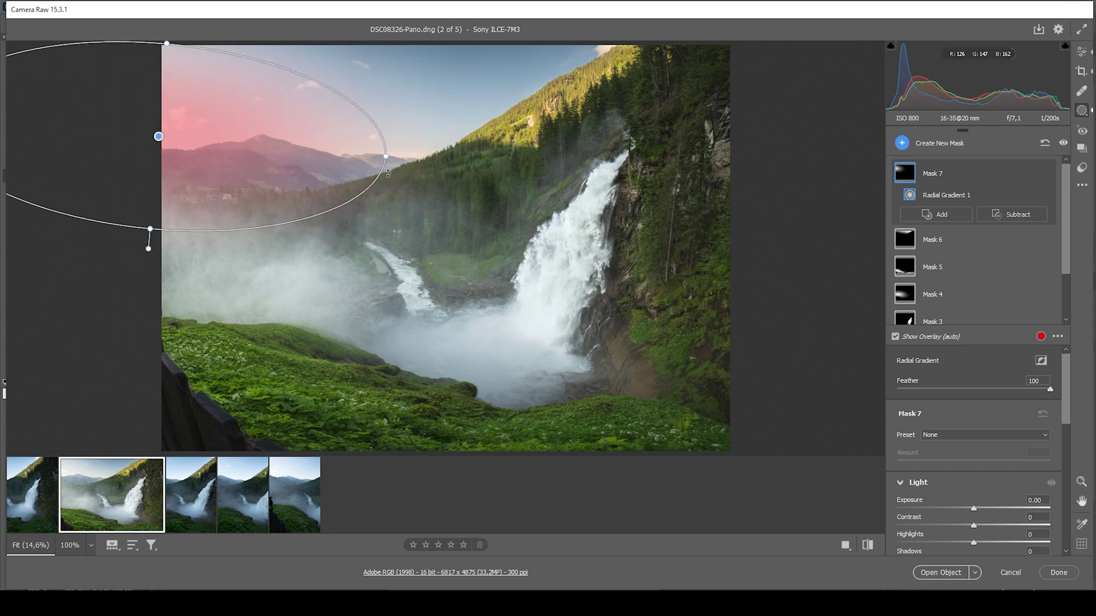
drag(386, 158, 396, 157)
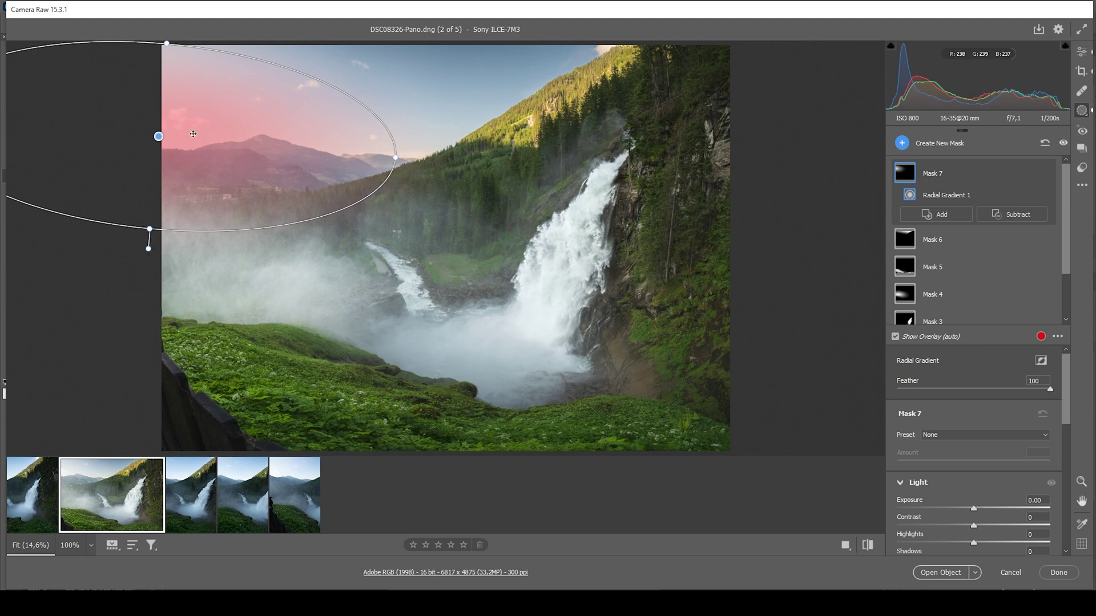
Tint Mask 7 warm orange with Hue 39 and Saturation 67.
scroll(977, 442, down, 4)
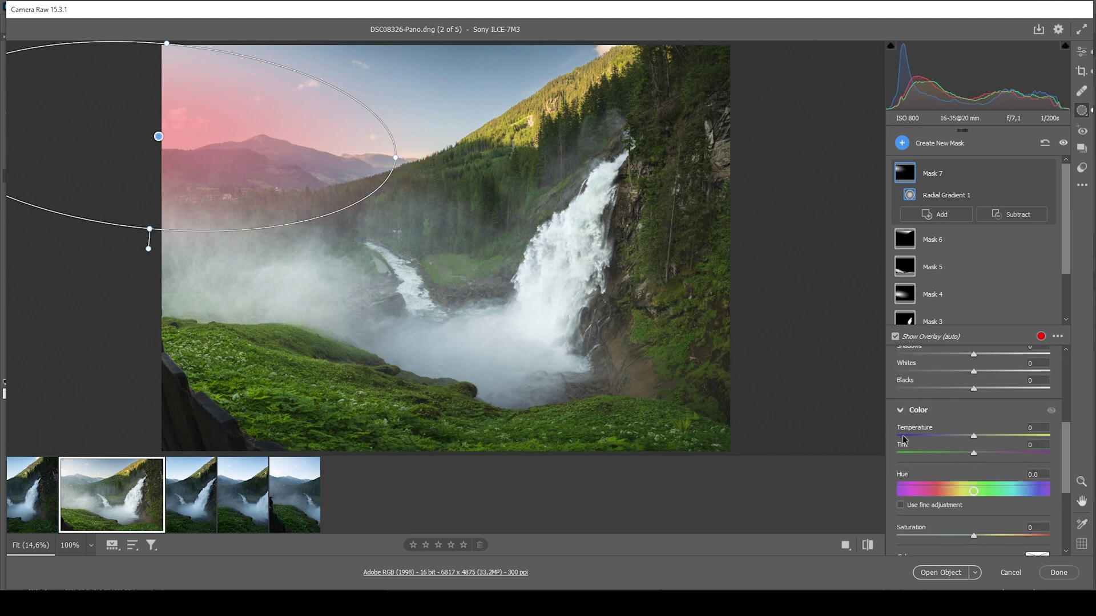
scroll(936, 420, down, 4)
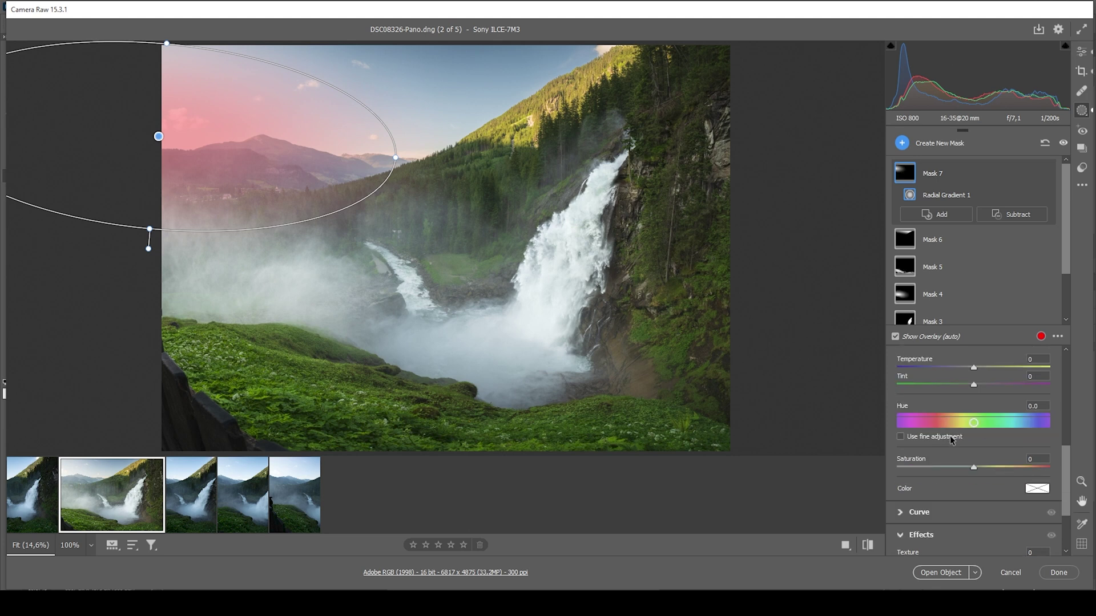
click(1038, 421)
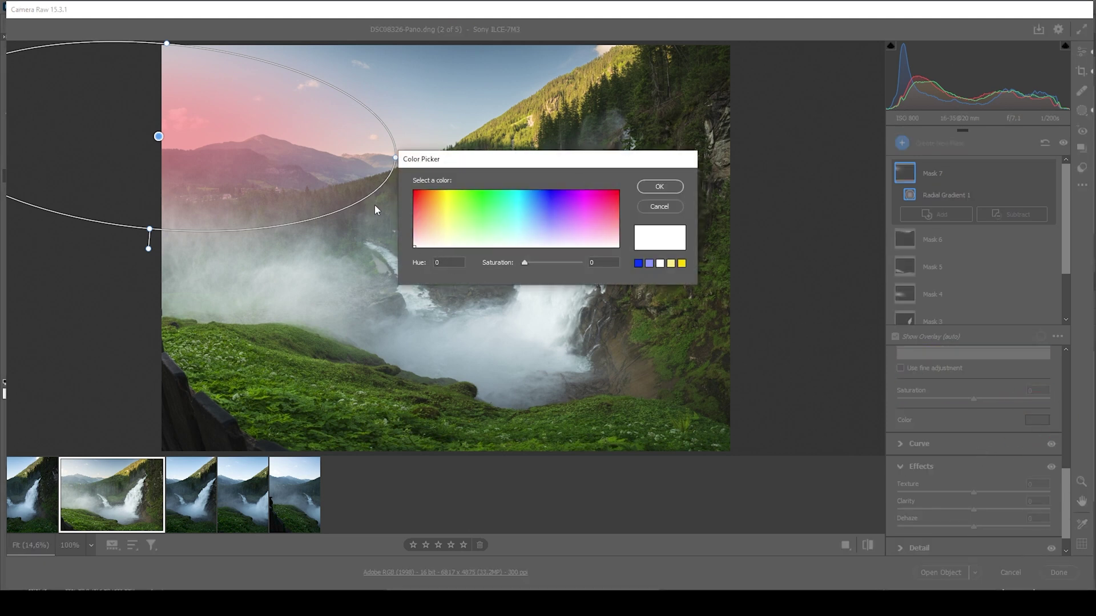
drag(429, 216, 436, 217)
drag(556, 266, 565, 267)
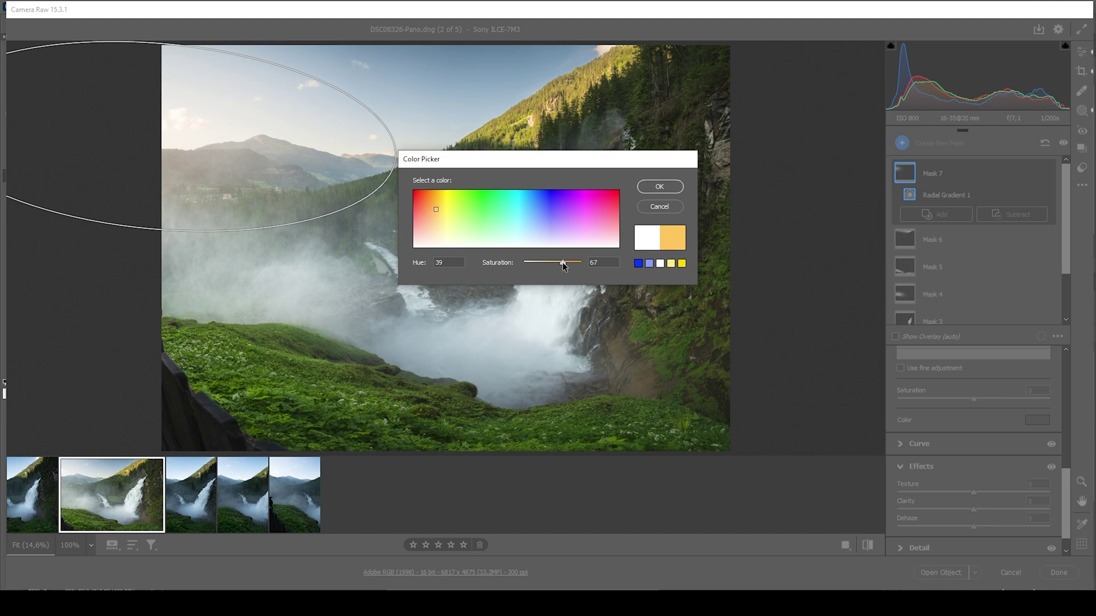
click(659, 186)
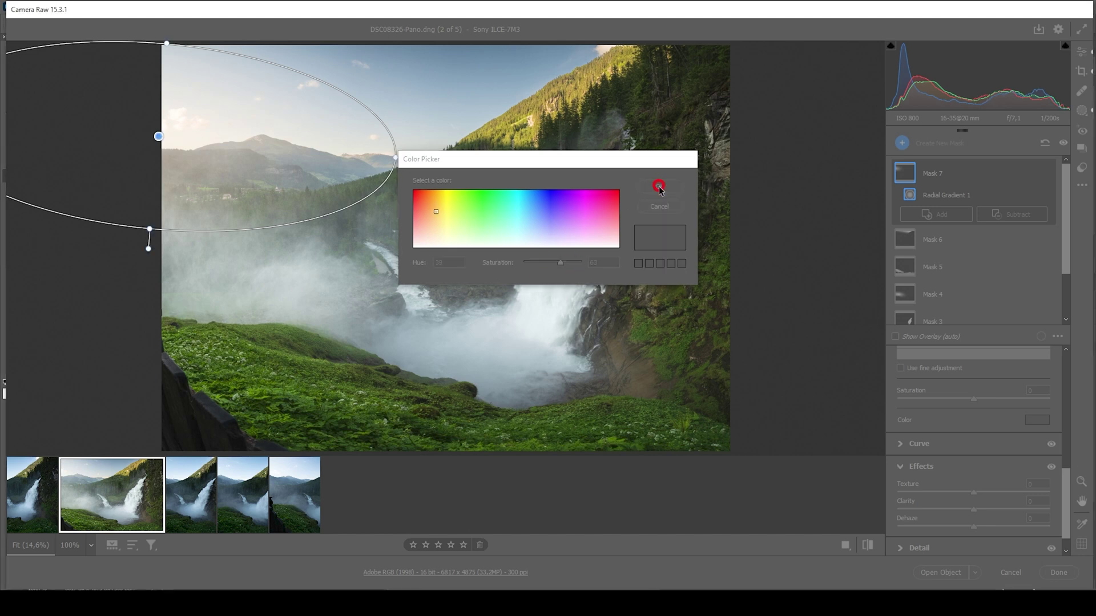
click(1082, 51)
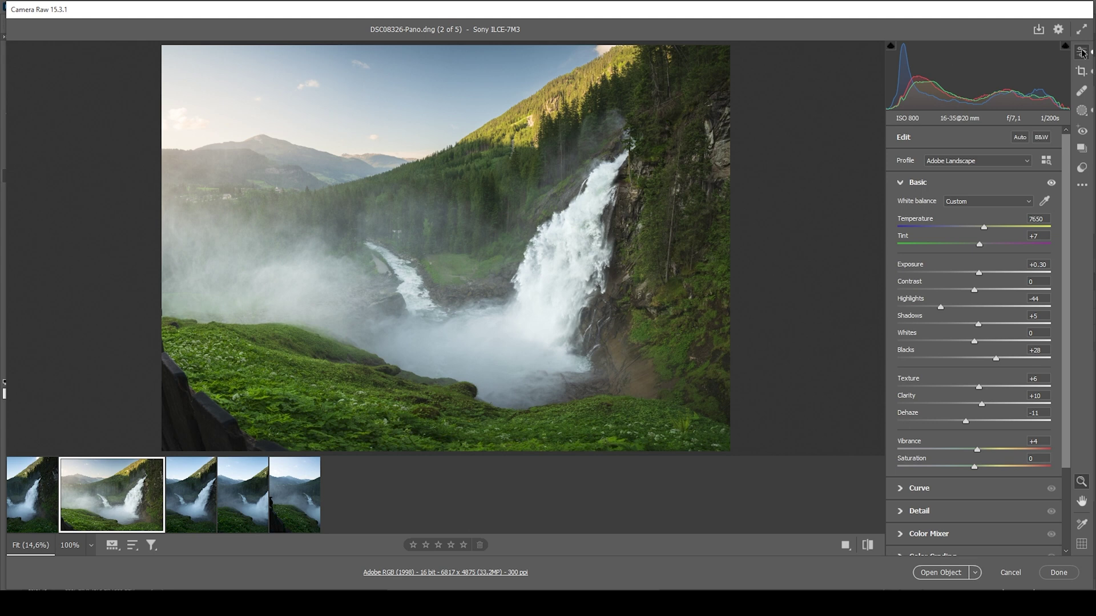
Create Mask 8 from Select Sky and invert it to cover the landscape.
click(1081, 114)
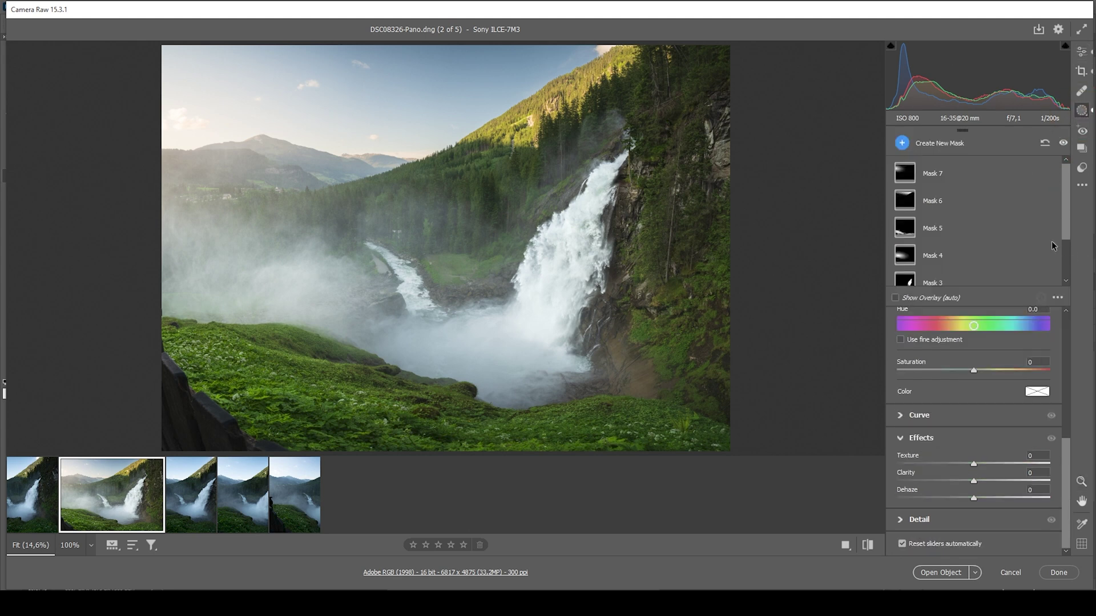
click(903, 142)
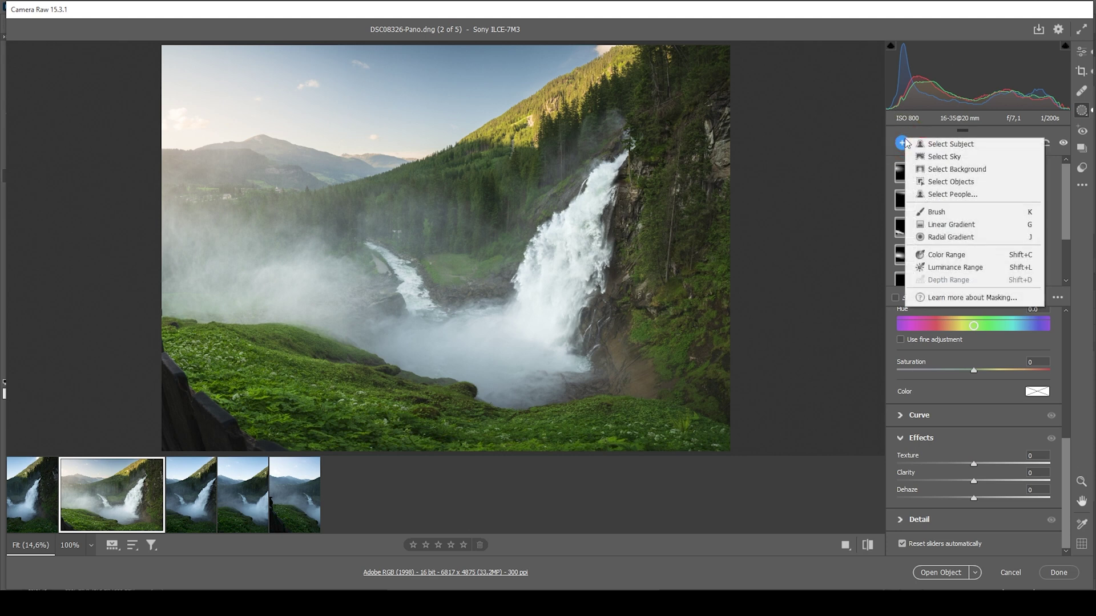
click(936, 160)
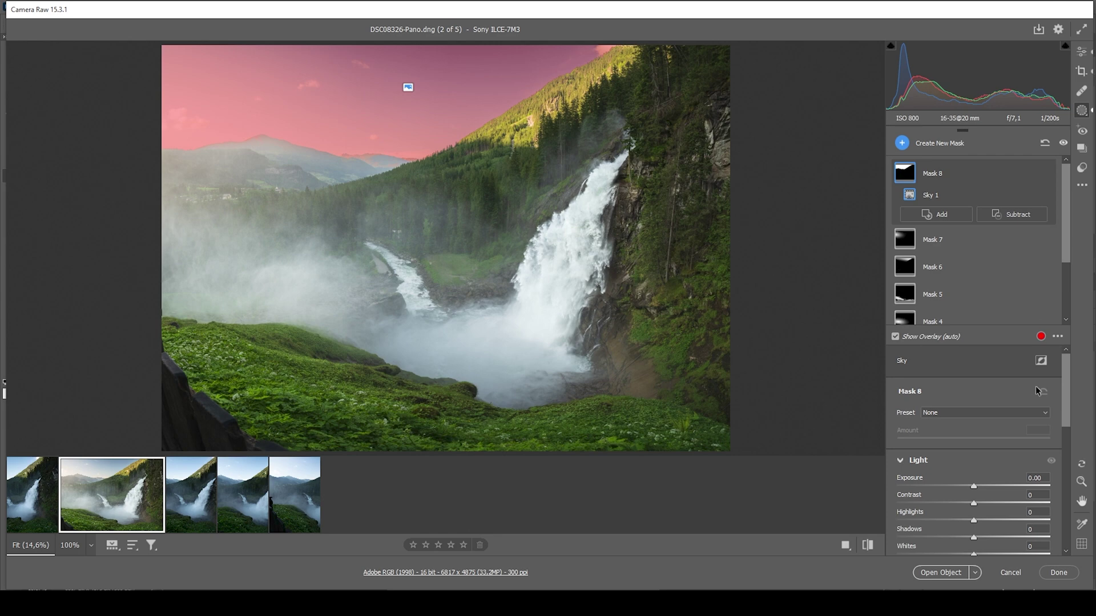
click(1041, 362)
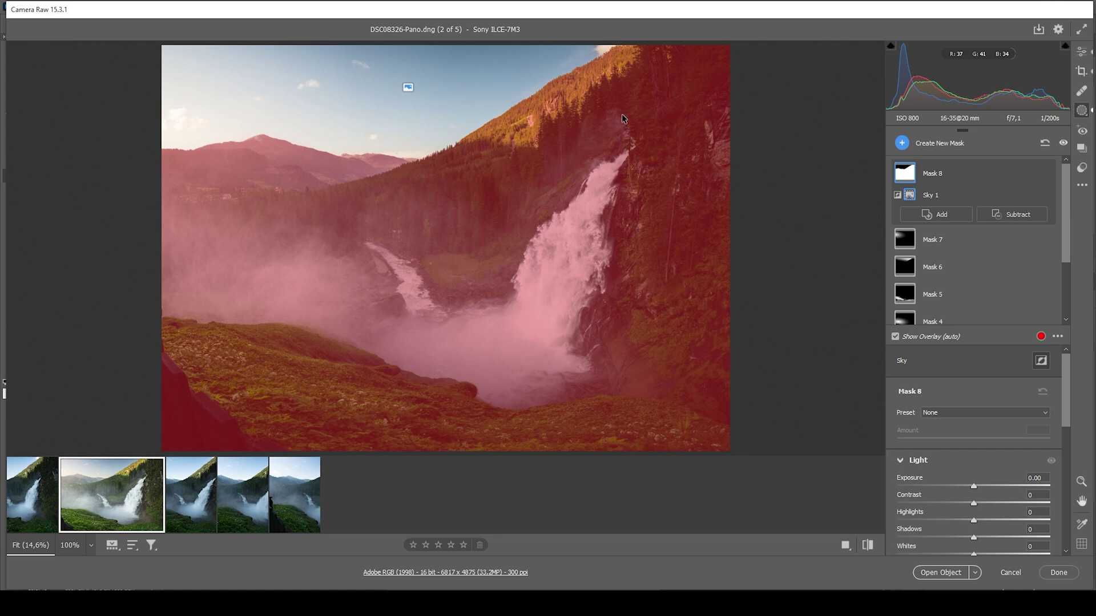
key(k)
Add a colour range sampled from the sunlit ridge to Mask 8.
click(1026, 217)
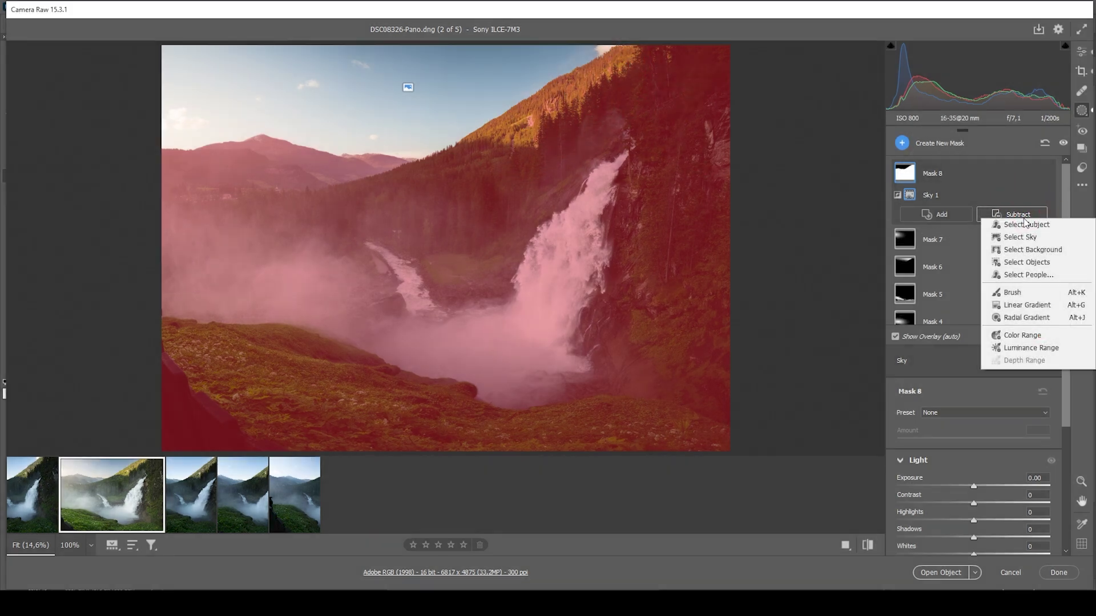
click(1027, 337)
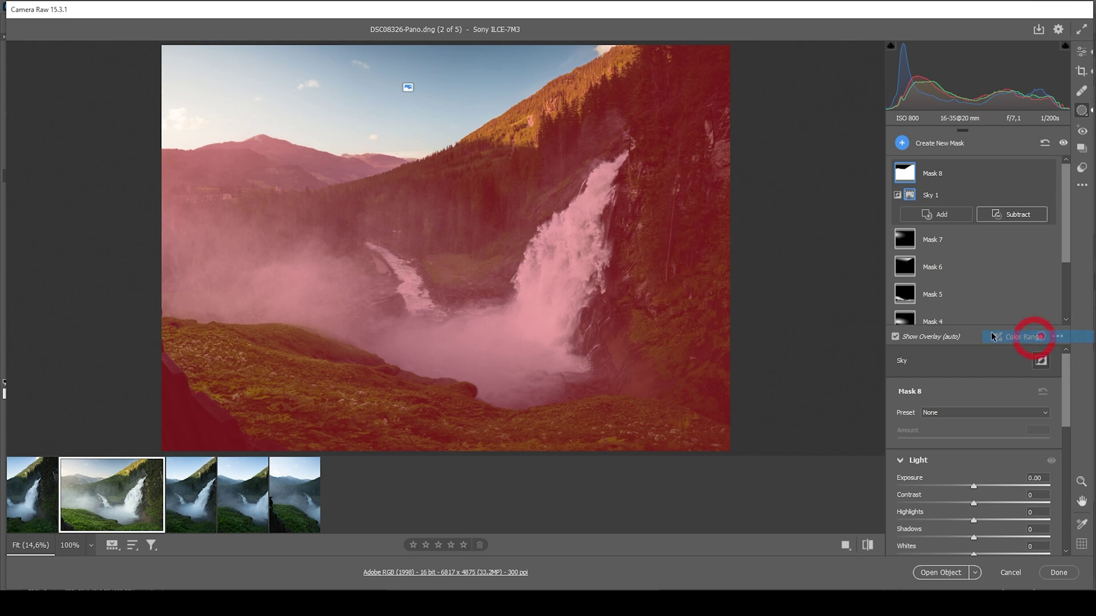
click(552, 87)
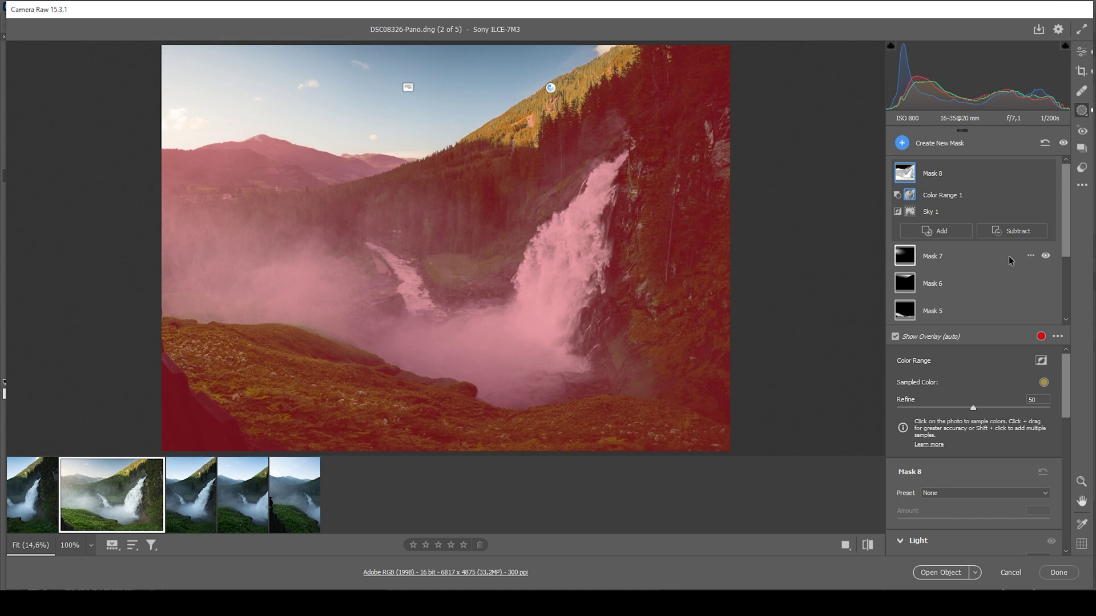
Set Mask 8's Temperature to -7 and Exposure to -0.15, comparing with masks hidden.
scroll(1011, 457, down, 5)
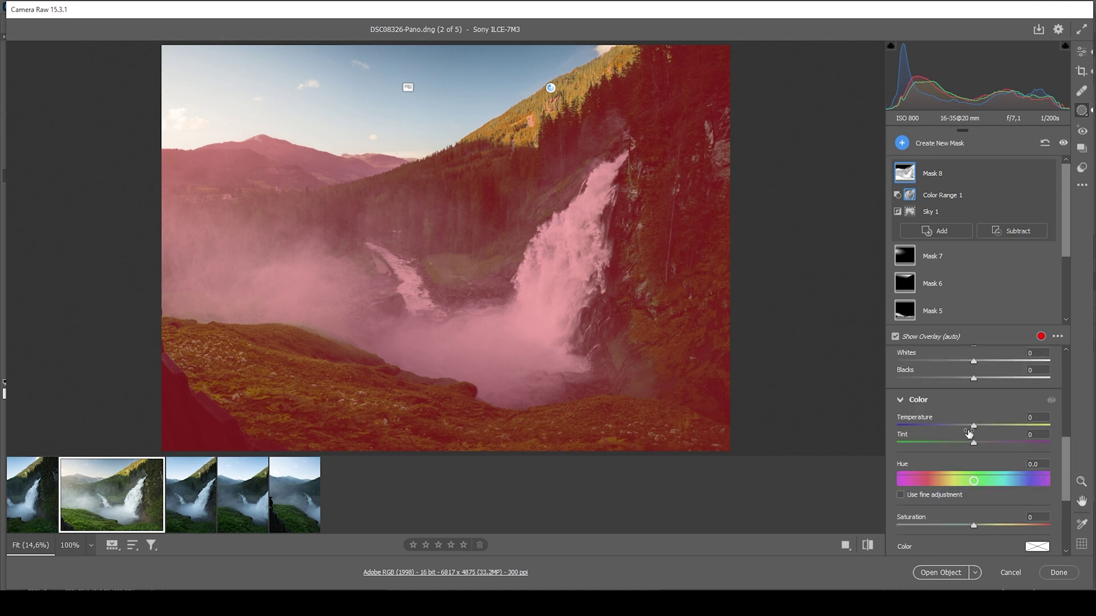
drag(973, 425, 973, 425)
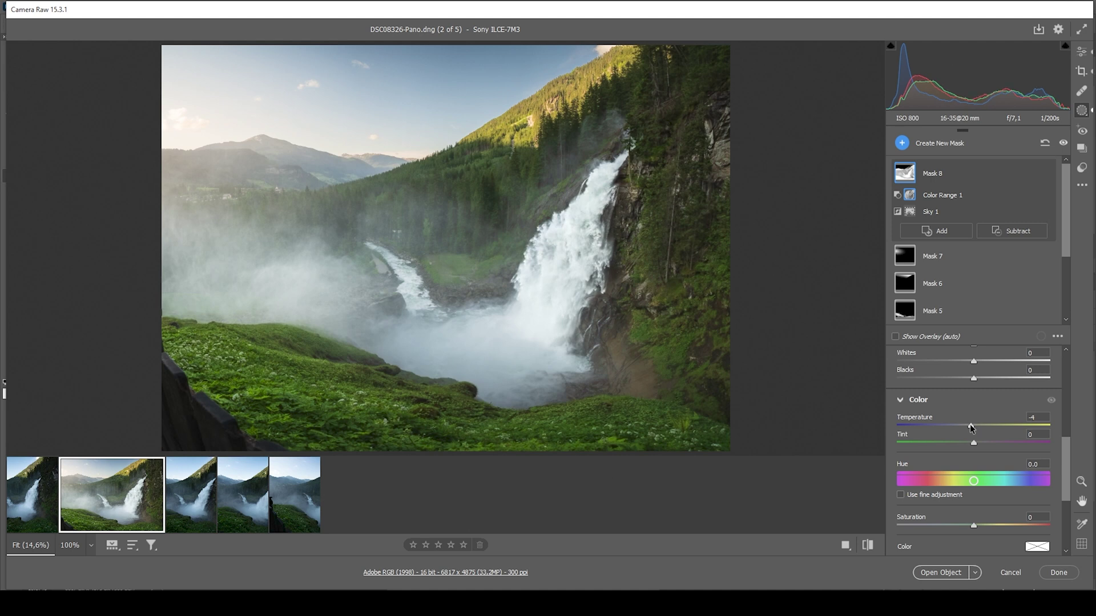
drag(971, 428, 969, 426)
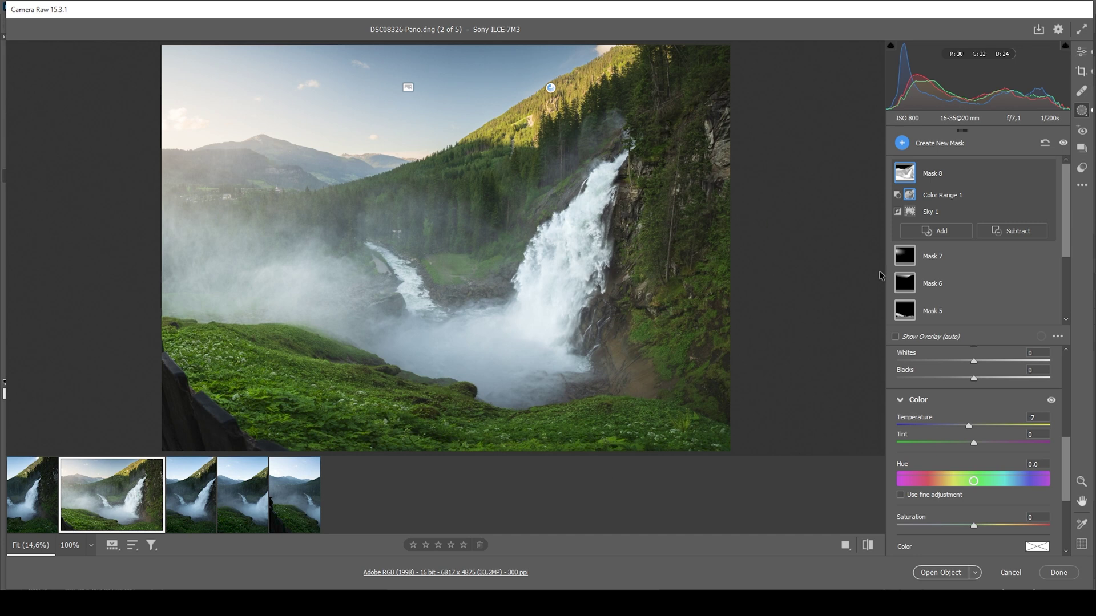
scroll(1005, 400, up, 5)
scroll(1006, 400, down, 2)
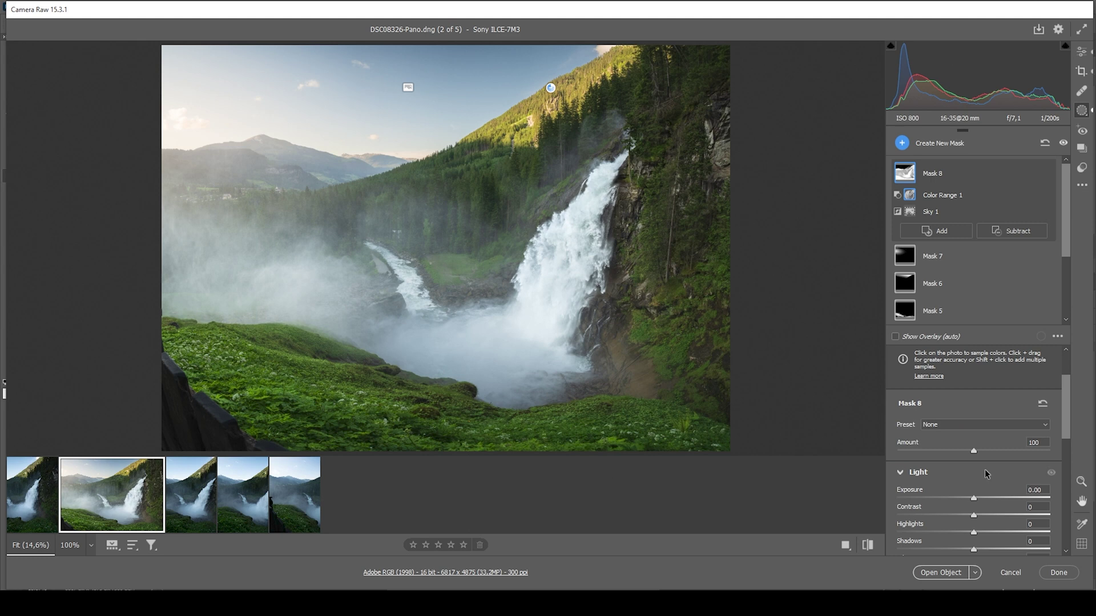
drag(973, 498, 972, 500)
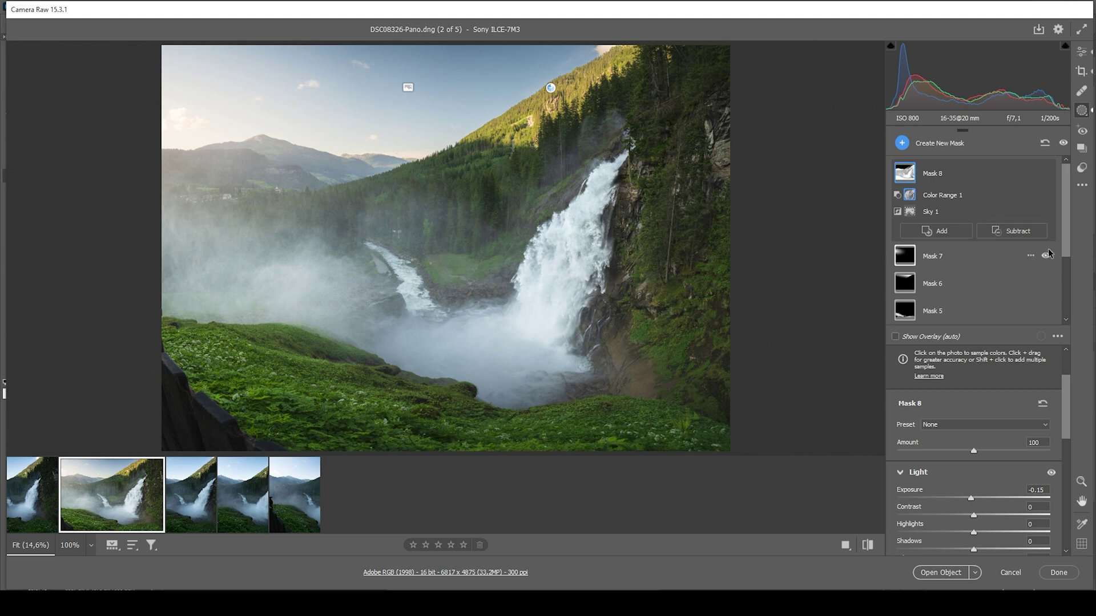
click(1063, 144)
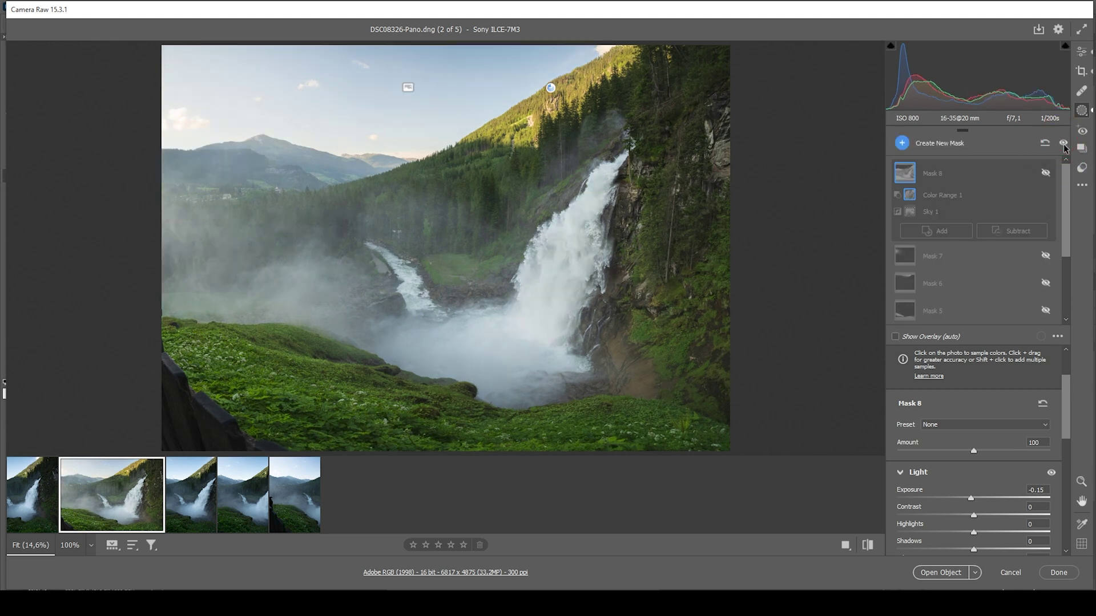
click(1063, 144)
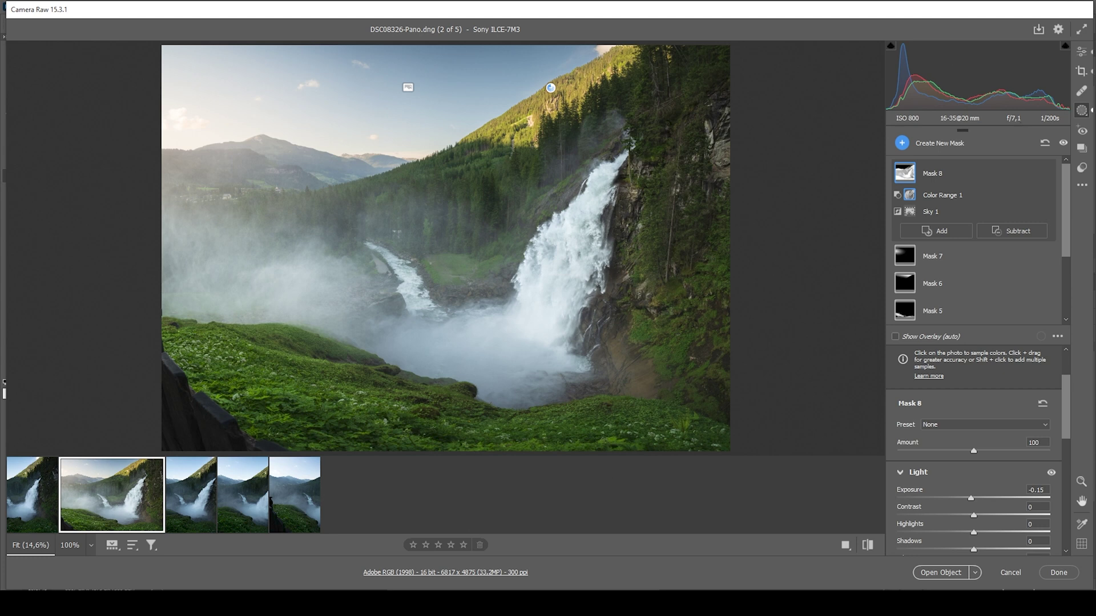
Raise Yellows and Greens (+10) saturation in the Color Mixer.
click(1081, 51)
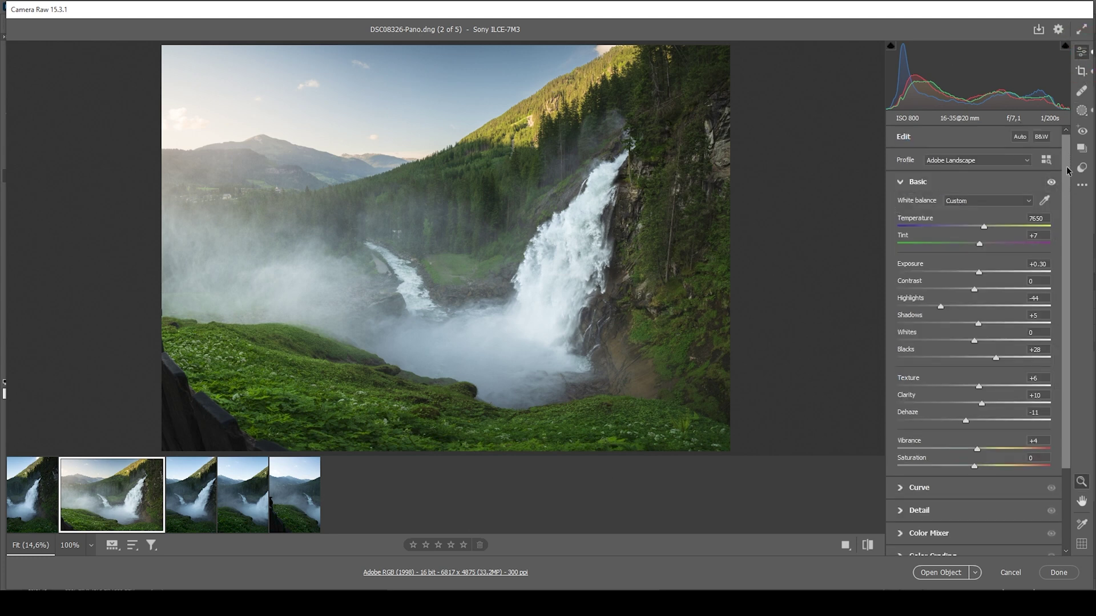
drag(1066, 162, 1069, 269)
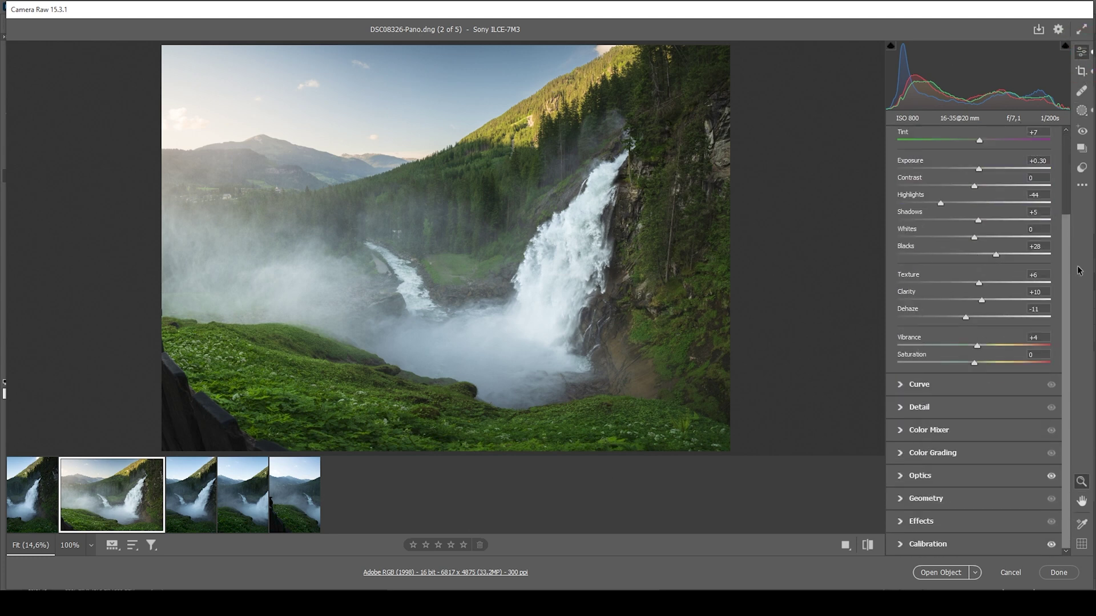
click(900, 430)
drag(1063, 221, 1064, 247)
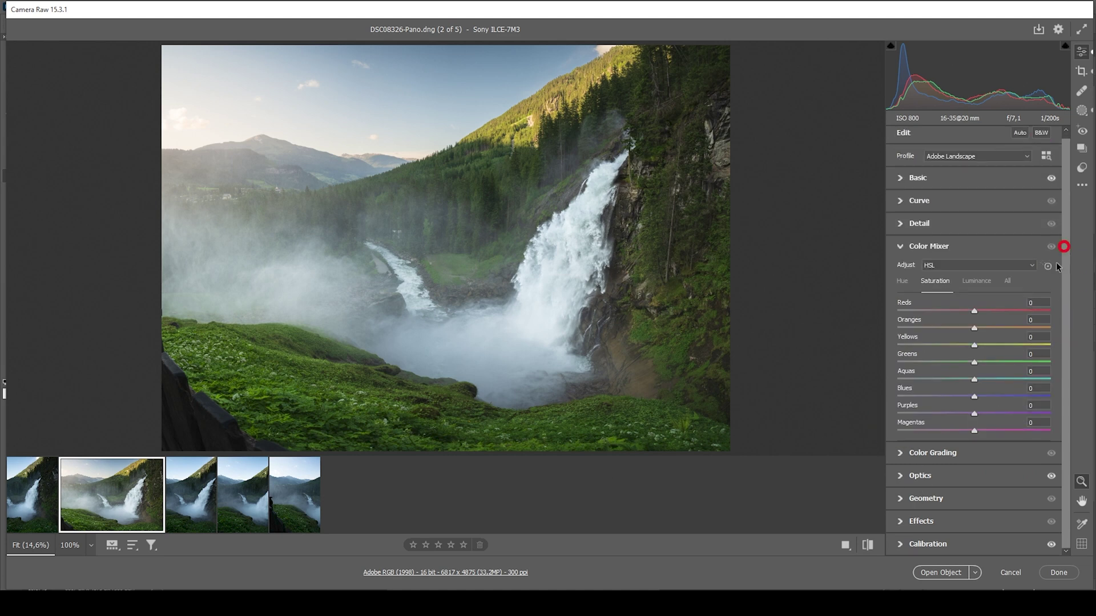
drag(974, 345, 988, 346)
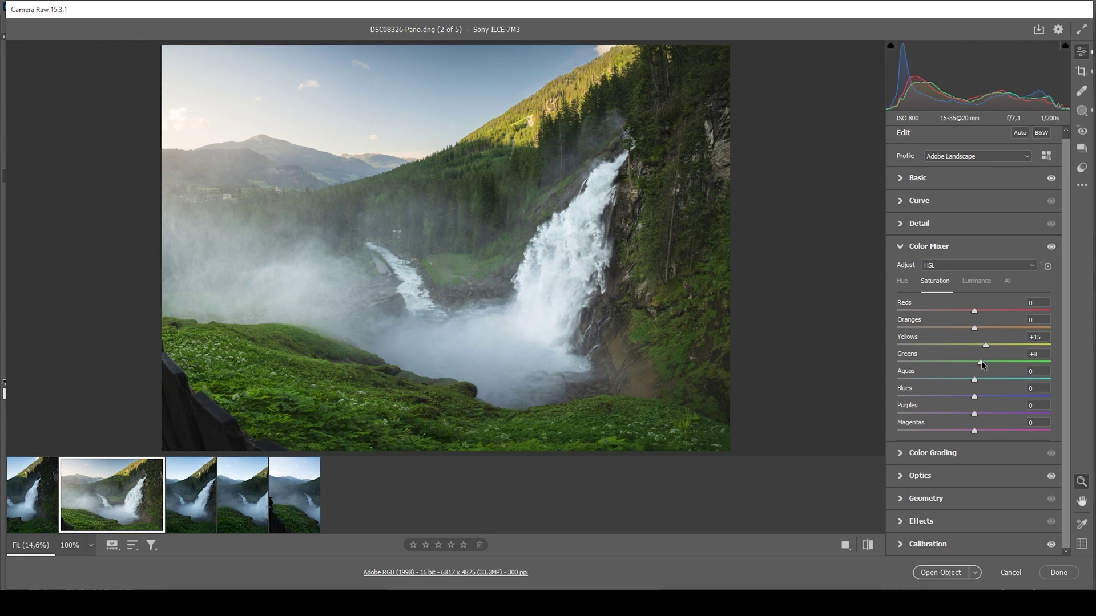
mouse_move(980, 360)
mouse_down()
mouse_move(1008, 394)
mouse_move(992, 396)
mouse_move(983, 346)
mouse_up()
click(920, 249)
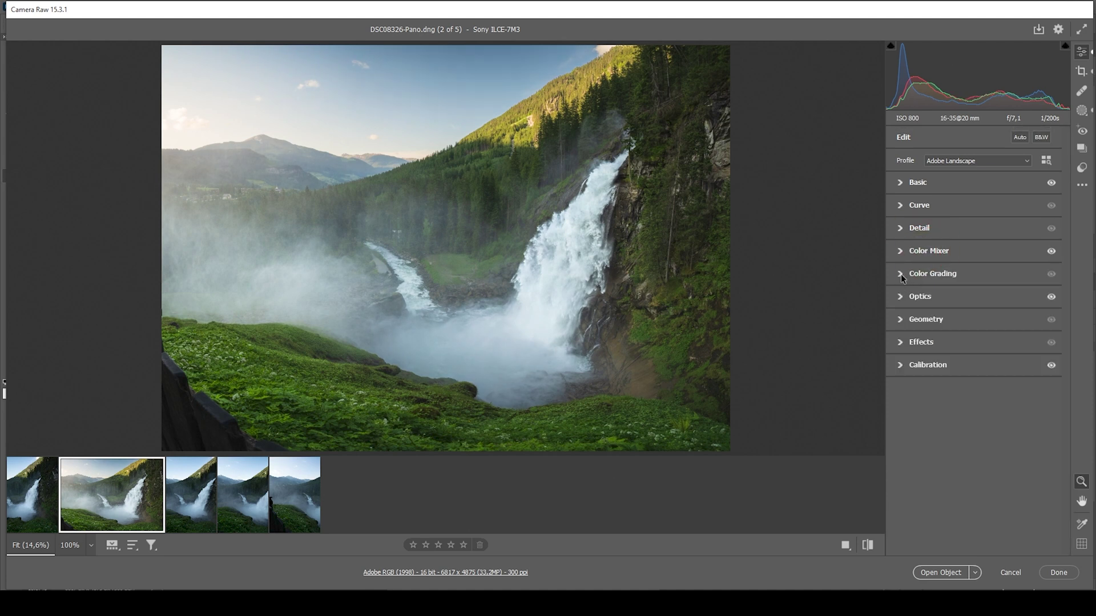
Color-grade highlights warm (Hue 44, Saturation 13) and midtones slightly blue (Hue 216).
click(900, 274)
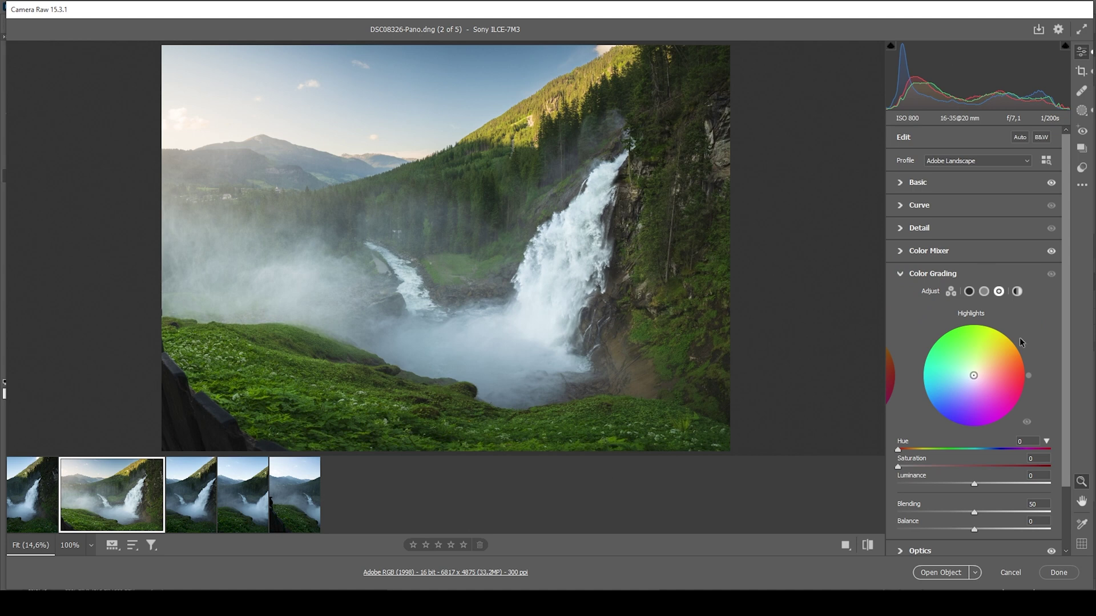
drag(897, 450, 917, 451)
drag(899, 467, 918, 472)
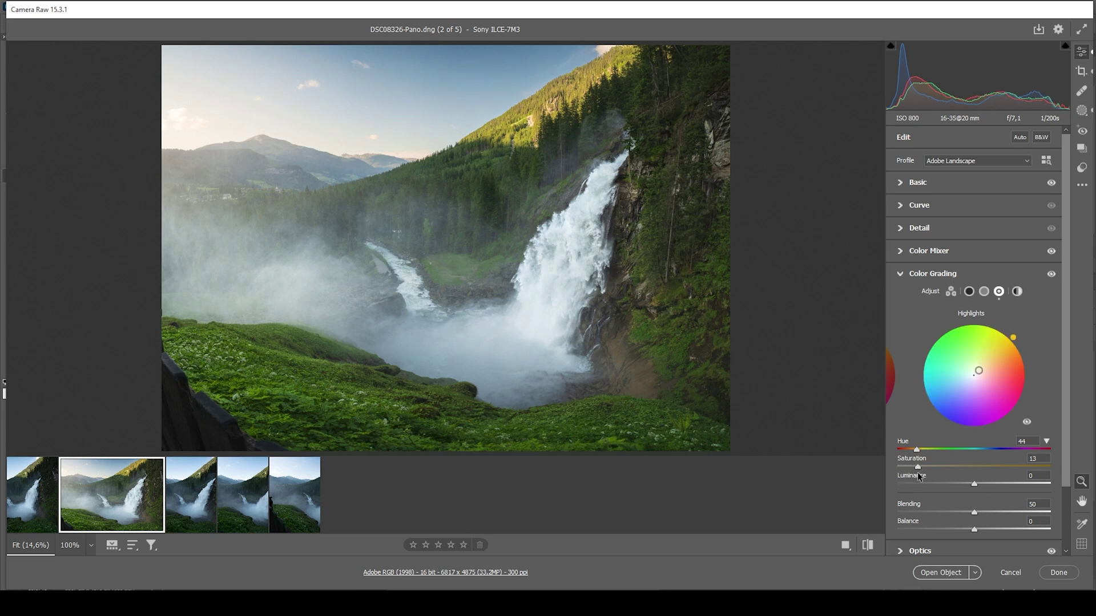
click(986, 291)
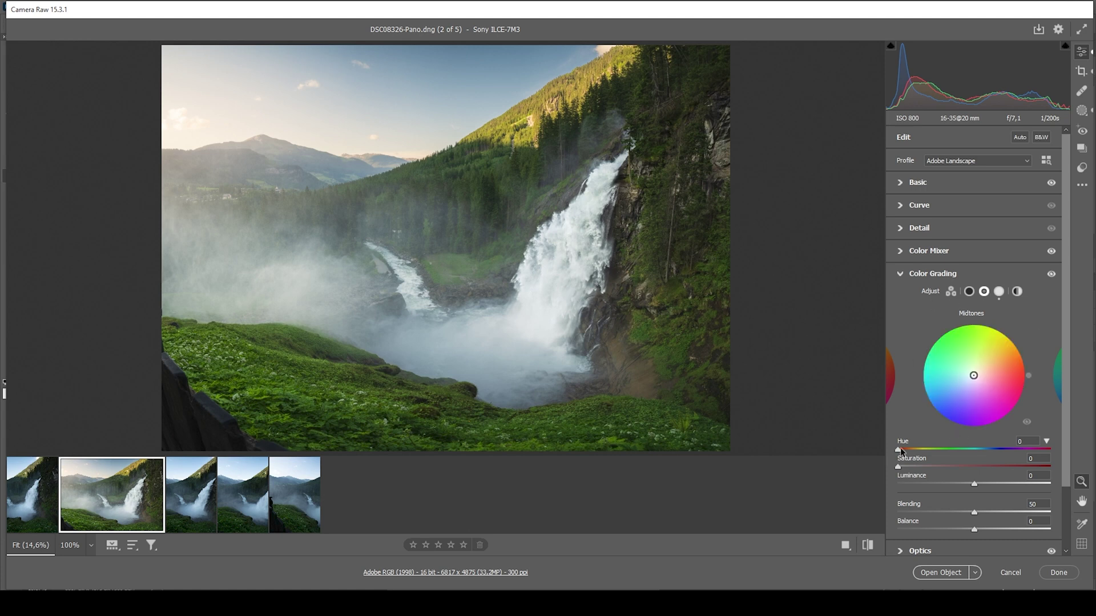
drag(898, 450, 989, 461)
drag(897, 468, 908, 468)
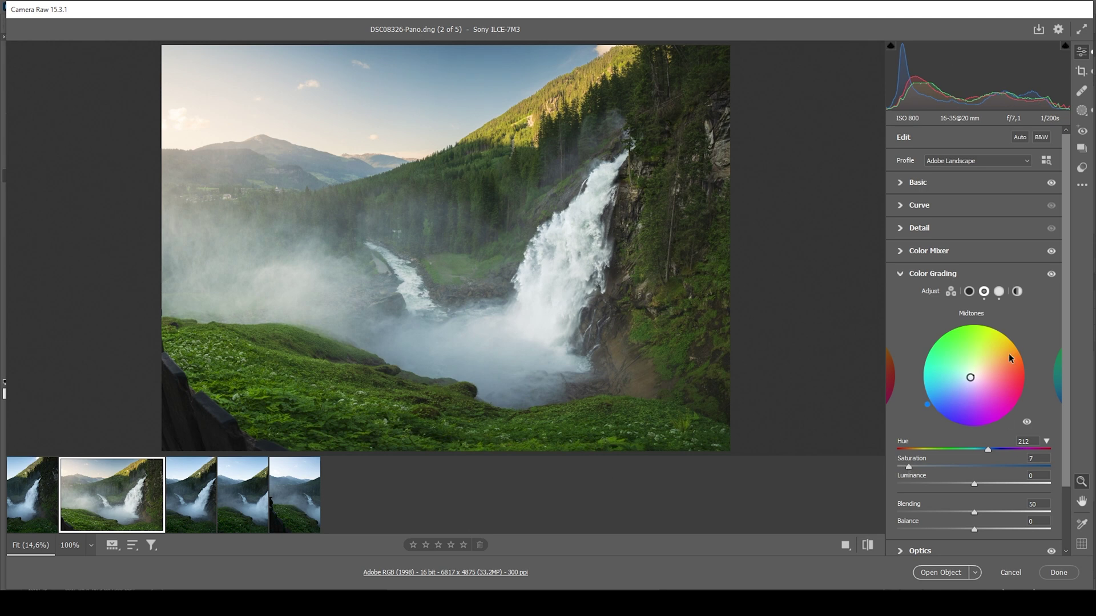
click(900, 276)
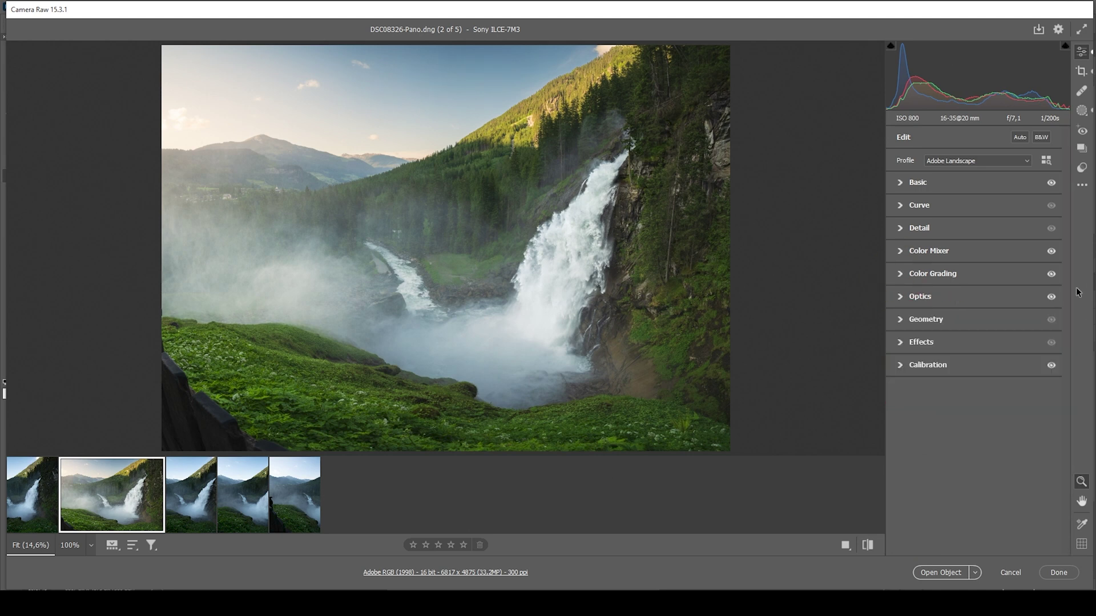
Set Sharpening 89, Radius 0.5, Detail 100 and Masking 72.
click(900, 229)
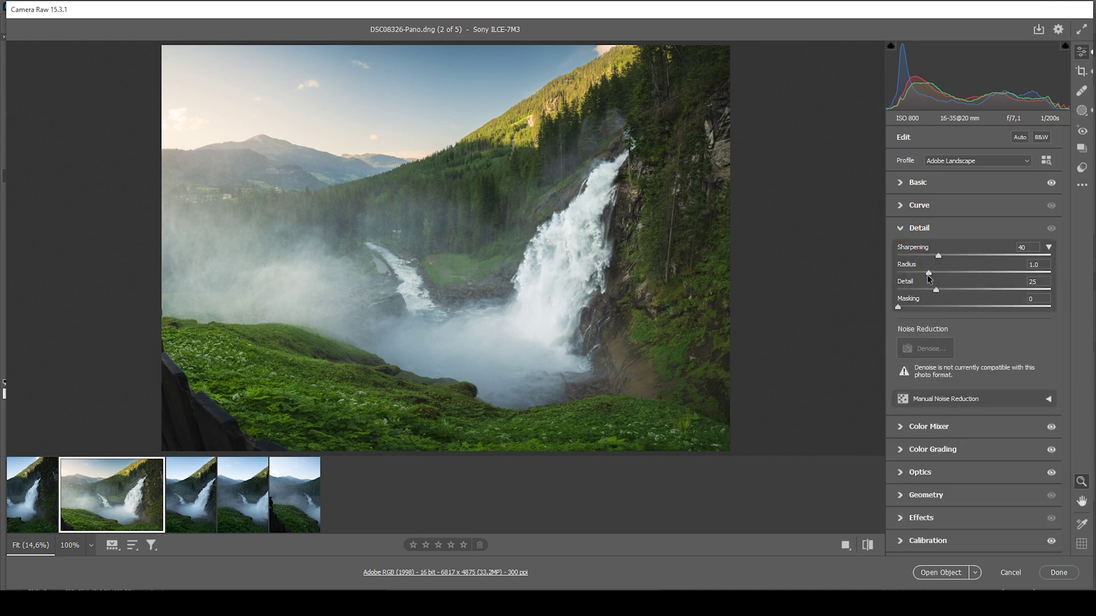
drag(928, 273, 874, 281)
drag(1048, 303, 1053, 302)
drag(899, 307, 1008, 308)
drag(938, 255, 953, 258)
click(988, 258)
Compare the before/after preview, then open the edited photo in Photoshop.
click(868, 545)
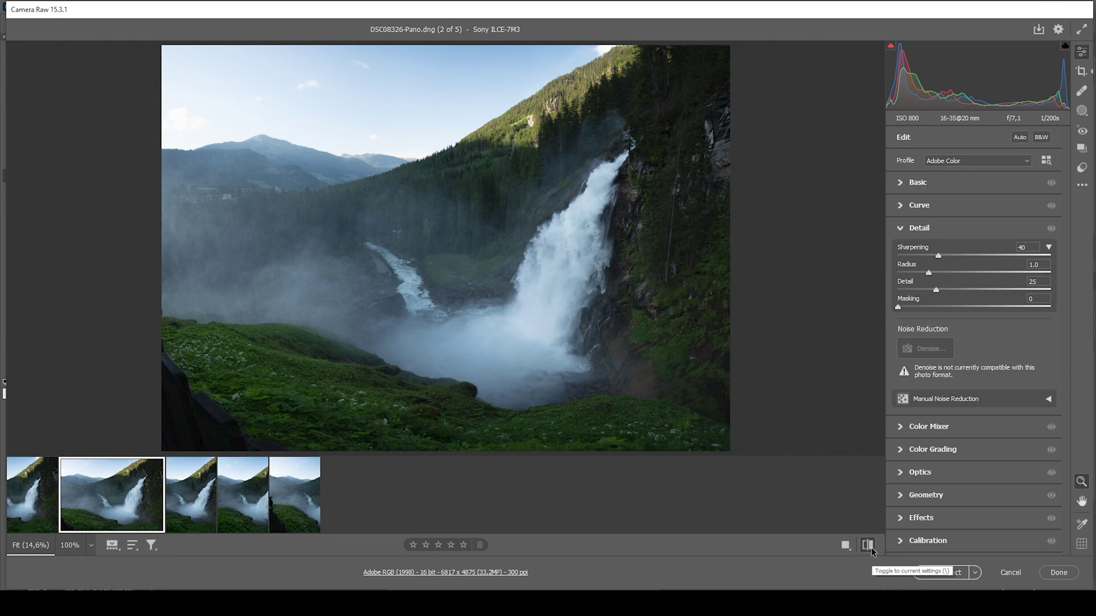
click(873, 548)
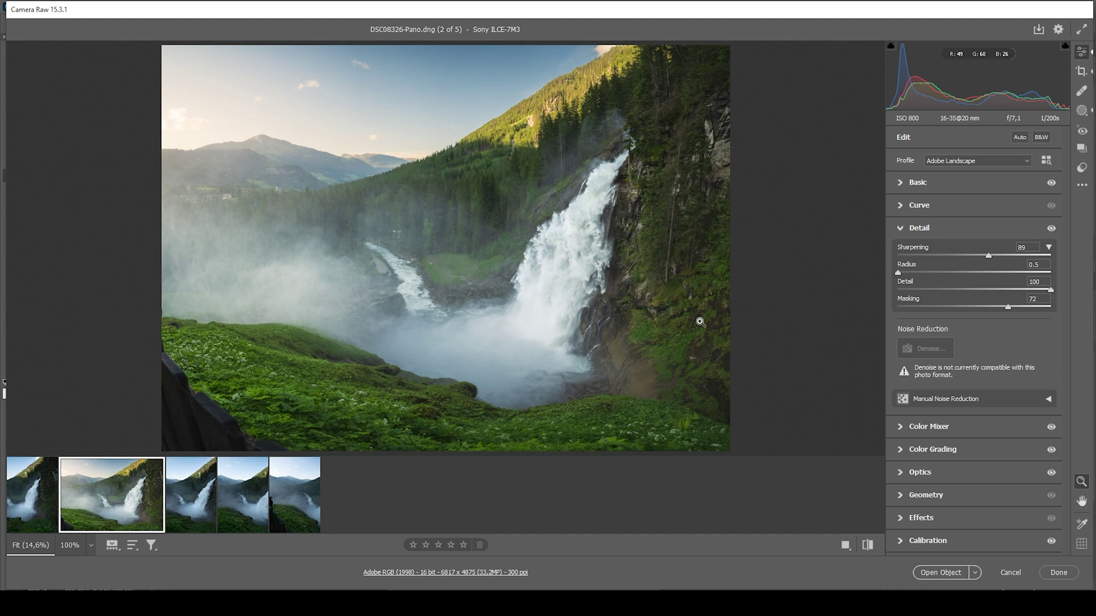
click(944, 573)
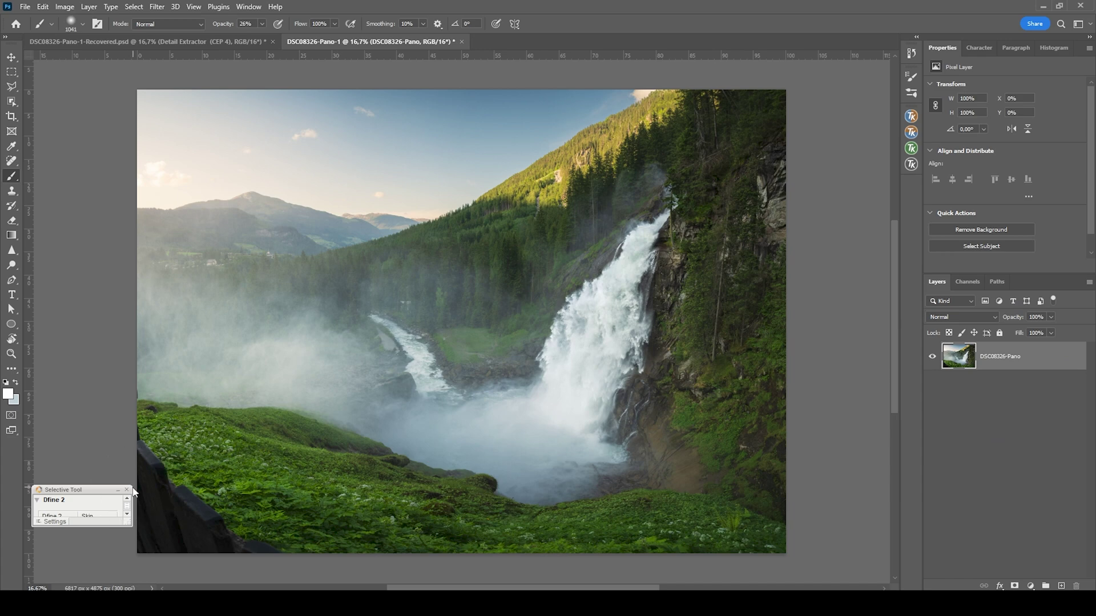
Duplicate the DSC08326-Pano layer with Ctrl+J.
click(131, 483)
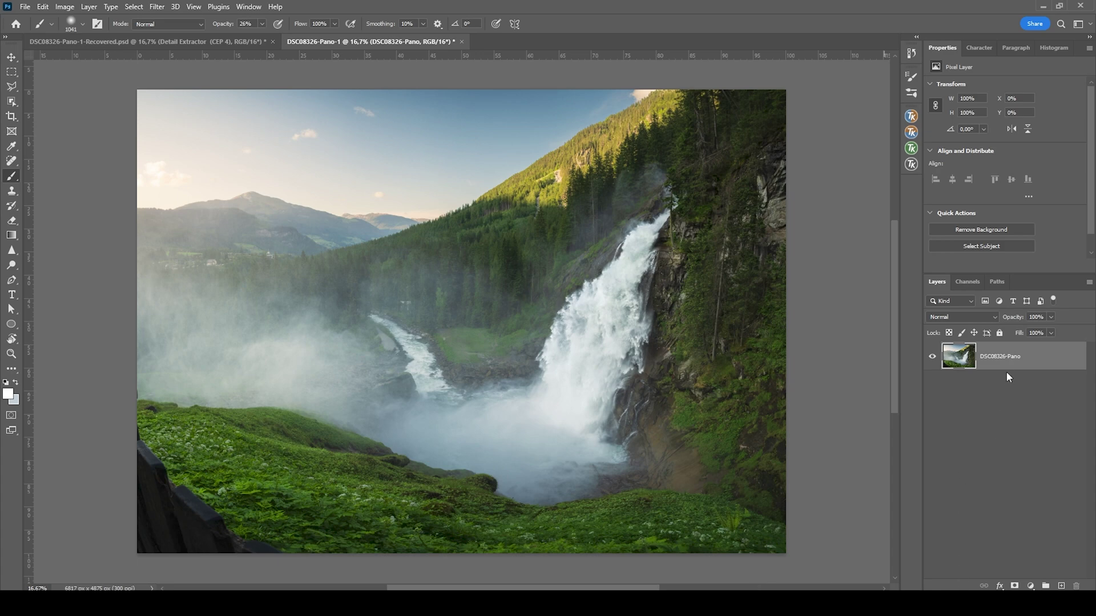
click(1005, 362)
key(ctrl+j)
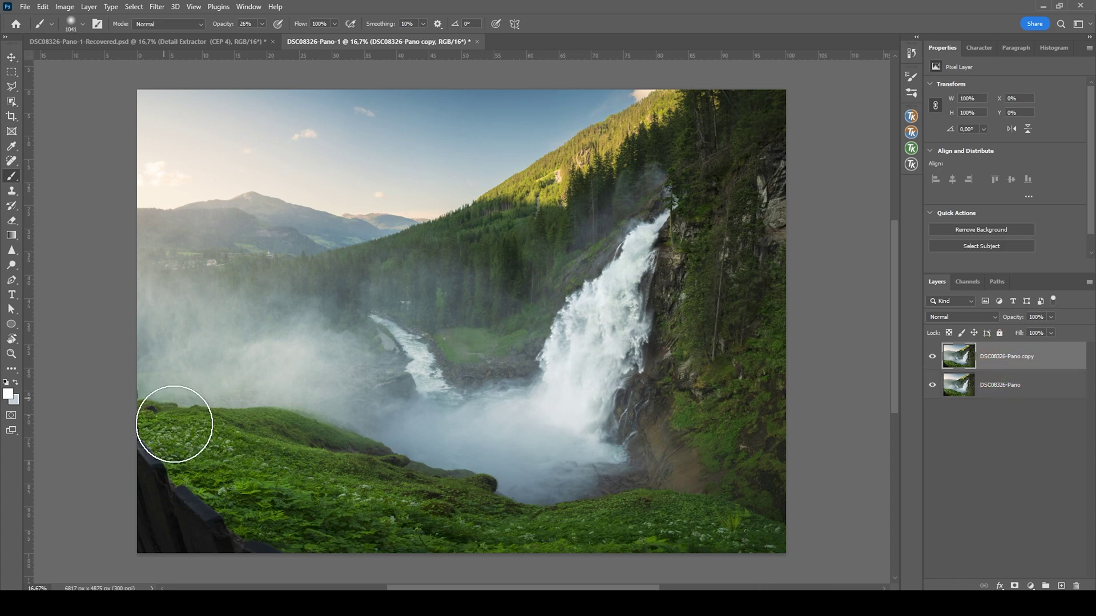
scroll(174, 423, up, 8)
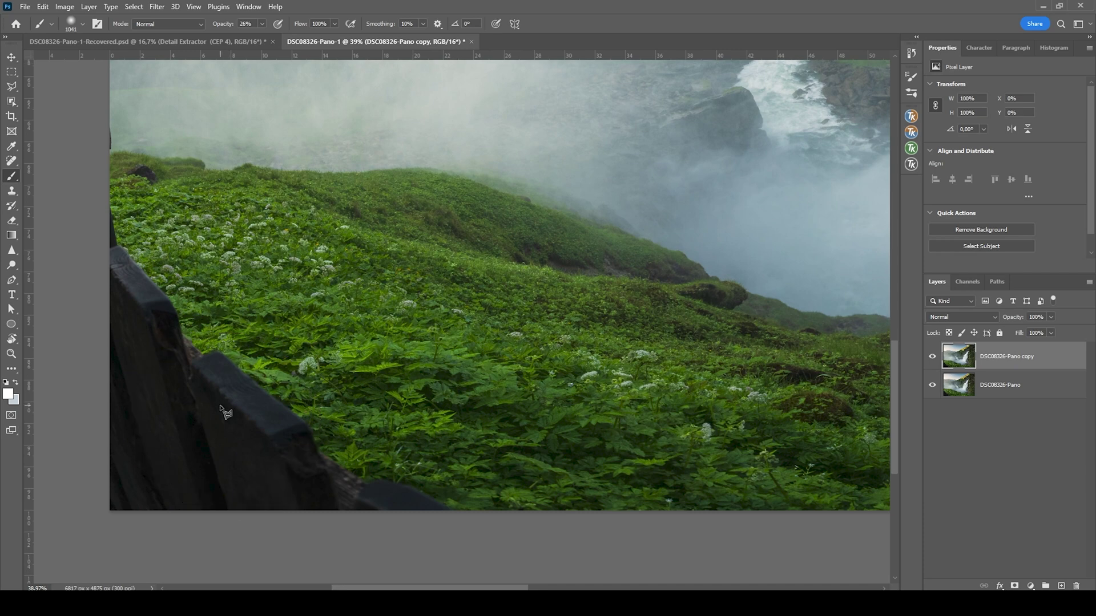
Select the wooden fence in the lower left with a polygonal lasso outline.
key(l)
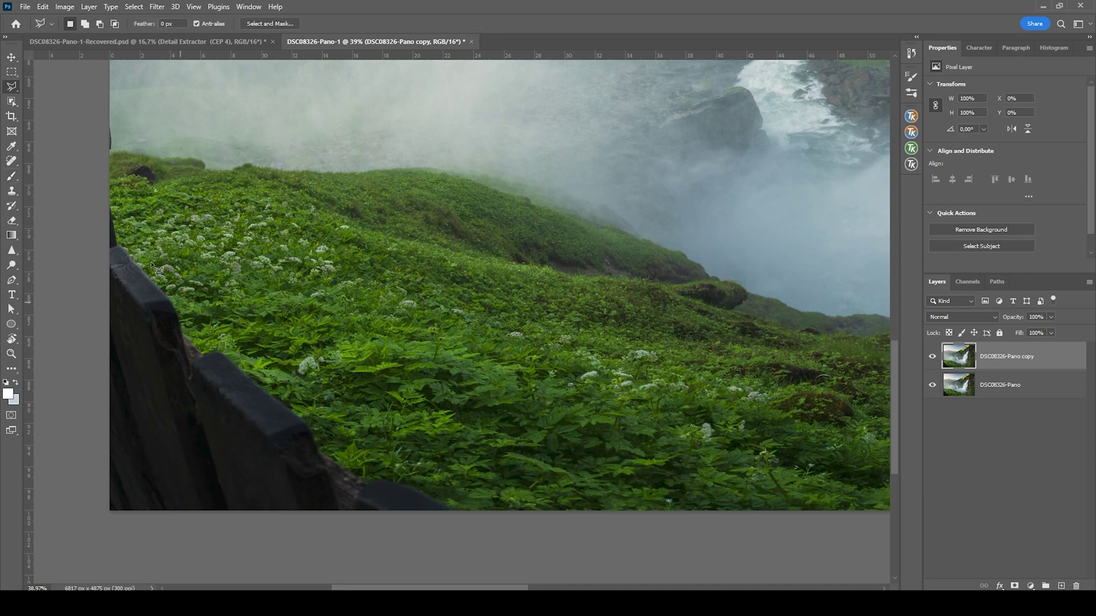
click(106, 188)
click(123, 246)
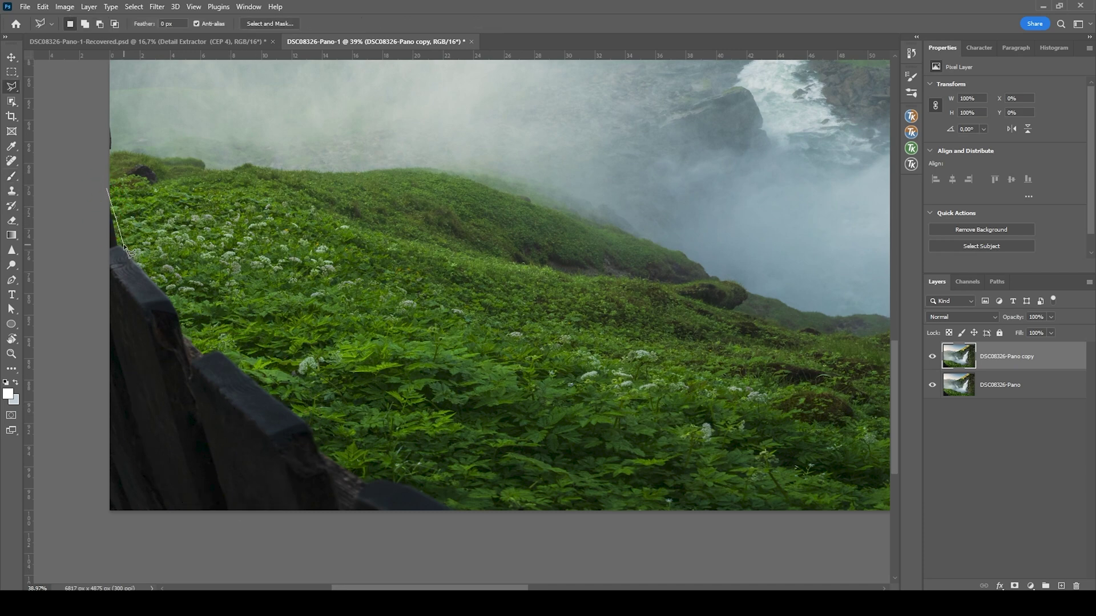
click(162, 290)
click(181, 307)
click(186, 326)
click(201, 342)
click(213, 346)
click(221, 347)
click(313, 419)
click(324, 448)
click(359, 473)
click(400, 478)
click(471, 519)
click(100, 519)
click(105, 191)
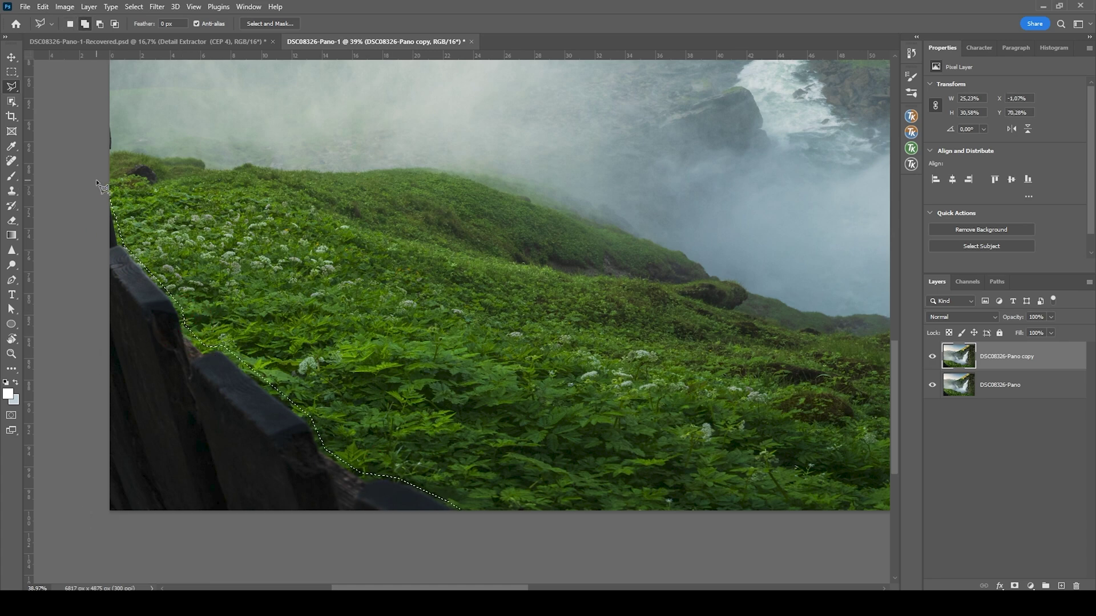
Replace the fence with surrounding grass using Content-Aware Fill, then duplicate the layer again.
key(shift+BackSpace)
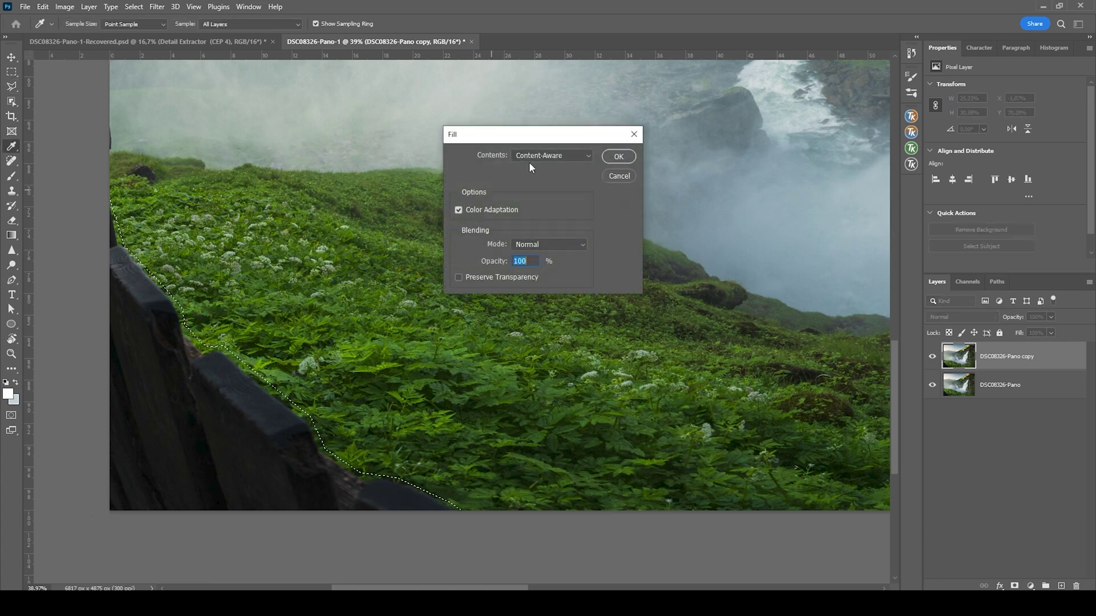
click(619, 157)
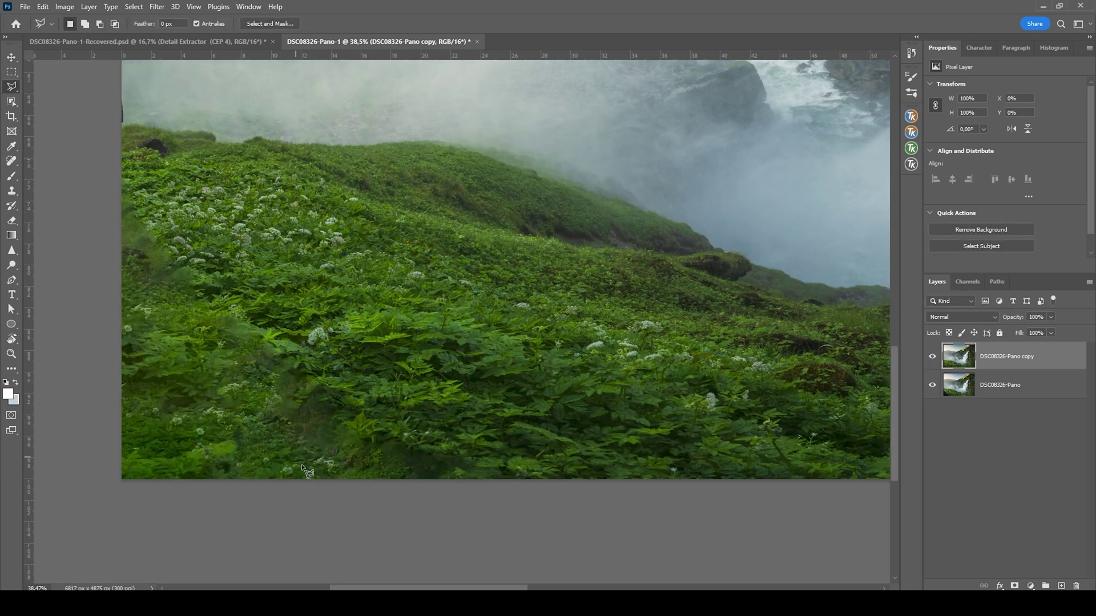
scroll(302, 376, down, 6)
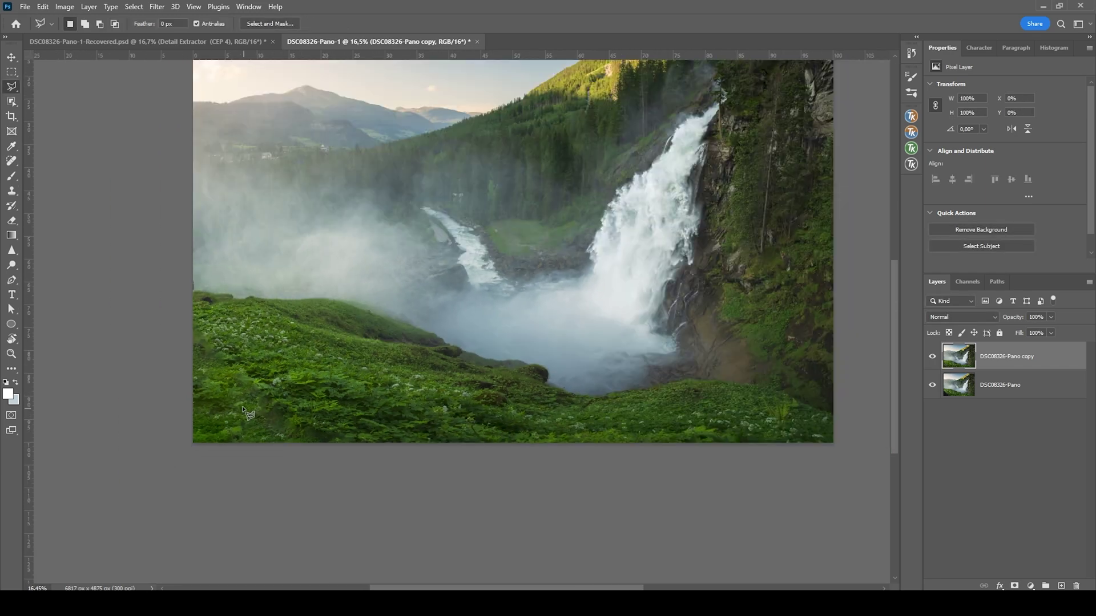
scroll(340, 433, up, 4)
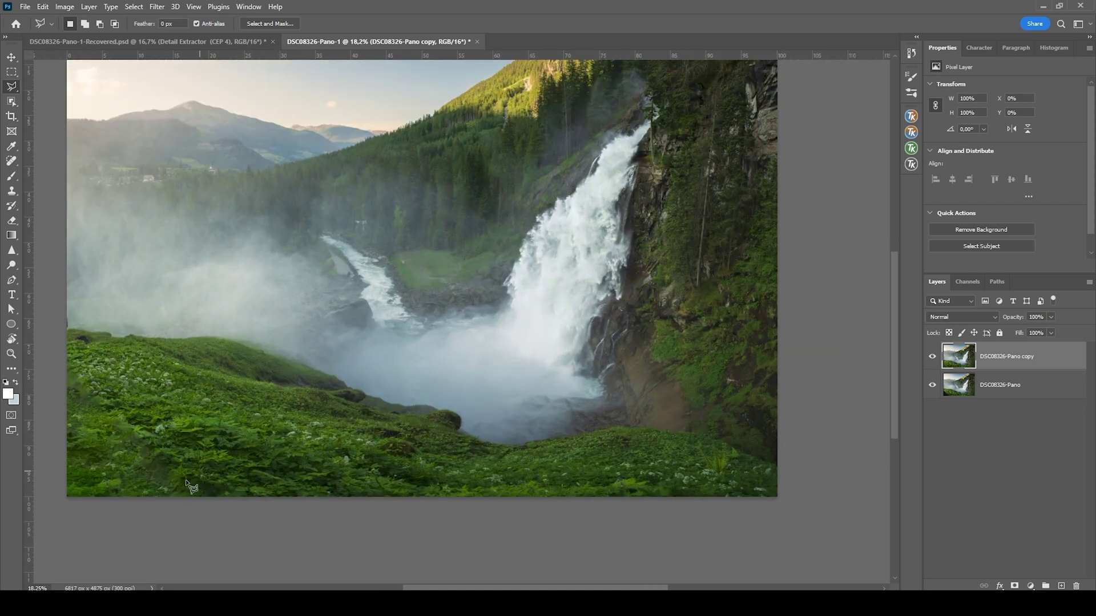
scroll(688, 255, down, 1)
scroll(251, 246, up, 1)
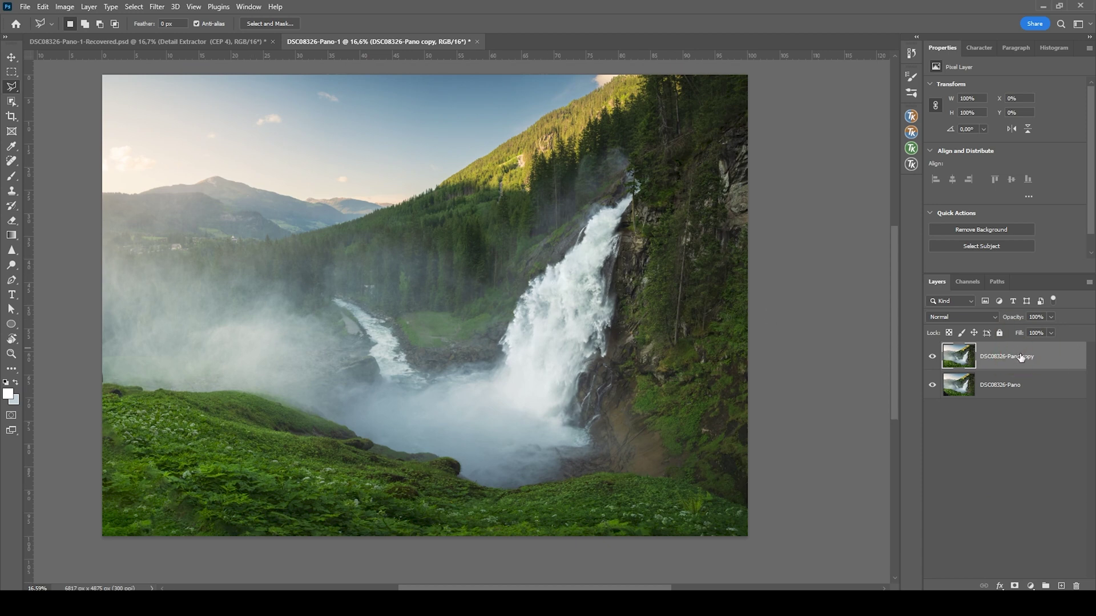
key(ctrl+j)
Apply a Gaussian Blur of radius 30.4 px to the new copy.
click(157, 7)
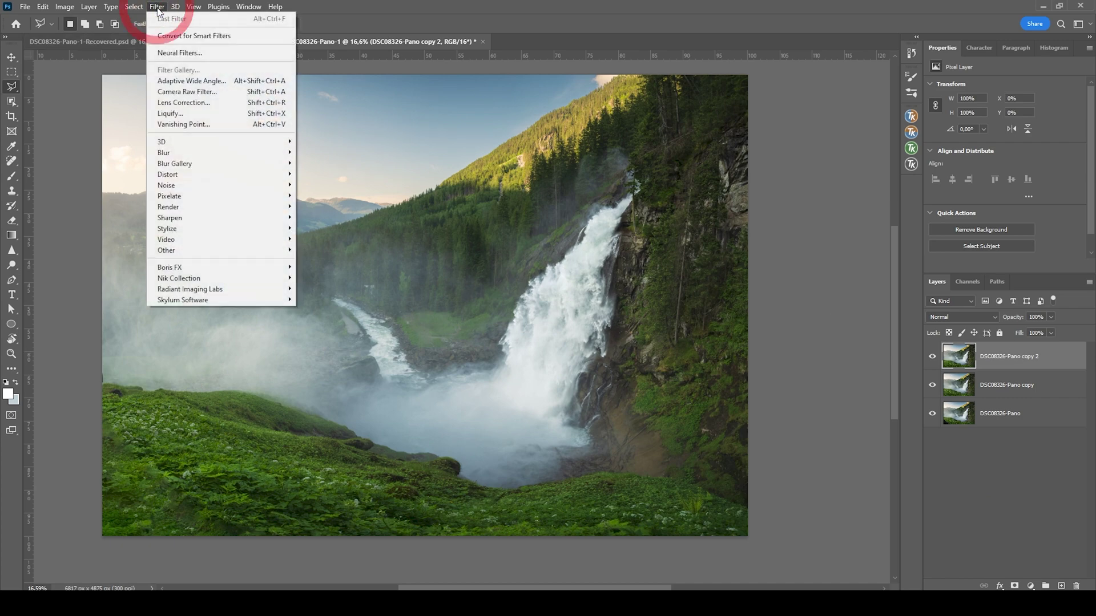
click(347, 199)
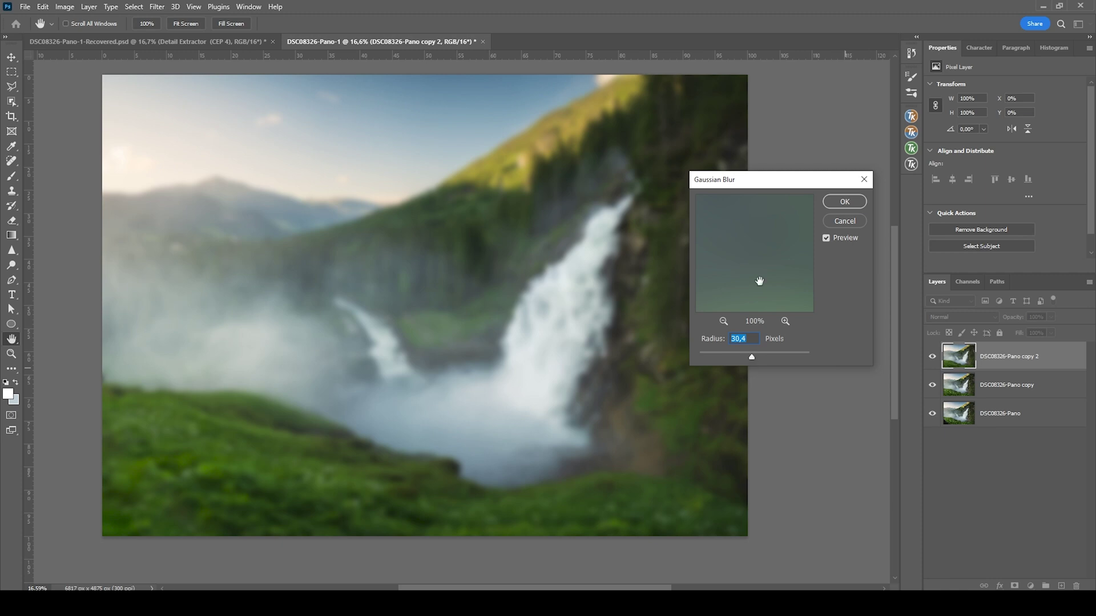
click(845, 202)
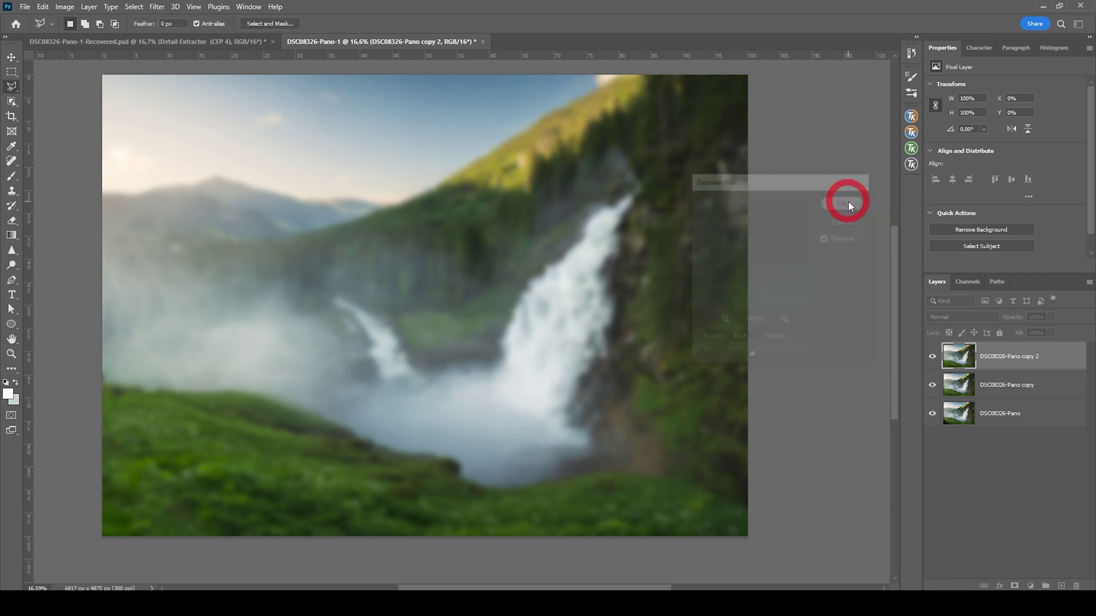
Fade the Gaussian Blur to Lighten mode at 24% opacity.
click(42, 7)
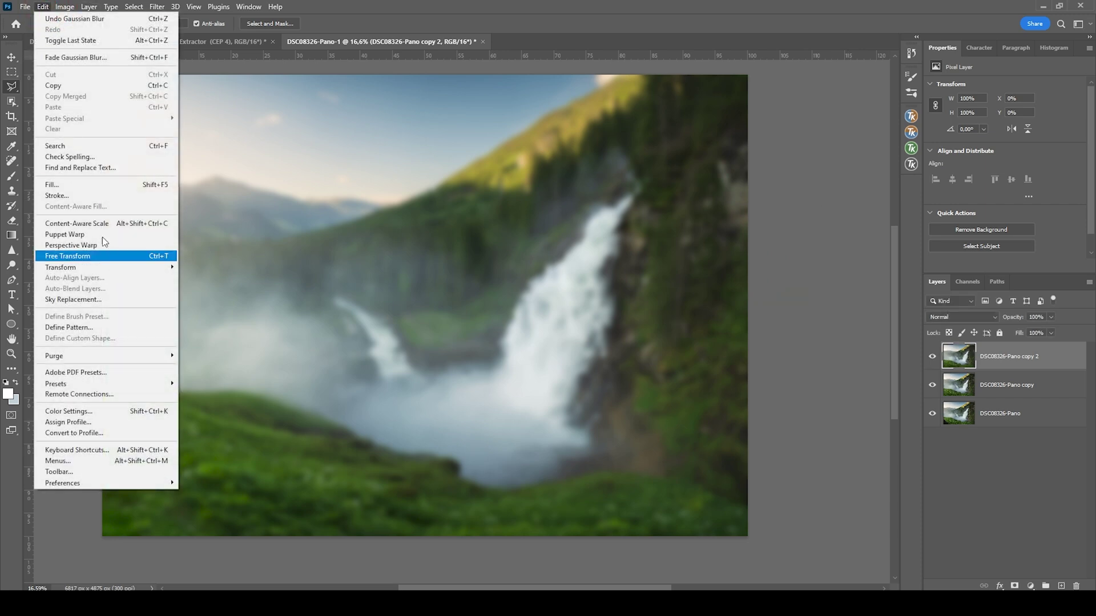
click(97, 57)
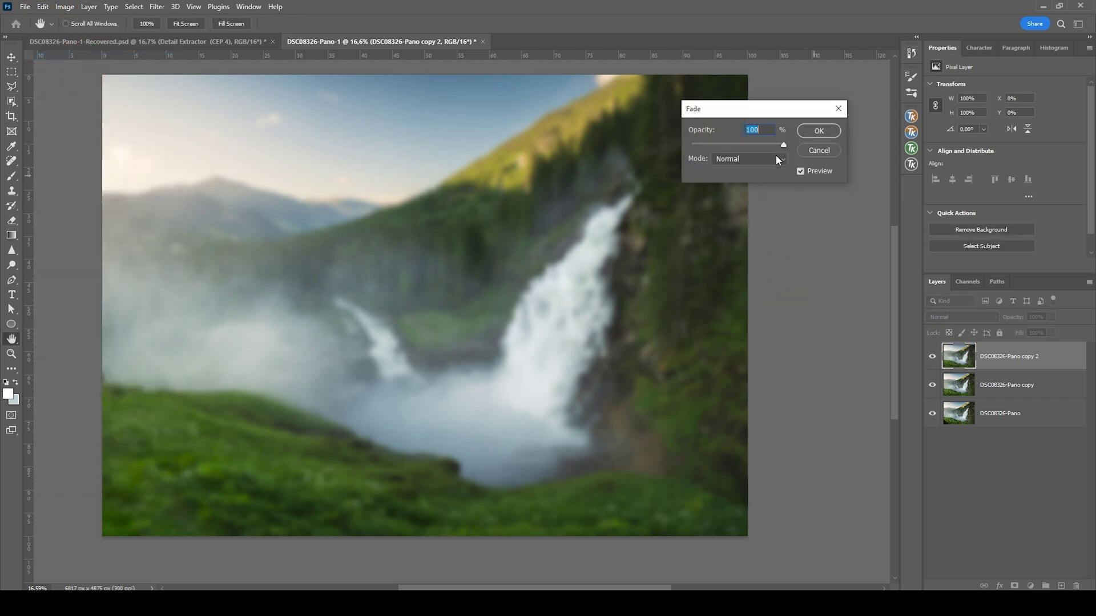
click(740, 162)
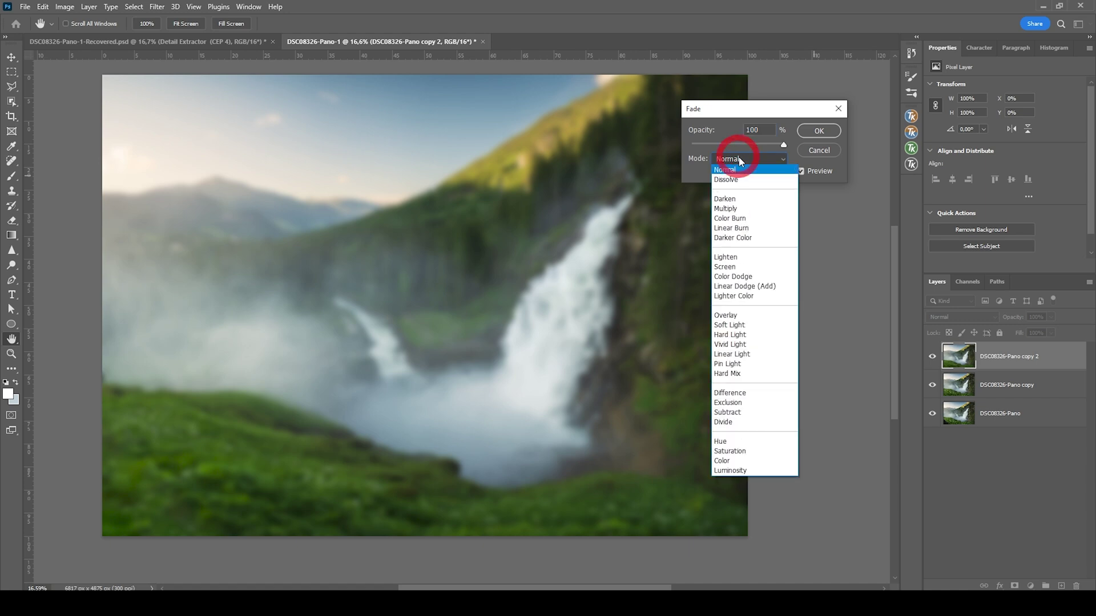
click(746, 258)
drag(759, 149, 713, 146)
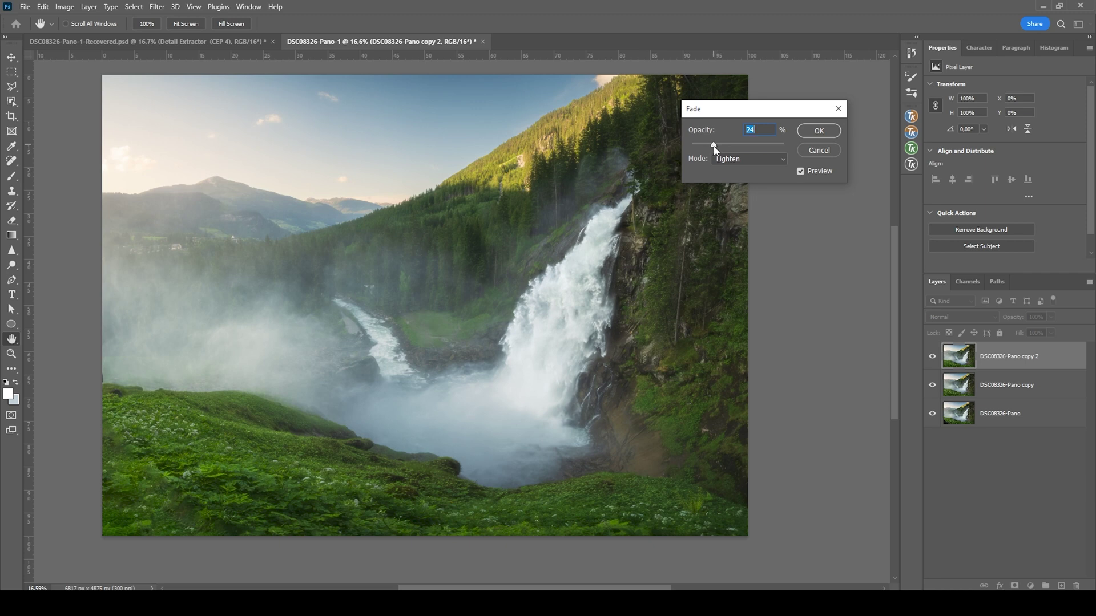
click(820, 129)
click(936, 357)
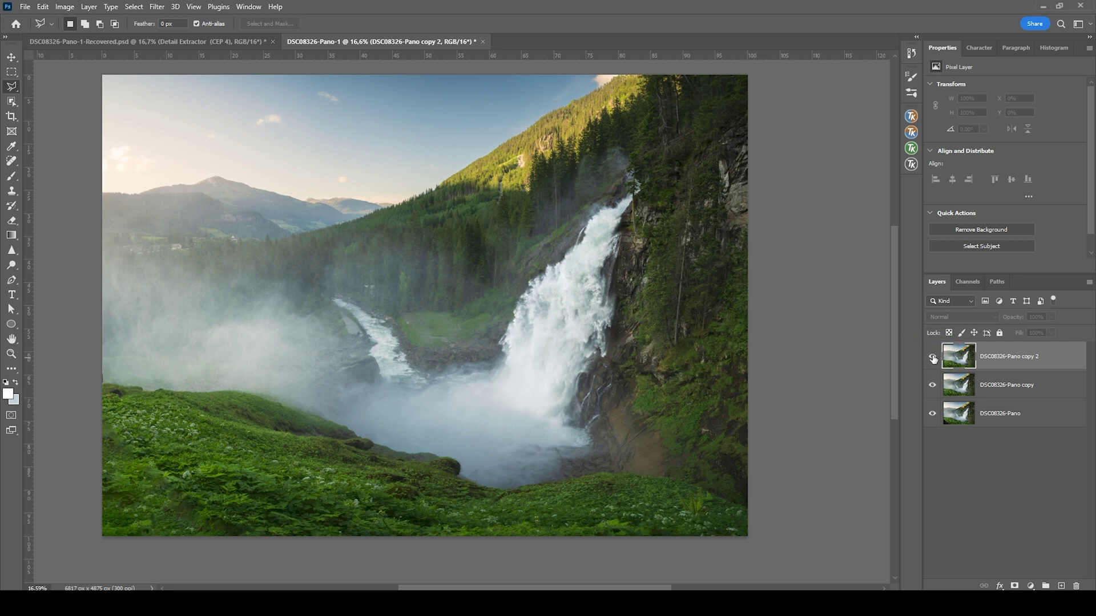
Compare the glow layer on and off, then add a layer mask to it.
click(934, 358)
click(933, 357)
click(933, 359)
click(934, 358)
click(934, 358)
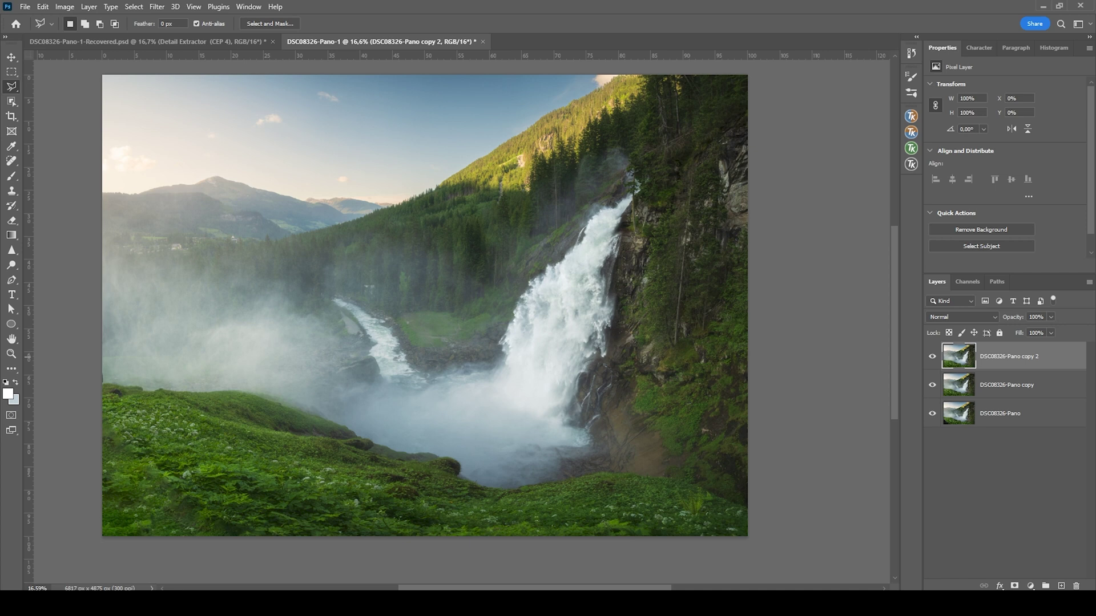
click(1015, 586)
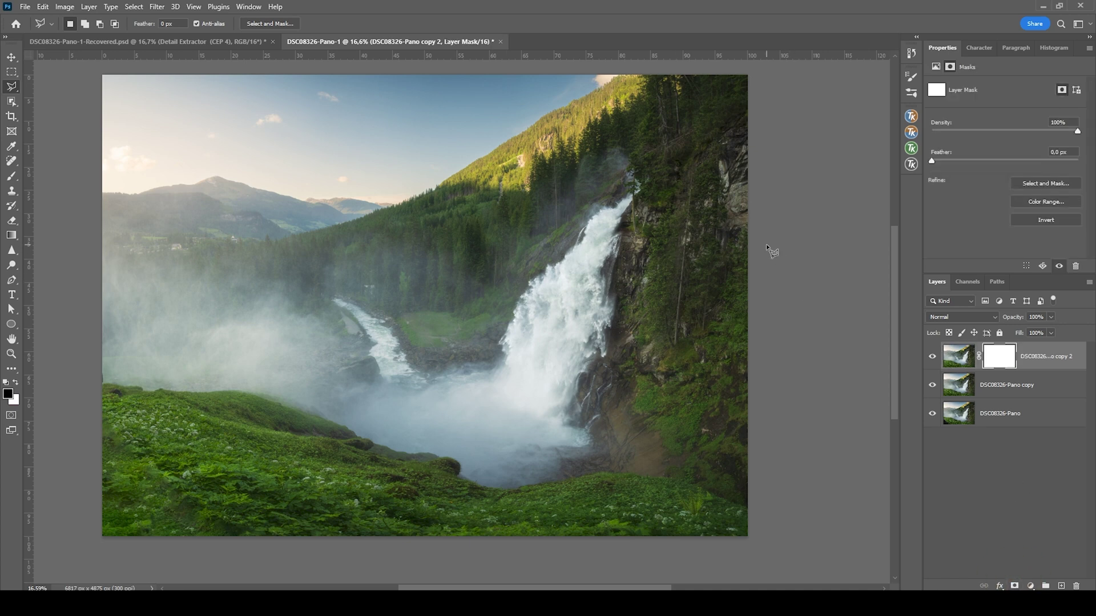
Paint black at 100% brush opacity over the lower-left mist and river.
key(b)
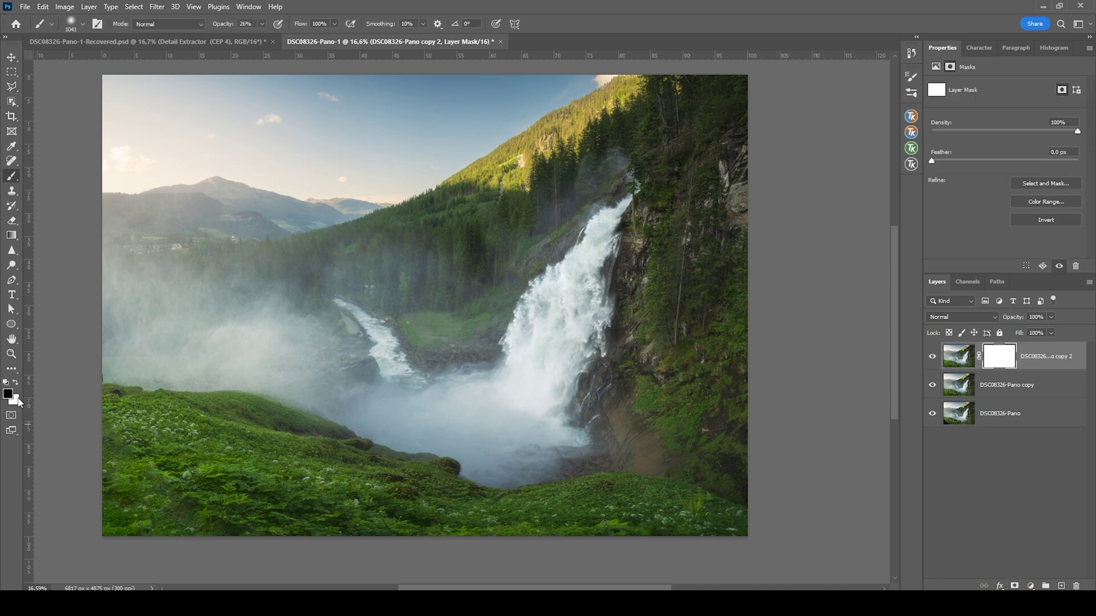
click(262, 23)
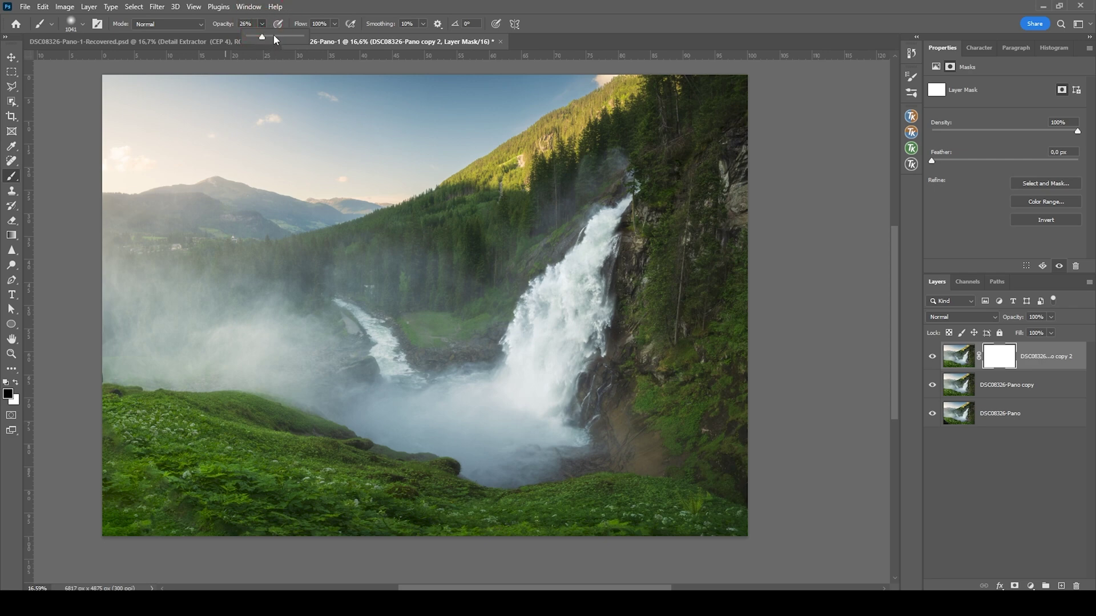
drag(274, 39, 309, 38)
key(bracketright)
key(bracketright)
key(bracketright)
key(bracketright)
key(bracketright)
key(bracketright)
key(bracketright)
key(bracketright)
key(bracketright)
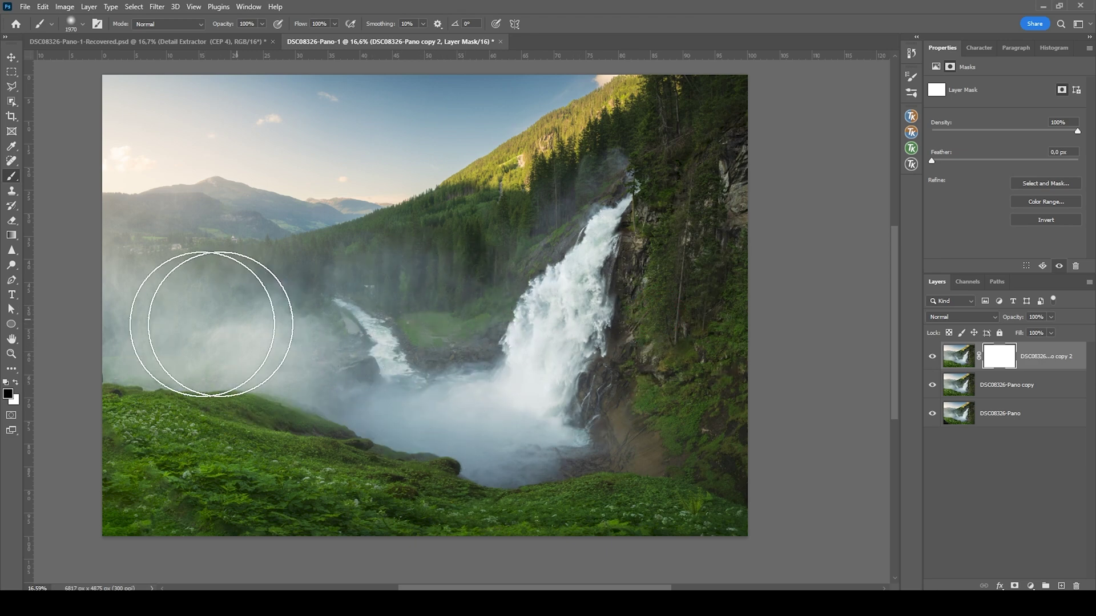
mouse_move(354, 308)
mouse_down()
mouse_move(399, 303)
mouse_move(411, 281)
mouse_move(363, 347)
mouse_move(228, 463)
mouse_up()
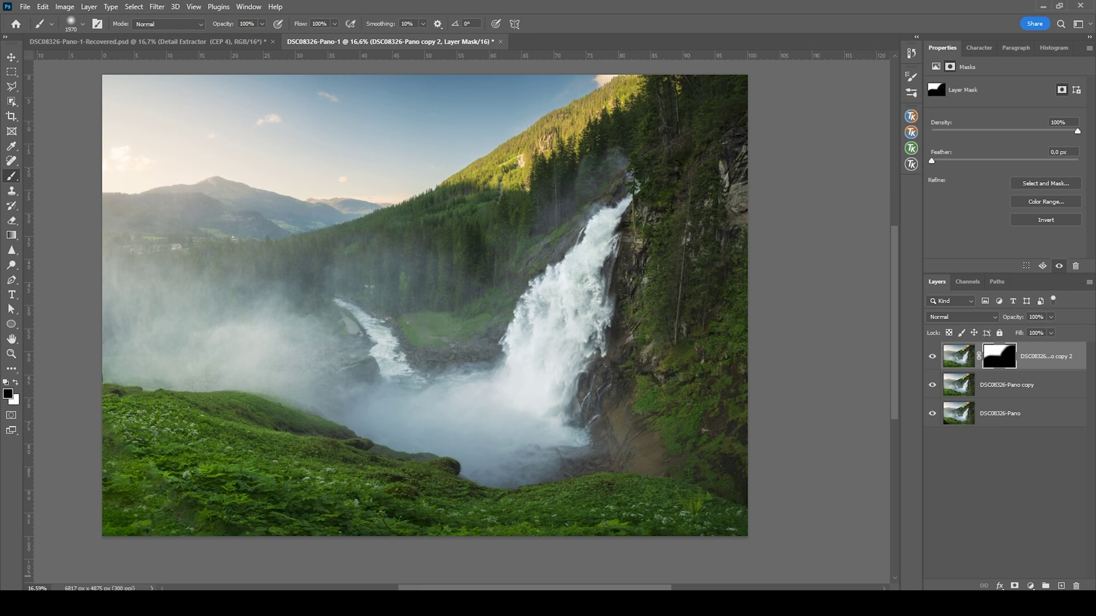
Make white the foreground colour and add a new empty layer in Overlay blend mode.
key(x)
click(1061, 586)
click(962, 317)
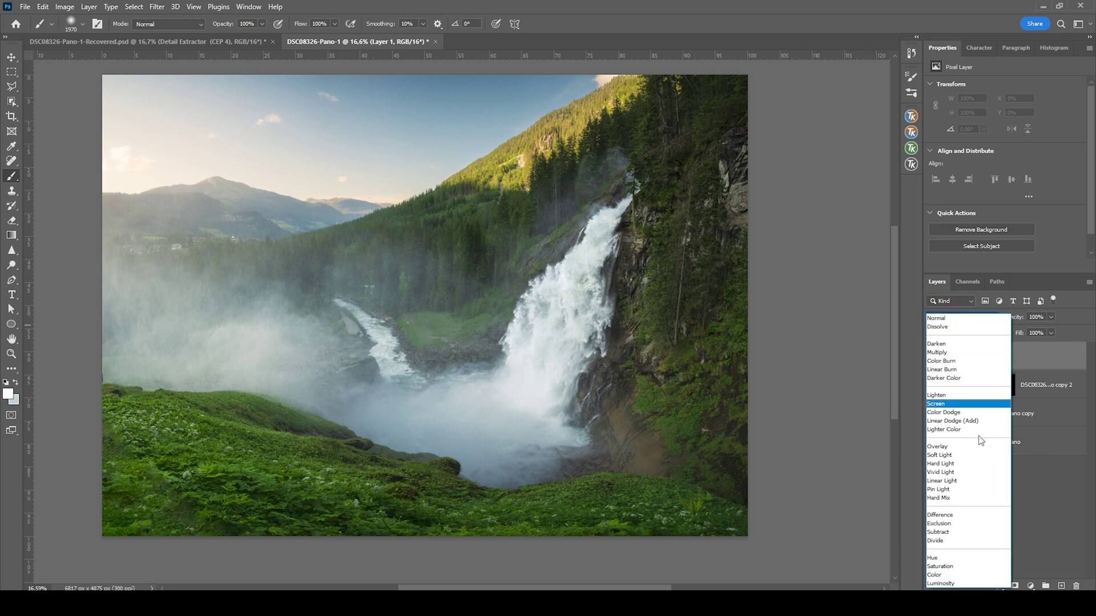
click(952, 449)
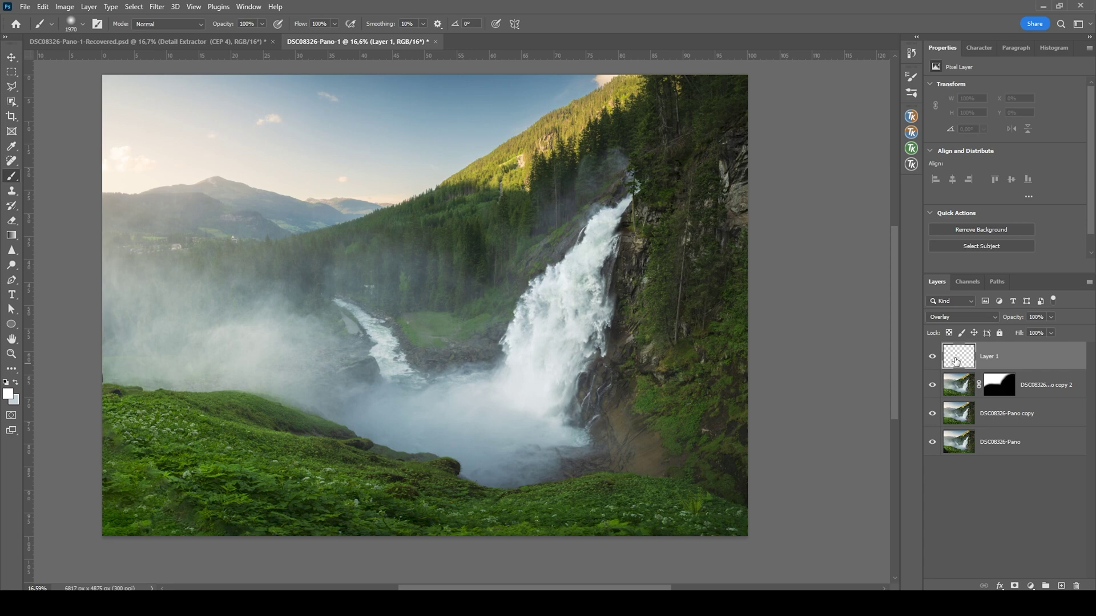
Mask Layer 1 with an inverted luminosity selection so only the darker areas are affected.
ctrl+click(957, 361)
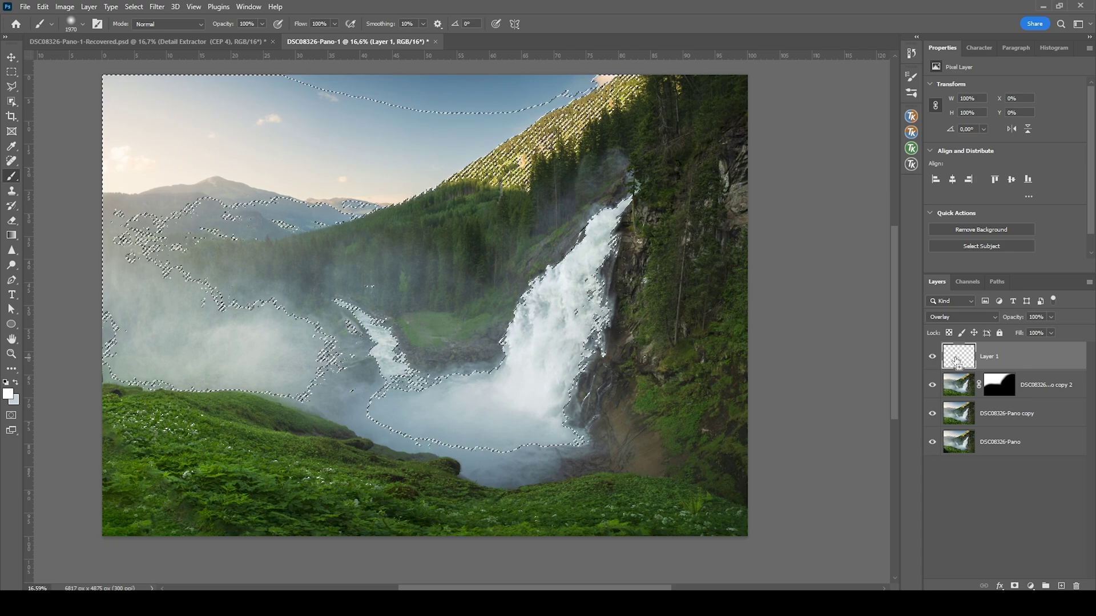
key(ctrl+shift+i)
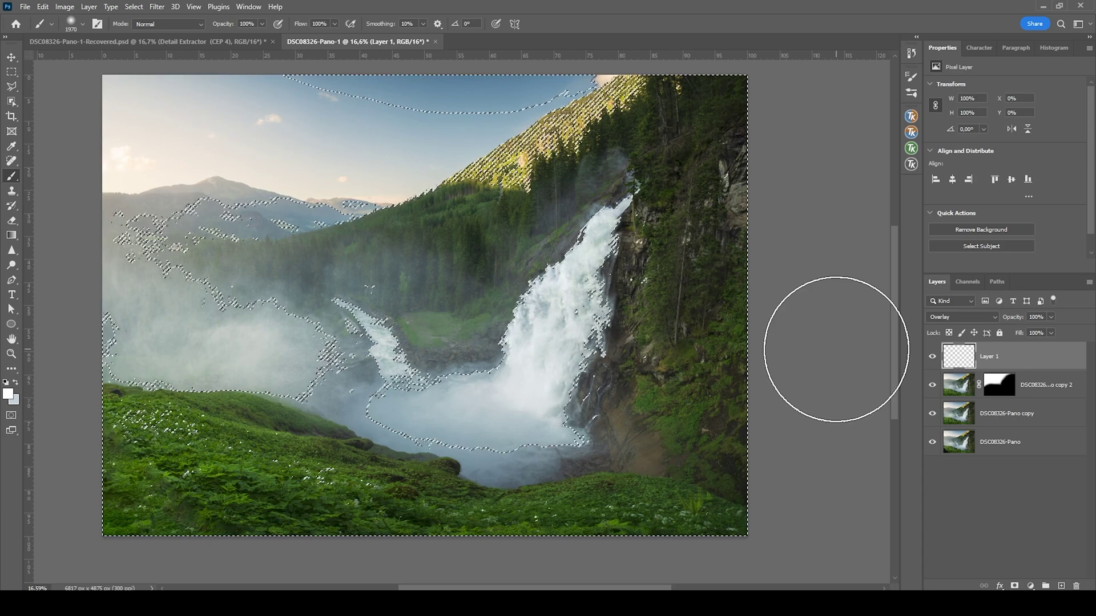
click(1014, 586)
click(965, 361)
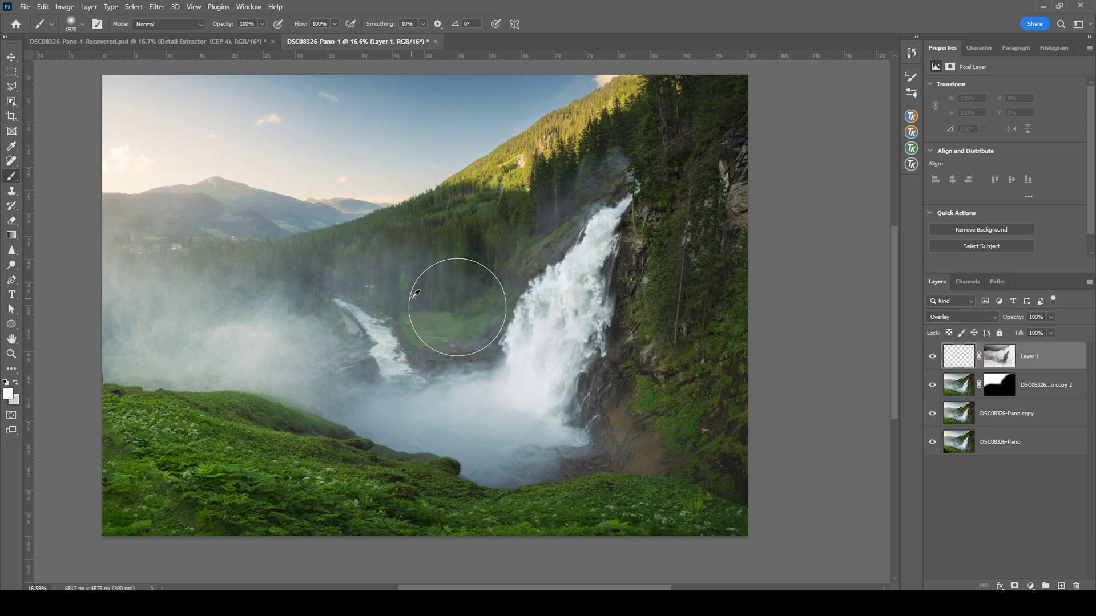
Set the foreground colour to black (000000) and switch Layer 1 to Soft Light.
click(7, 393)
text(000000)
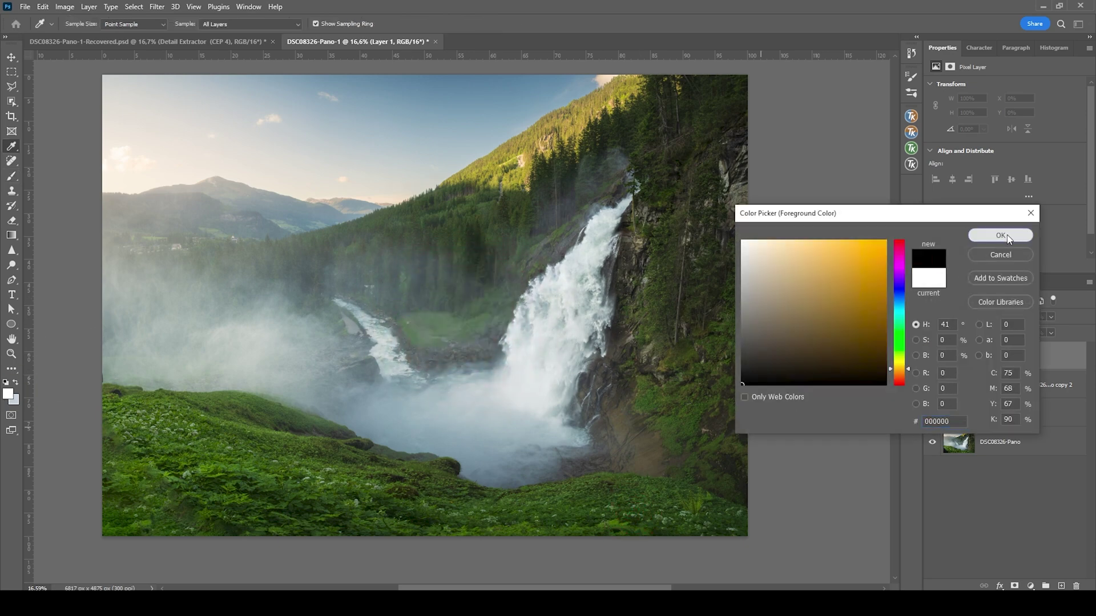
click(1000, 235)
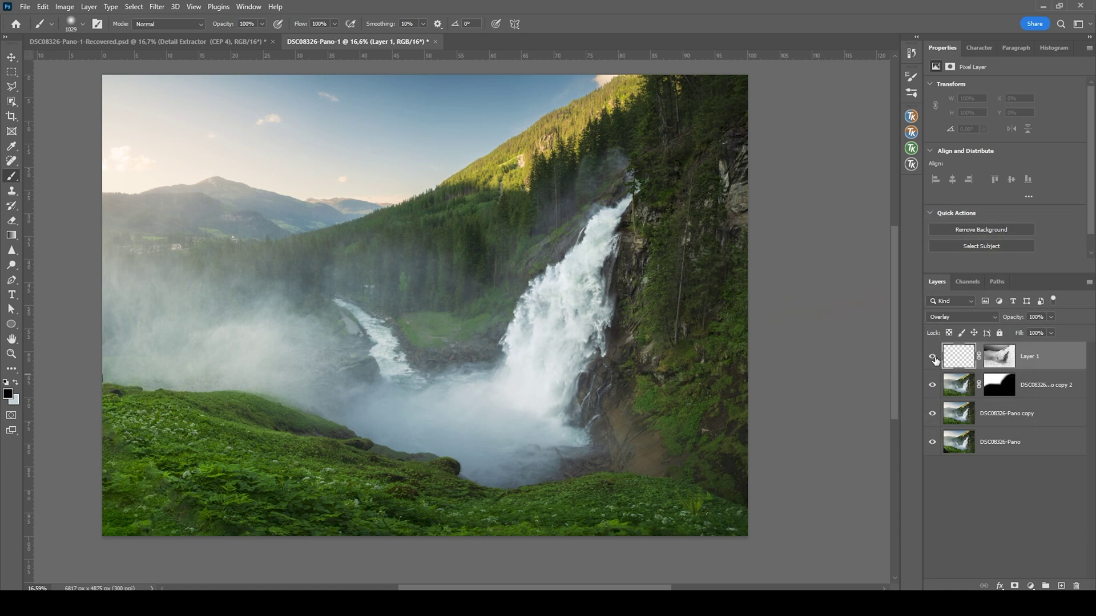
click(967, 318)
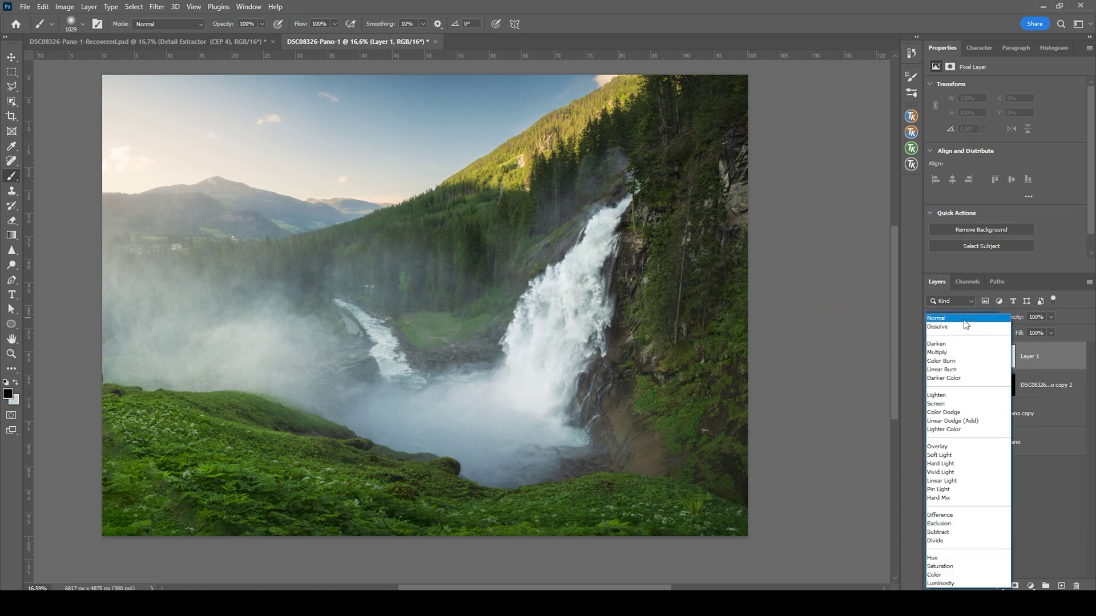
click(971, 455)
click(967, 363)
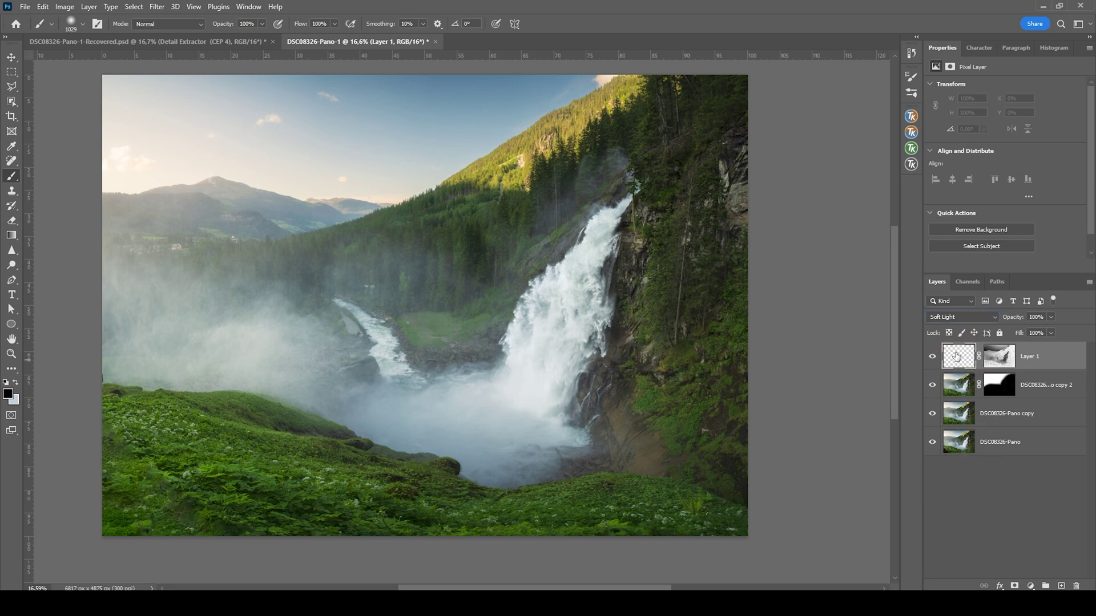
Paint at 19% brush opacity to darken the foreground grass, right cliff and hazy forest.
click(262, 24)
drag(261, 36, 222, 41)
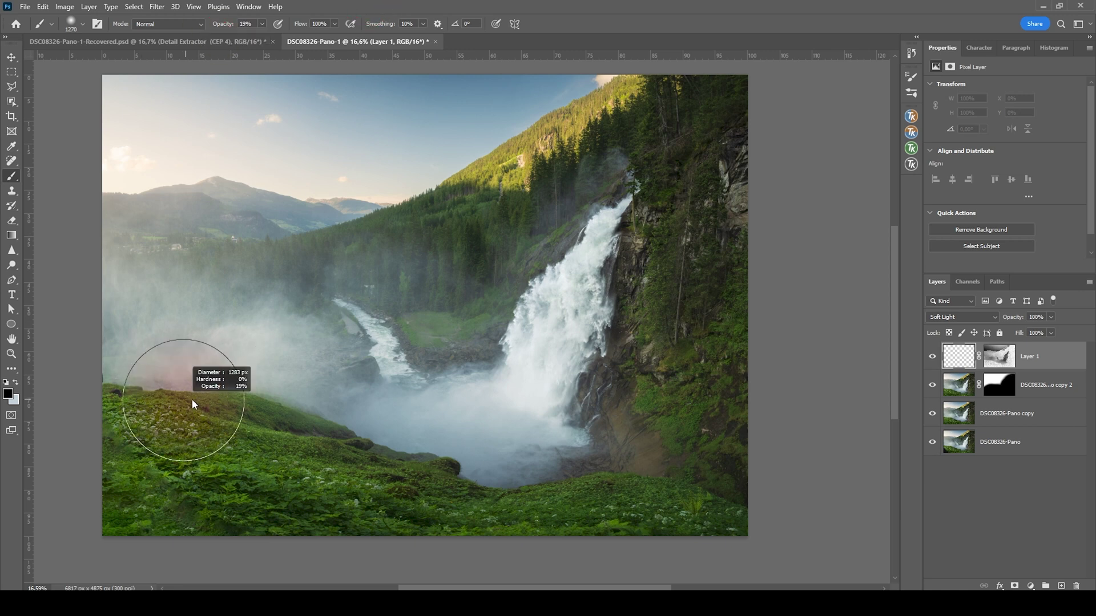
click(137, 468)
mouse_move(137, 475)
mouse_down()
mouse_move(250, 519)
mouse_move(514, 538)
mouse_move(725, 485)
mouse_move(721, 359)
mouse_move(754, 314)
mouse_up()
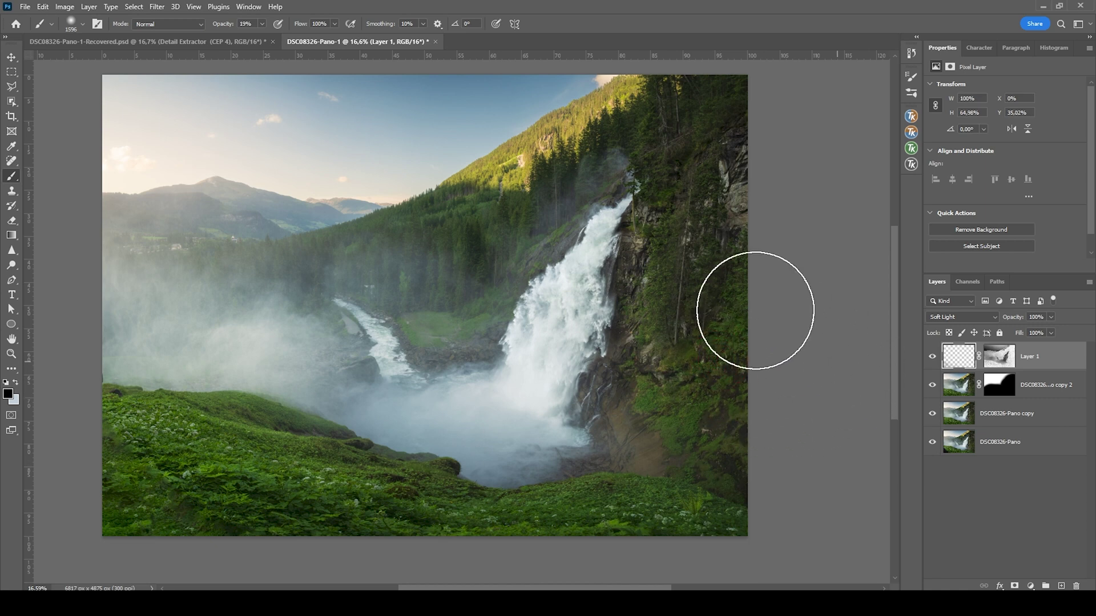
click(398, 259)
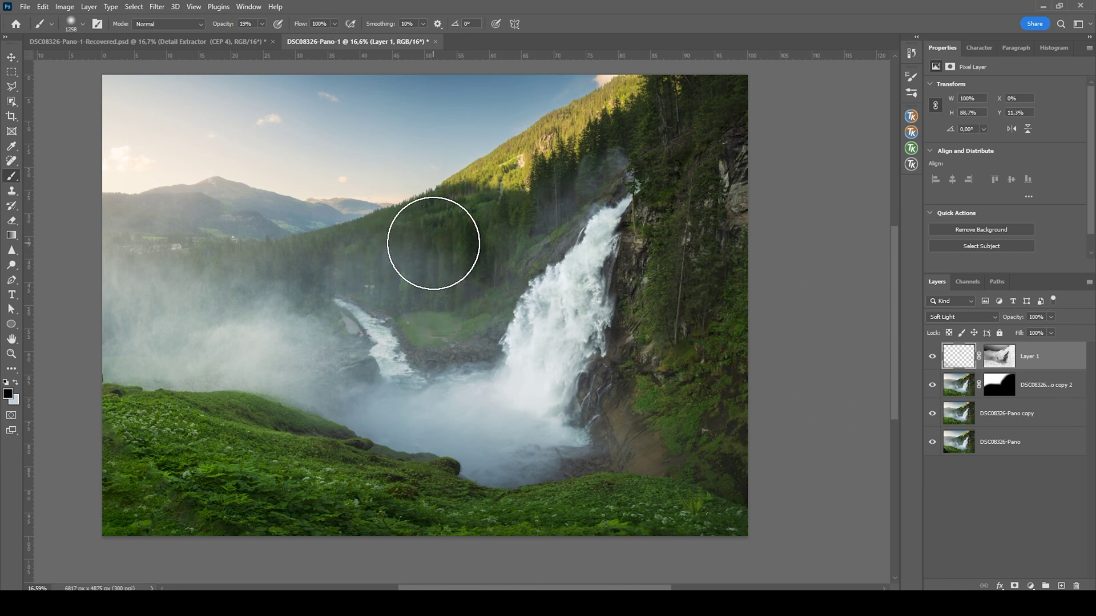
drag(398, 247, 371, 244)
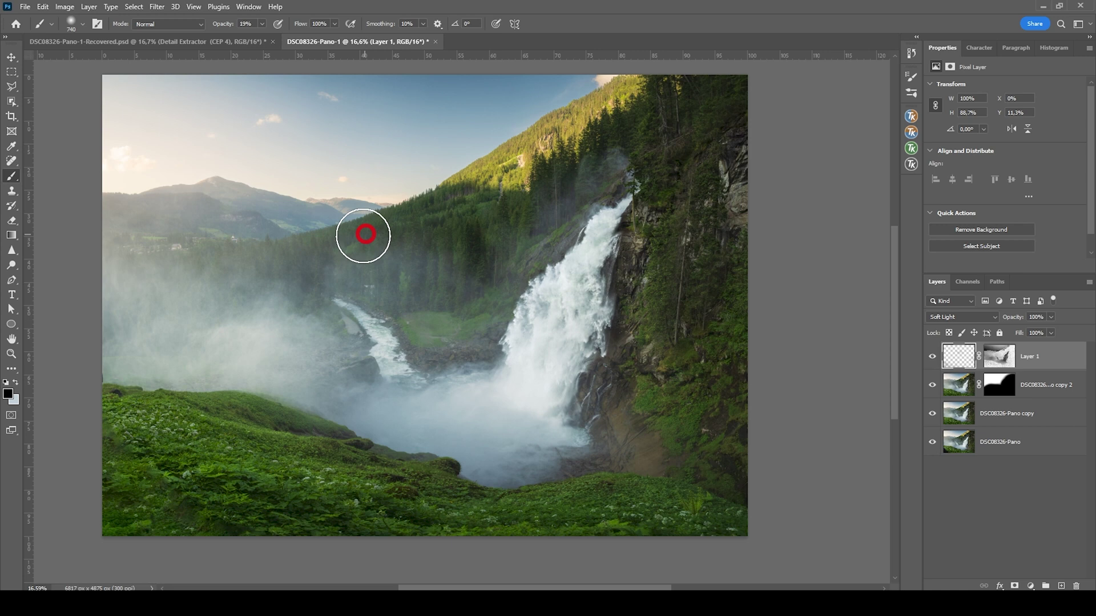
mouse_move(363, 235)
mouse_down()
mouse_move(282, 255)
mouse_move(201, 255)
mouse_up()
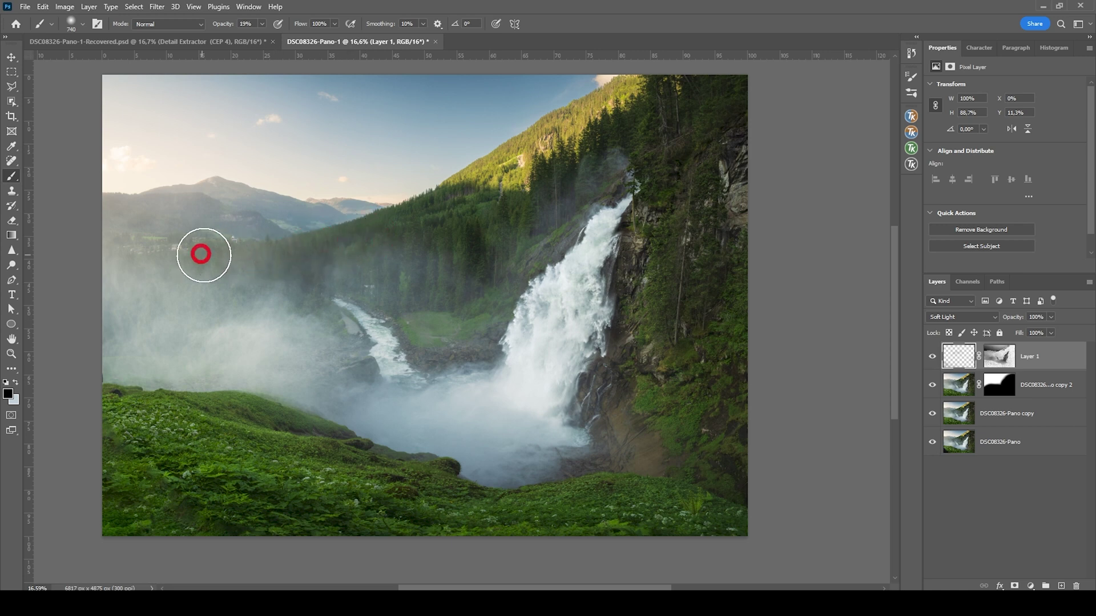
alt+right_click(411, 234)
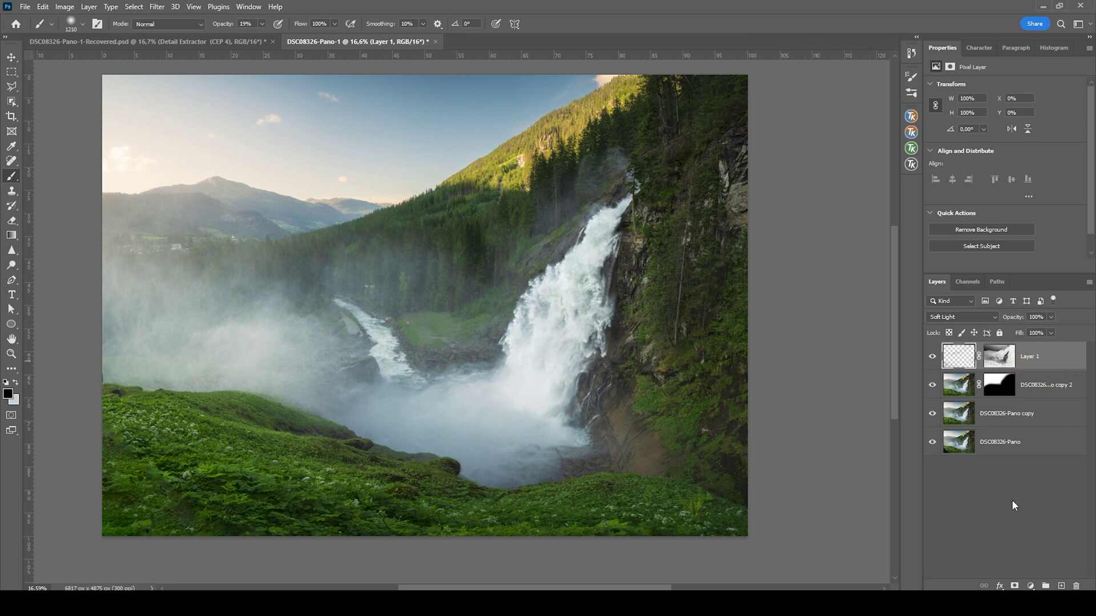
Add Layer 2 in Soft Light, masked to the bright sky, mist and waterfall areas.
click(1061, 586)
click(962, 316)
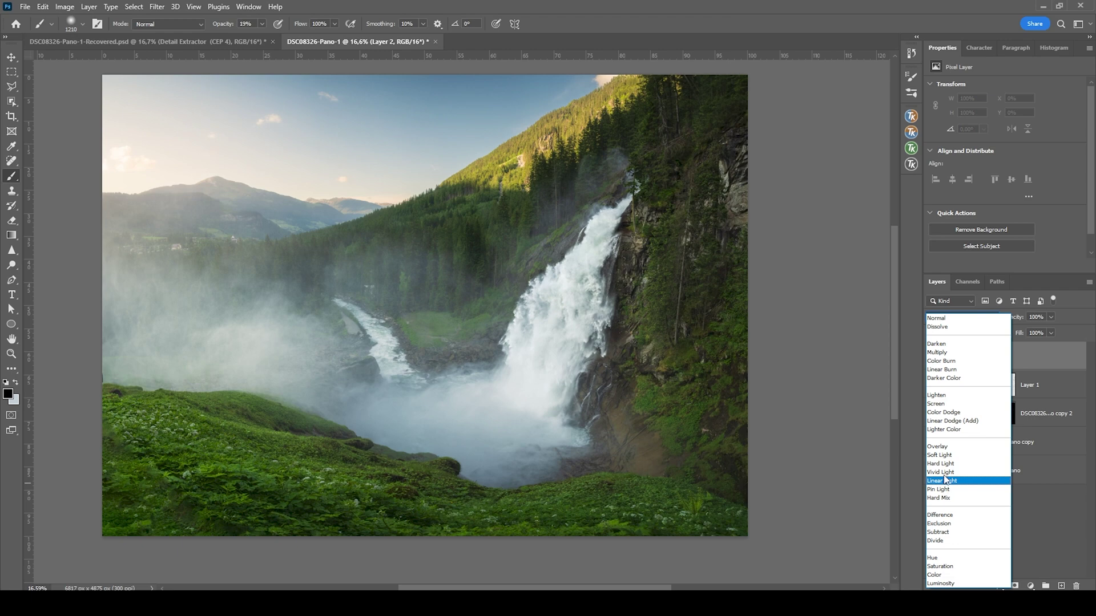
click(951, 455)
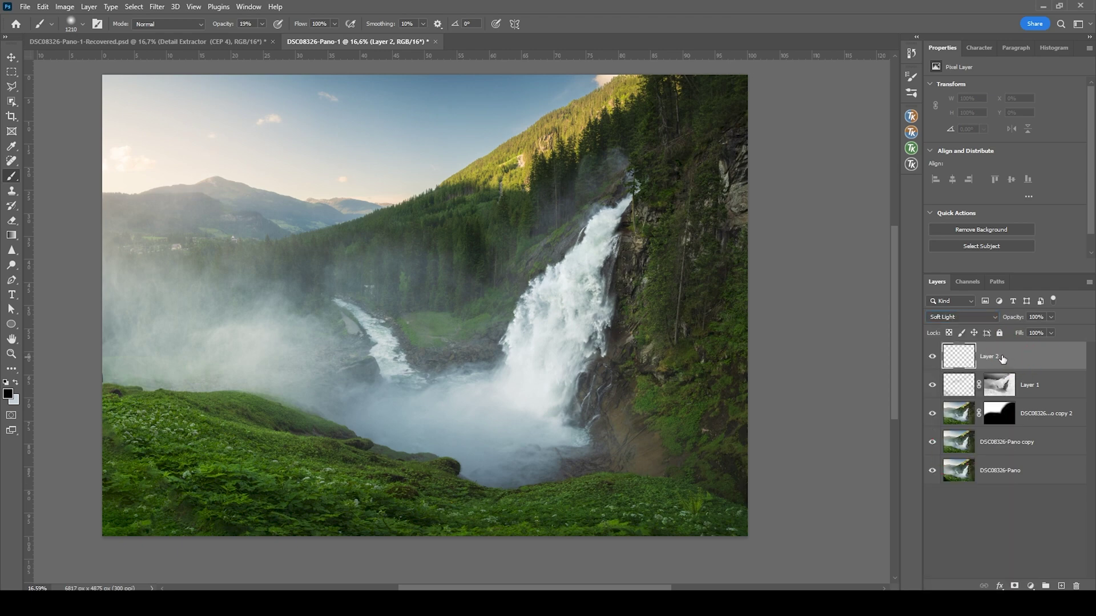
key(ctrl+alt+2)
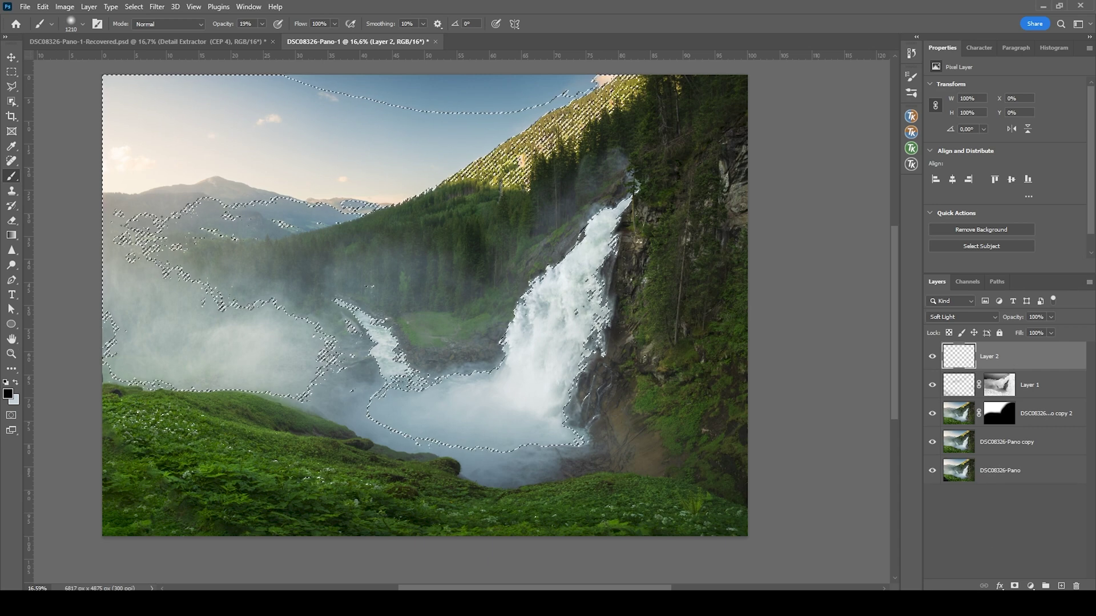
click(1014, 586)
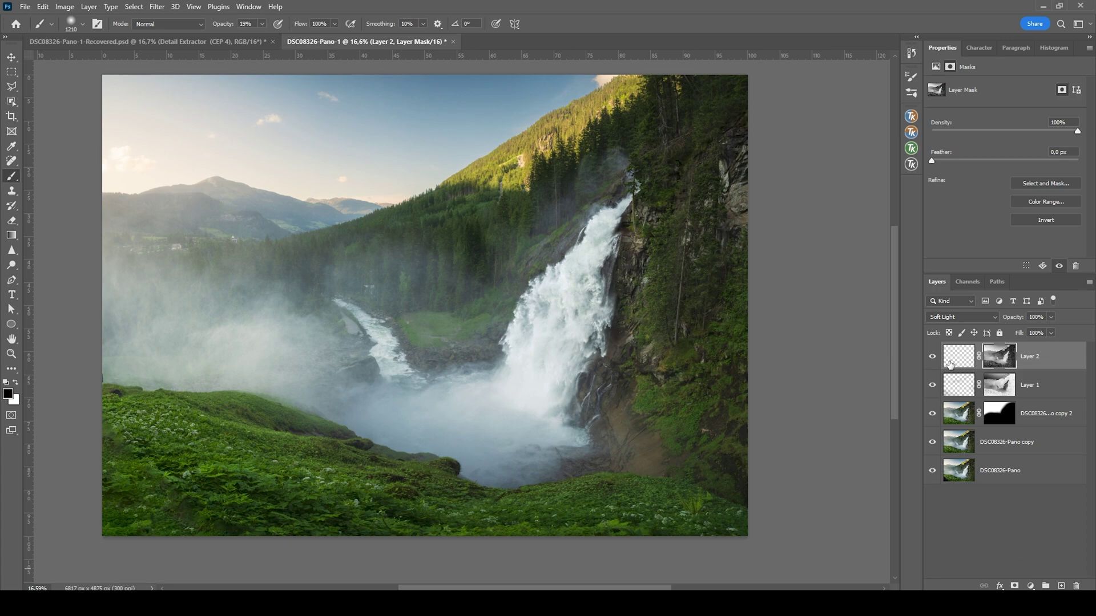
click(949, 366)
Set the painting colour to white and use the Brush at about 1427 size.
click(8, 394)
click(759, 300)
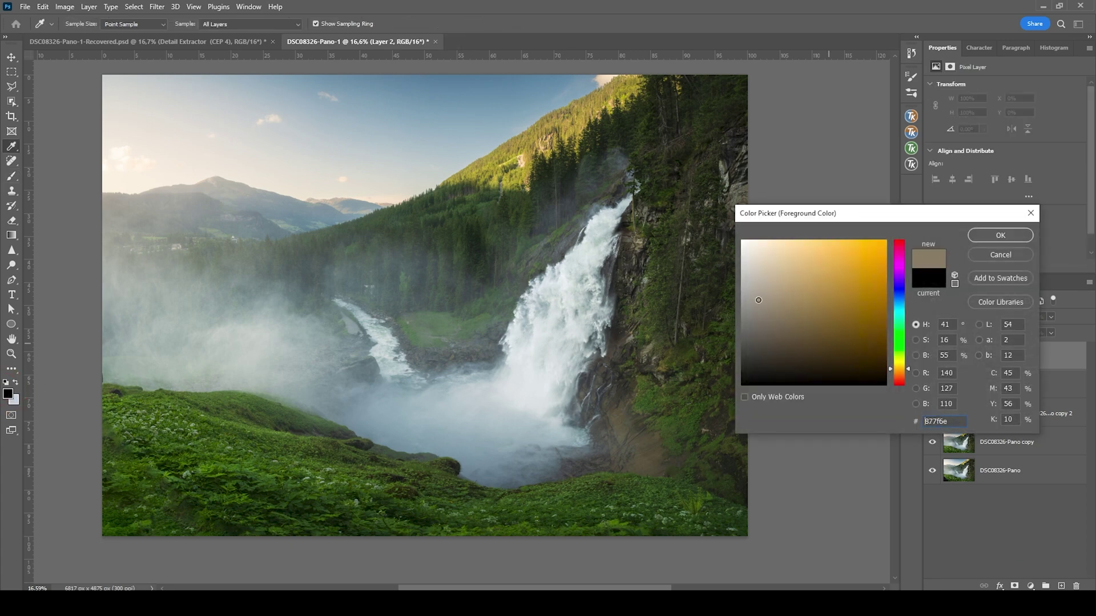
drag(759, 300, 741, 240)
click(1001, 235)
key(b)
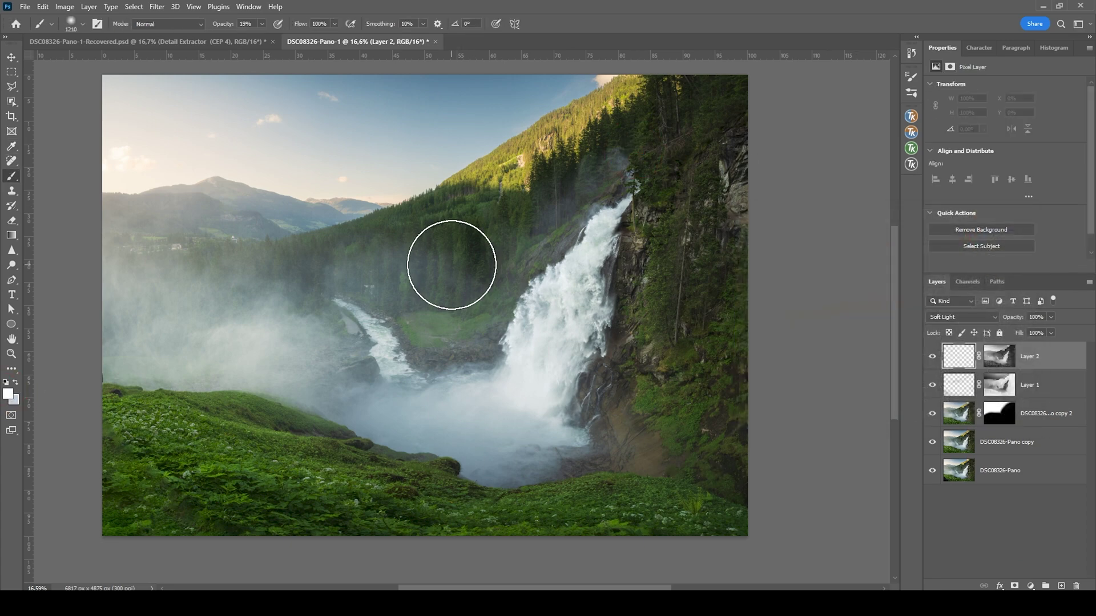
alt+right_click(269, 350)
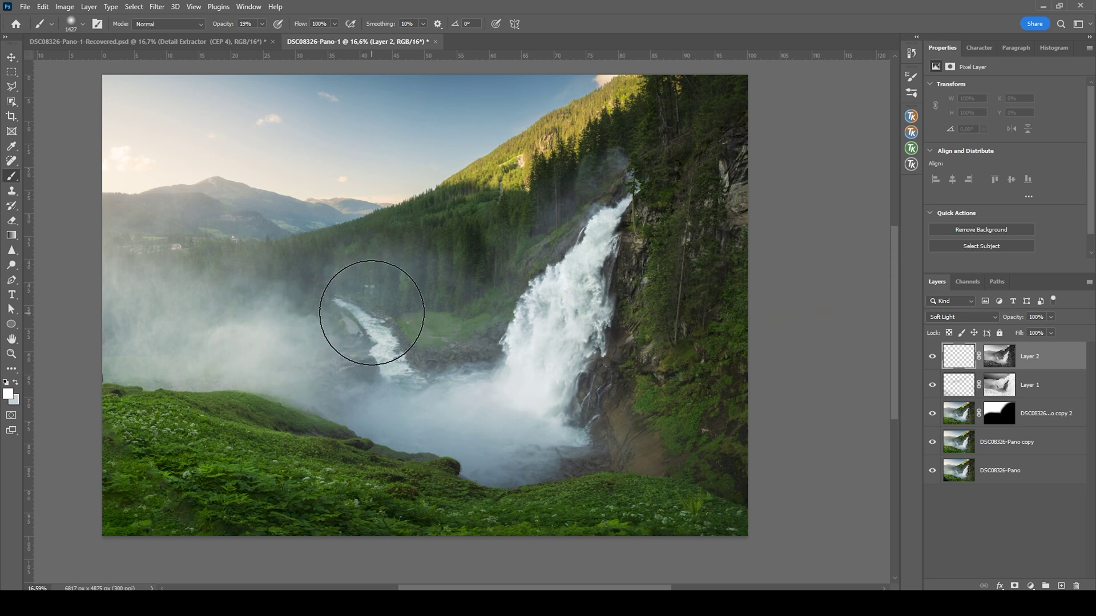
Brighten the misty river, rock face and left-side mist and fog, then stamp into Layer 3.
mouse_move(372, 313)
mouse_down()
mouse_move(445, 318)
mouse_move(468, 383)
mouse_up()
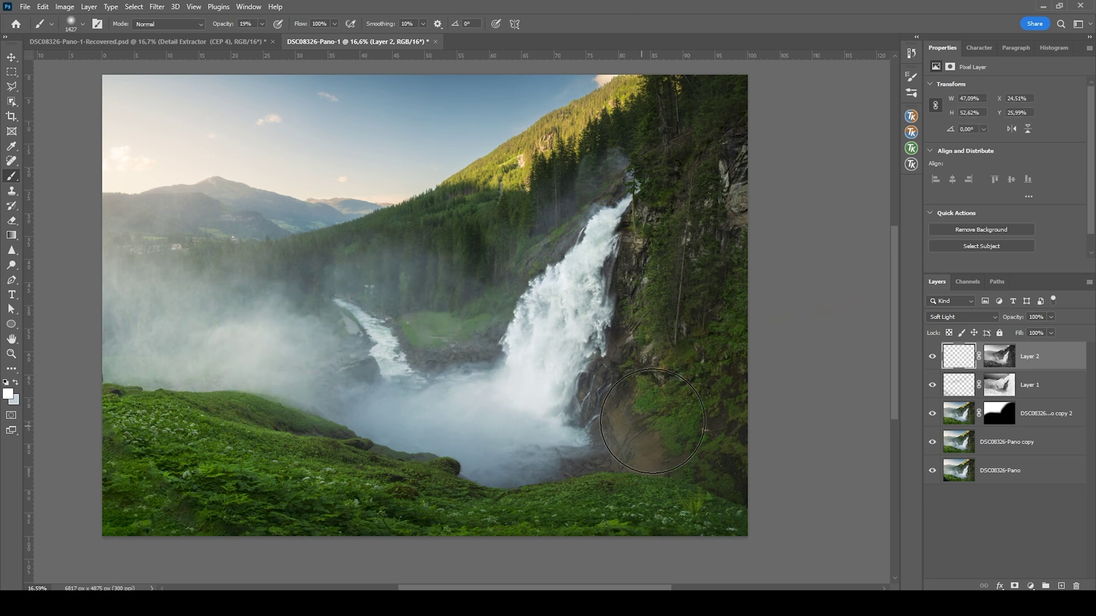
mouse_move(652, 421)
mouse_down()
mouse_move(635, 402)
mouse_move(609, 481)
mouse_up()
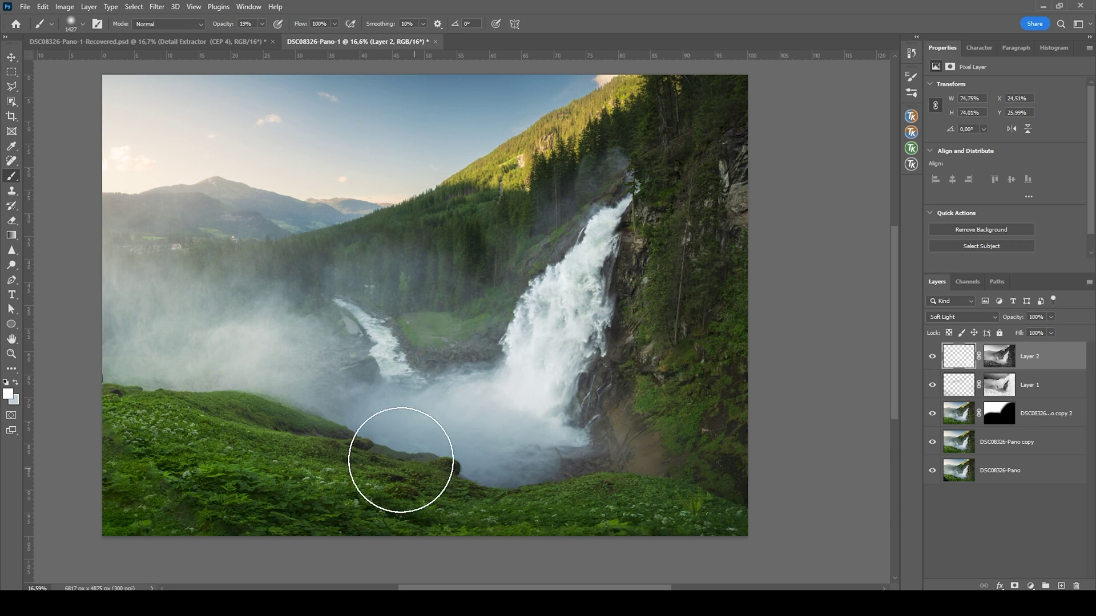
alt+right_click(289, 440)
mouse_move(149, 409)
mouse_down()
mouse_move(186, 428)
mouse_move(149, 420)
mouse_move(209, 432)
mouse_up()
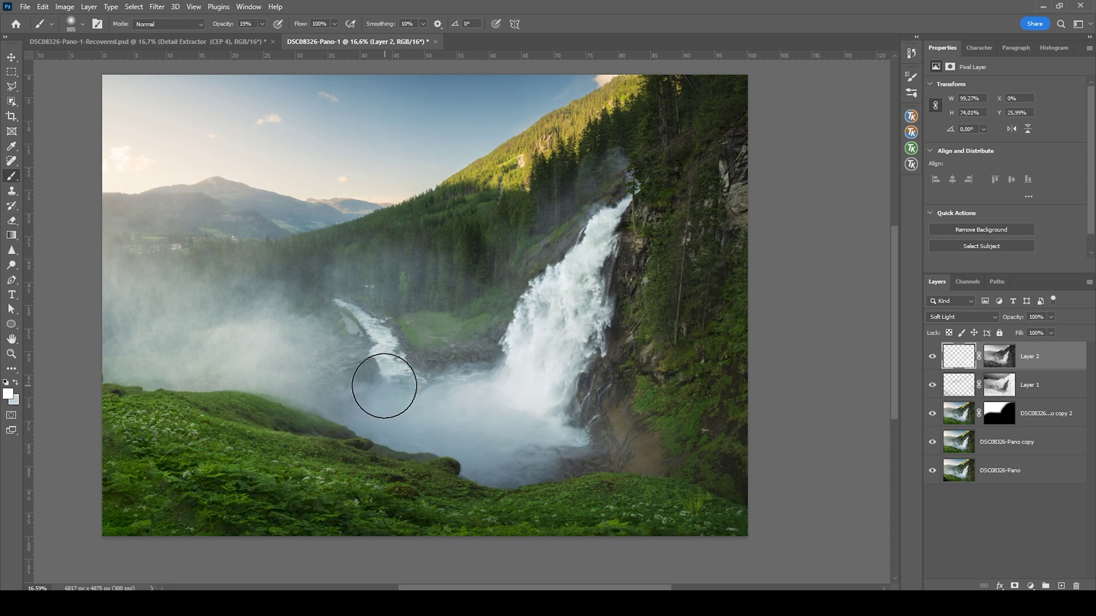
alt+right_click(118, 335)
mouse_move(109, 339)
mouse_down()
mouse_move(98, 343)
mouse_move(173, 294)
mouse_up()
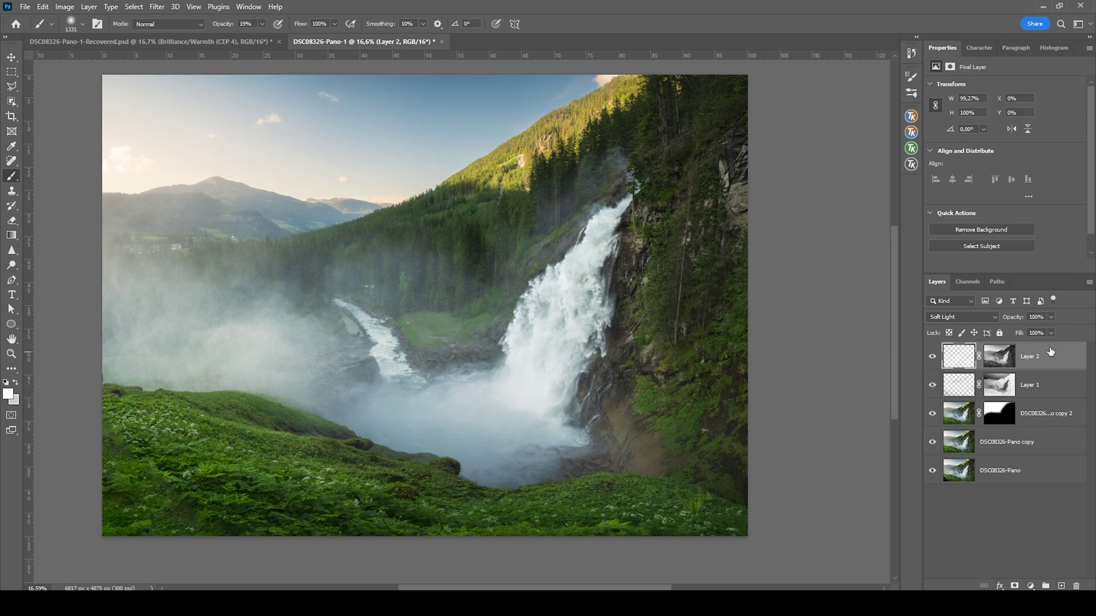
key(ctrl+shift+alt+e)
Apply Color Efex Pro 4's Brilliance/Warmth to Layer 3, with Warmth 45% and Saturation 9%.
click(158, 7)
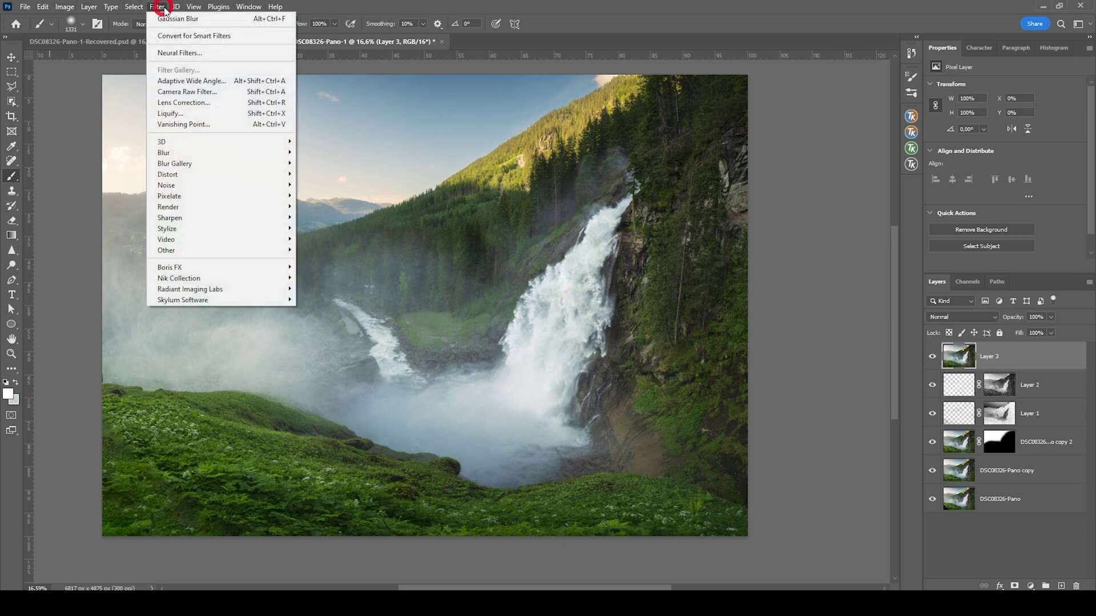
mouse_move(240, 279)
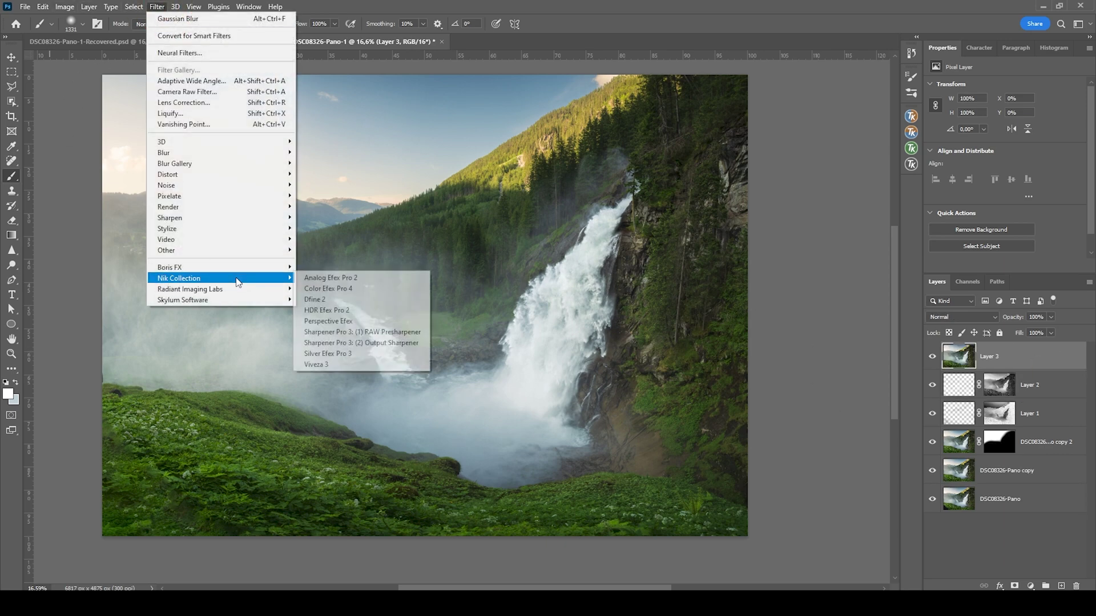
click(363, 289)
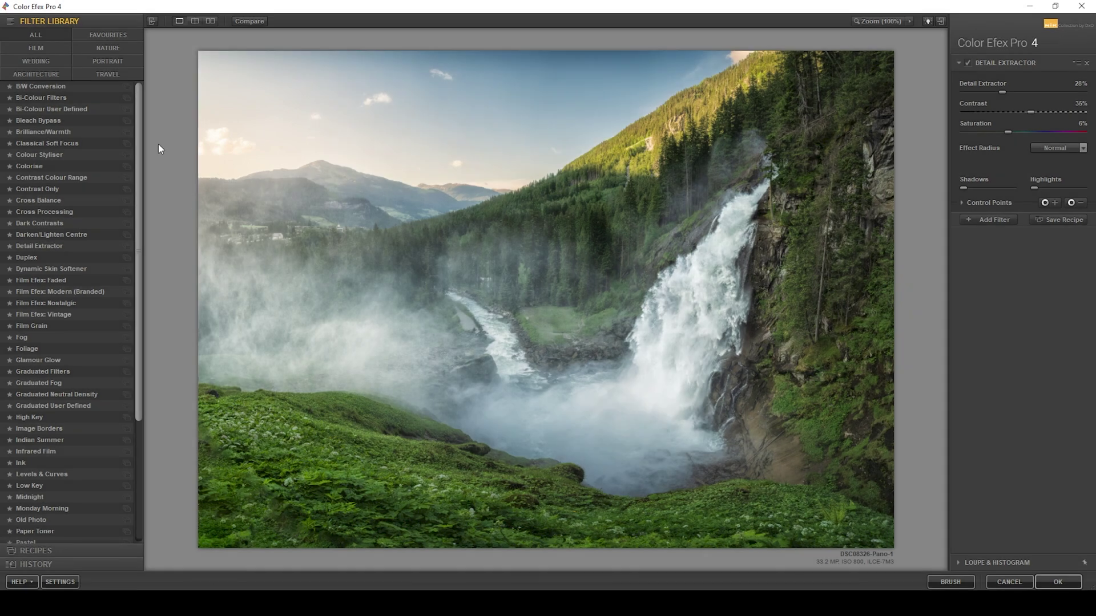
click(70, 132)
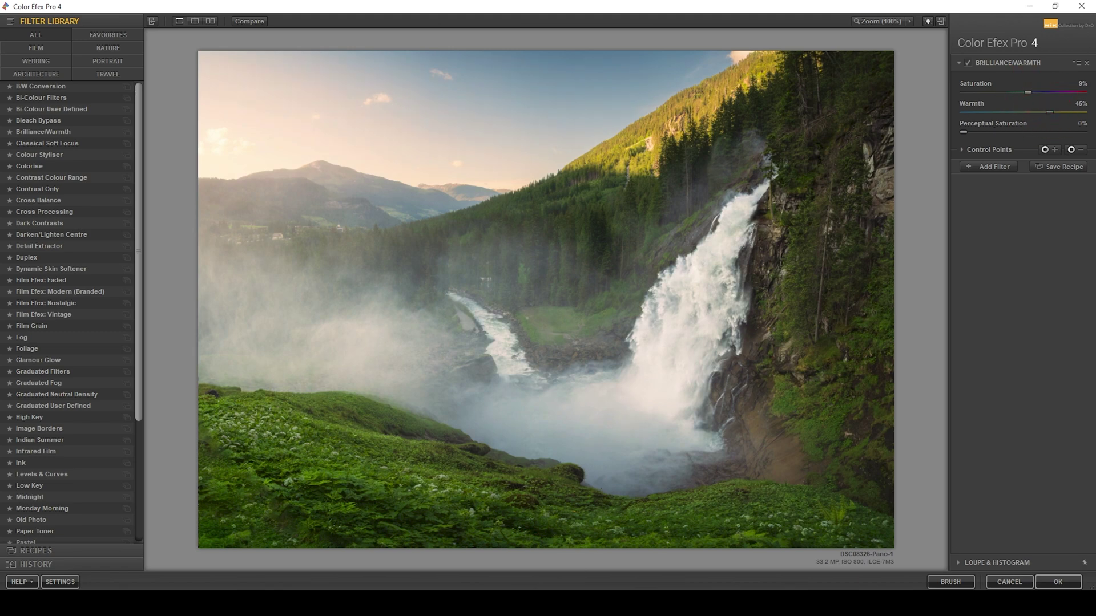
click(1058, 582)
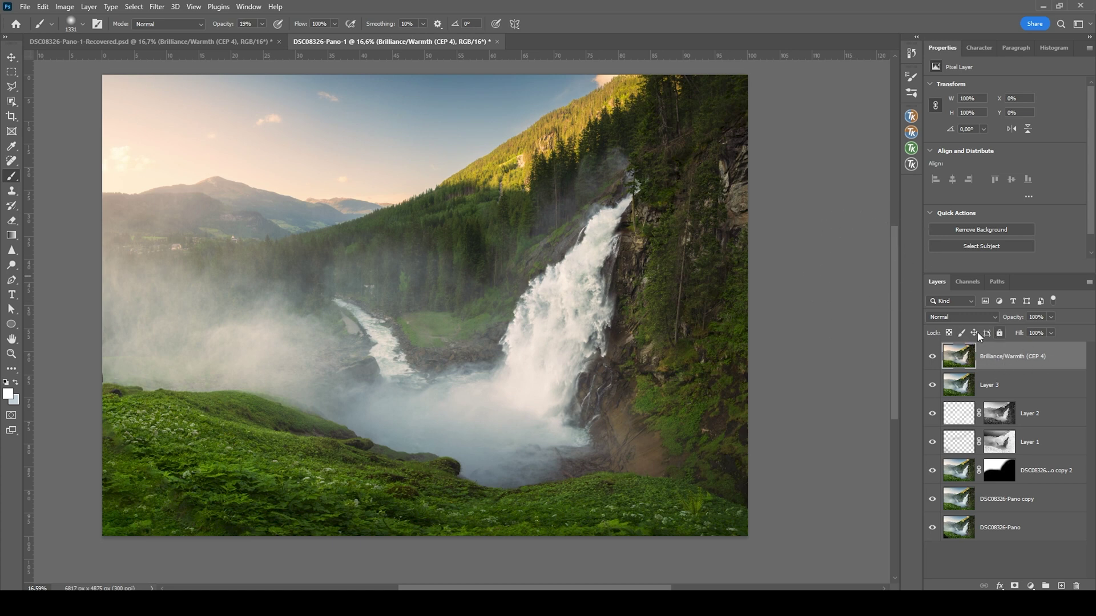
Mask the Brilliance/Warmth layer to an automatic sky selection and compare it on and off.
click(133, 6)
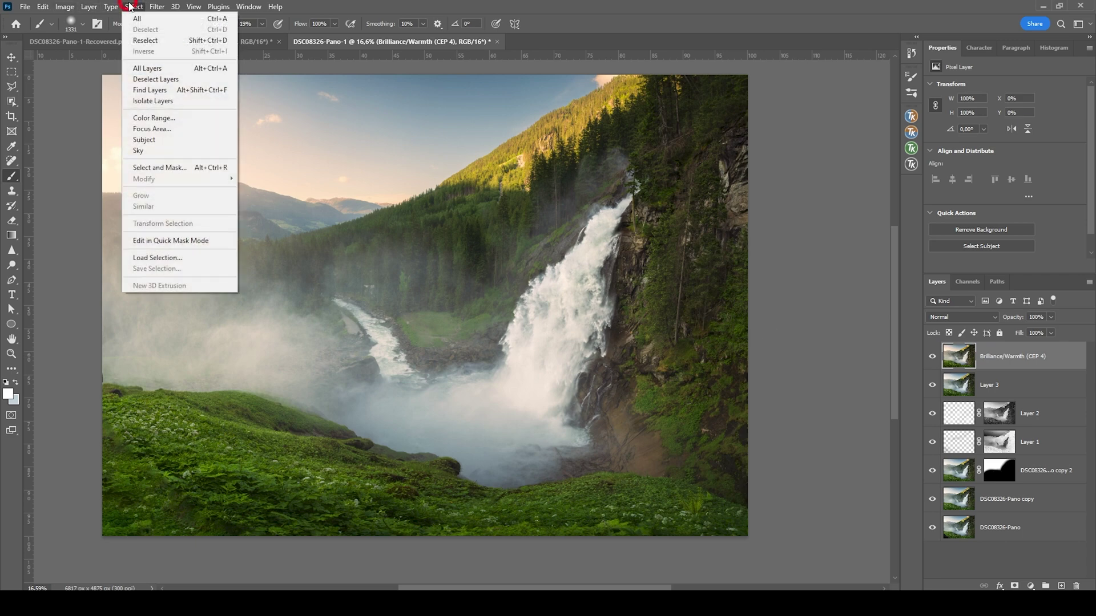
click(177, 151)
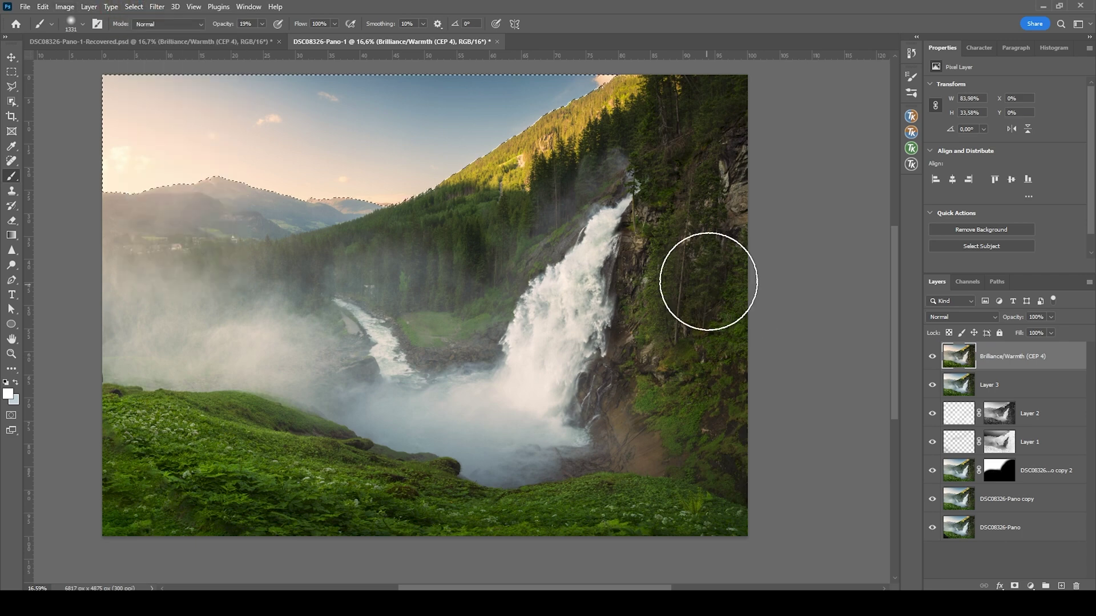
click(1015, 587)
click(959, 356)
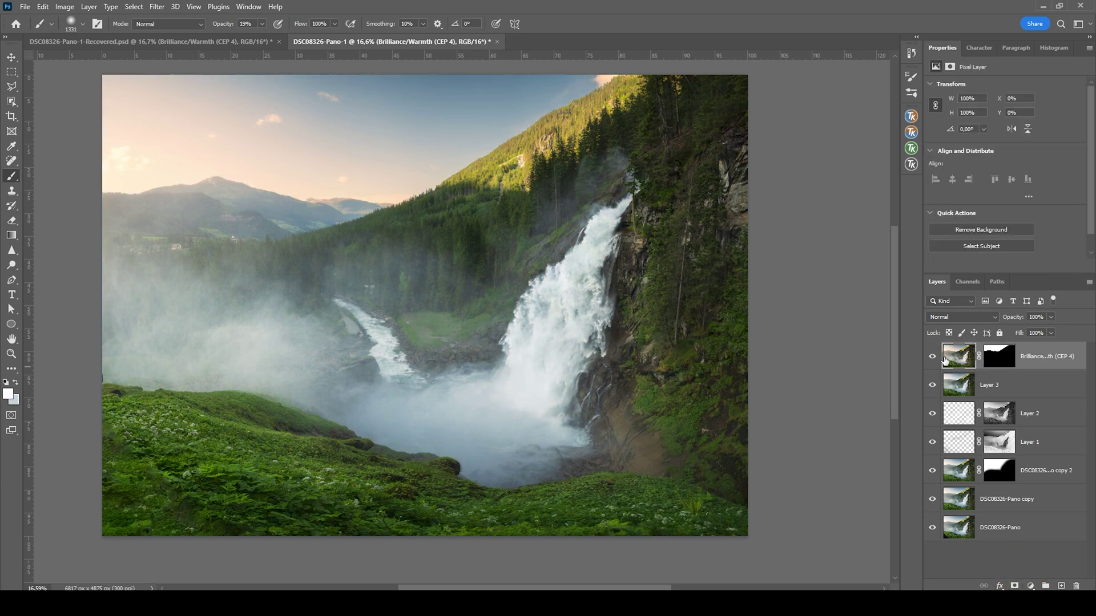
click(933, 358)
click(932, 358)
click(932, 357)
click(933, 358)
click(932, 357)
click(933, 358)
Set the warming layer's opacity to 47%, then stamp visible layers into Layer 4.
drag(1023, 334, 1016, 334)
click(938, 358)
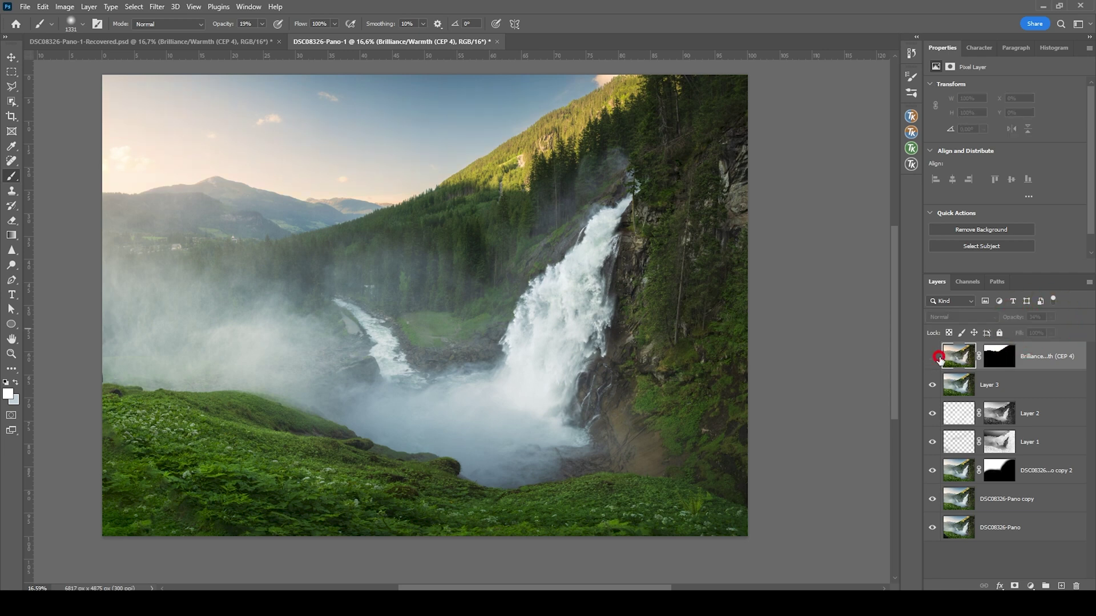
click(939, 358)
drag(1049, 329, 1057, 330)
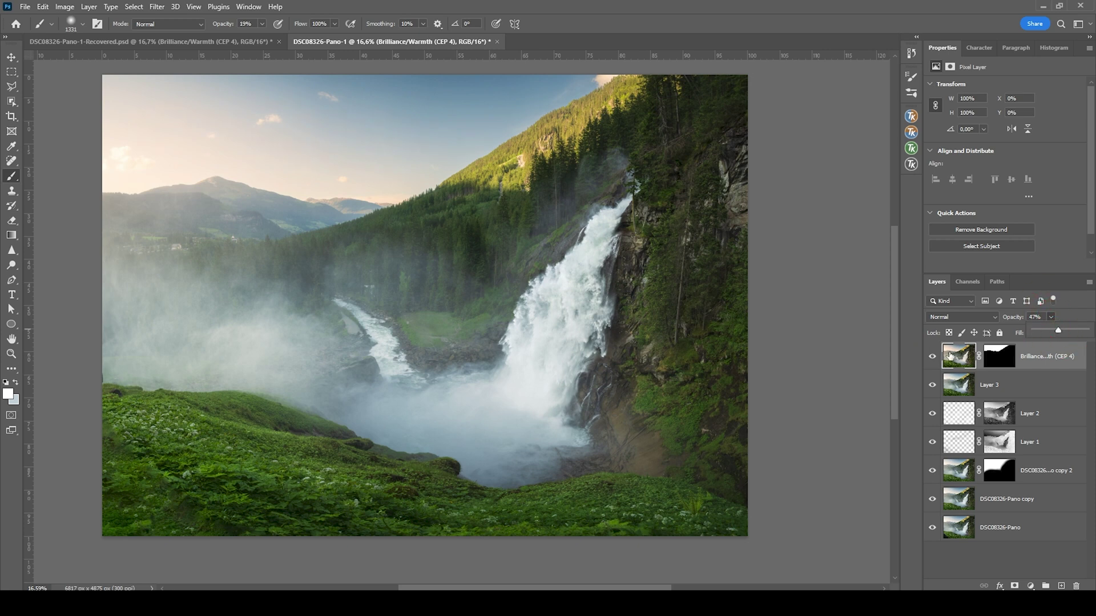
click(938, 358)
click(938, 360)
key(ctrl+alt+shift+e)
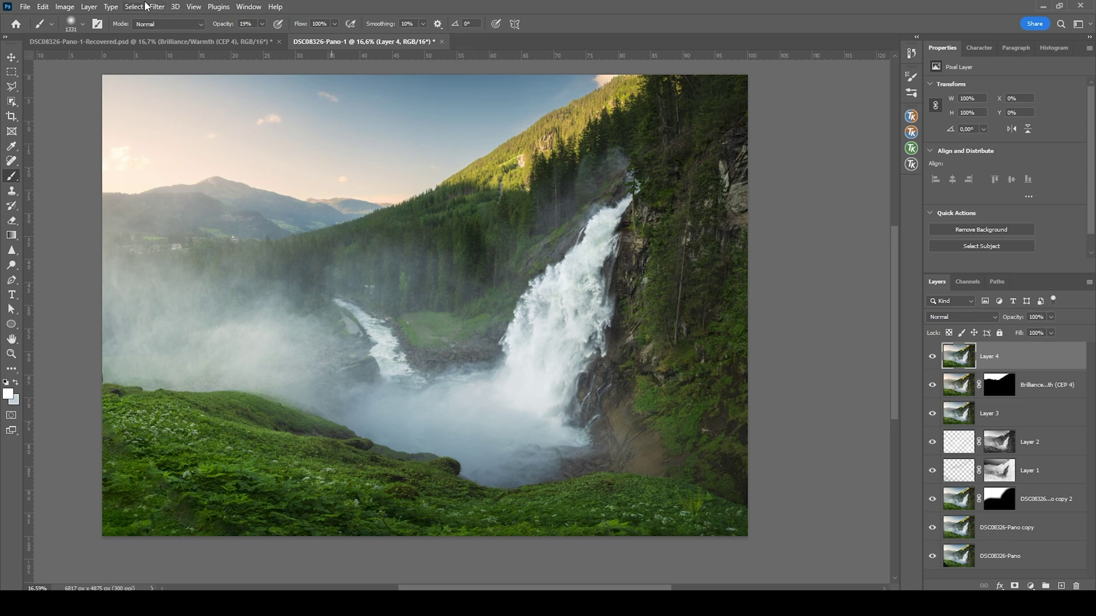
Apply Color Efex Pro 4's Detail Extractor to Layer 4 at 18% detail and 18% contrast.
click(155, 6)
mouse_move(188, 279)
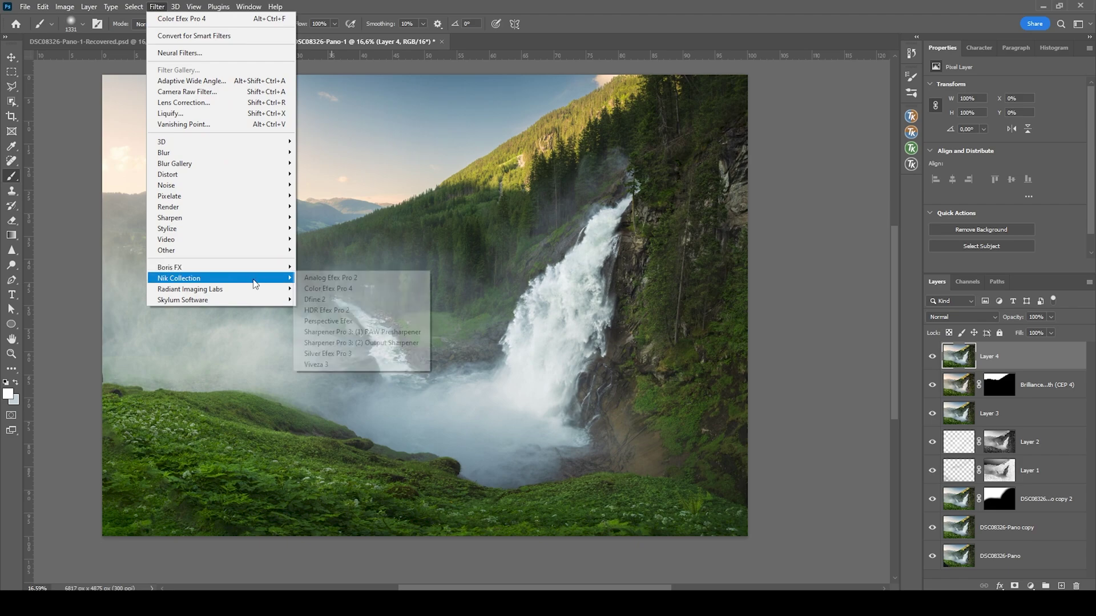
click(341, 288)
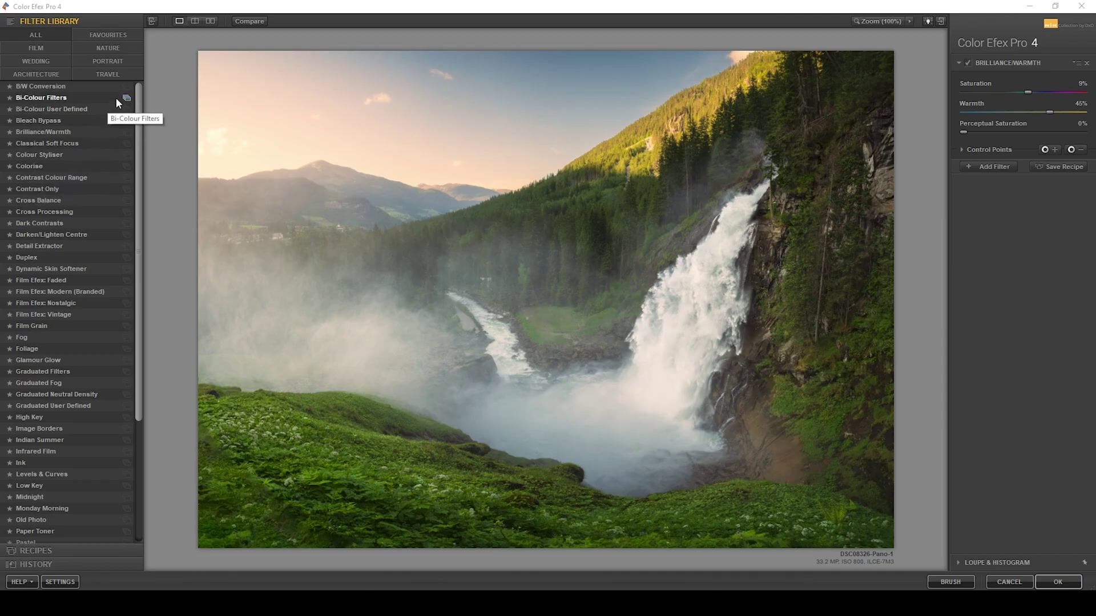
drag(139, 96, 139, 122)
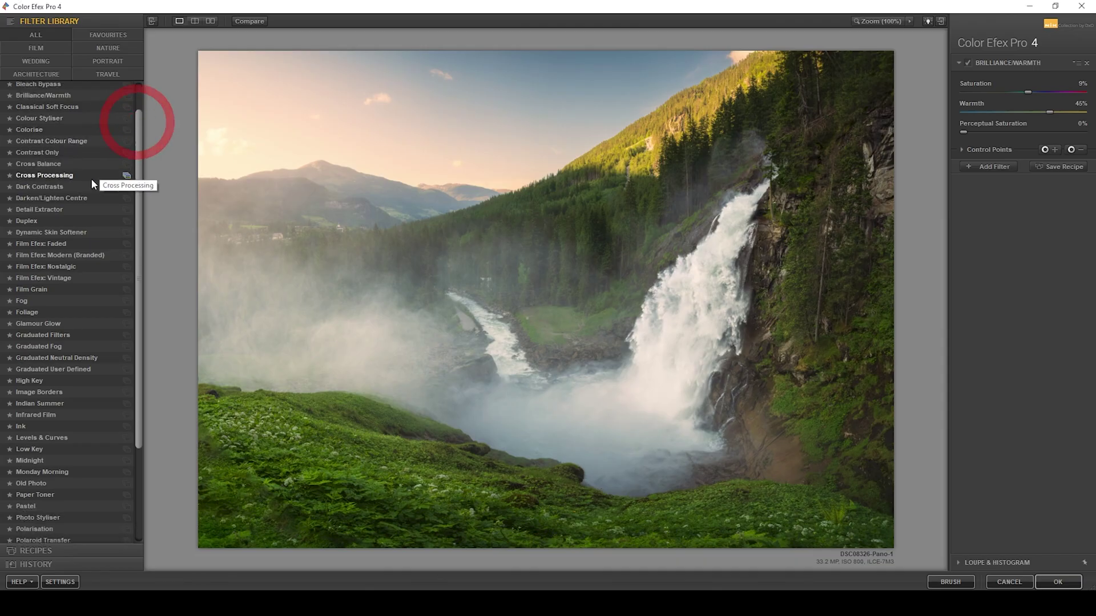
click(49, 212)
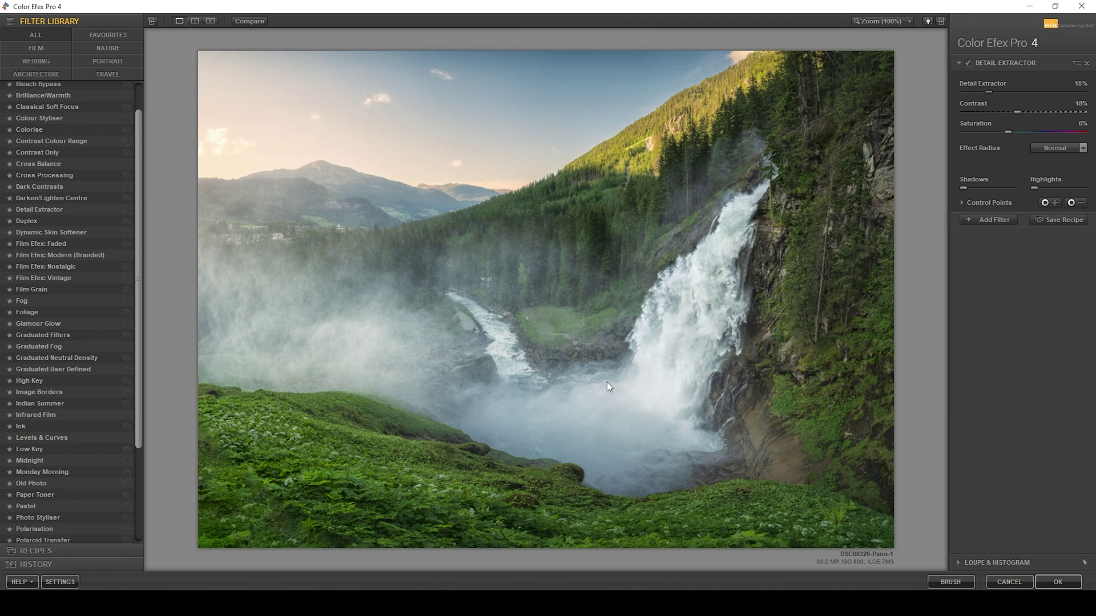
click(1056, 581)
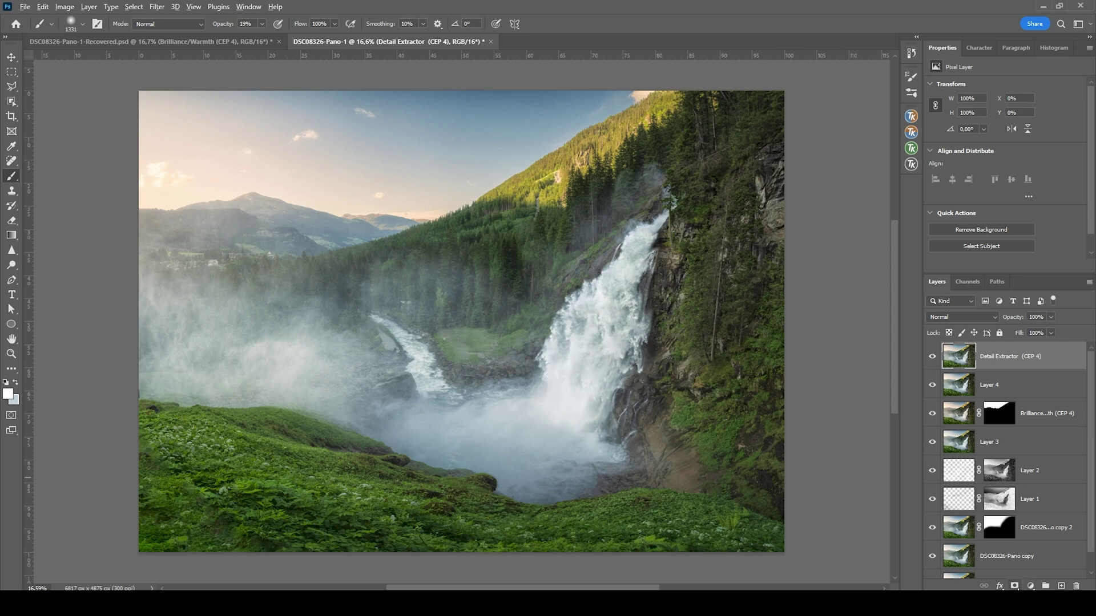
Black-mask the Detail Extractor layer, then paint white at 100% opacity over the waterfall.
alt+click(1014, 586)
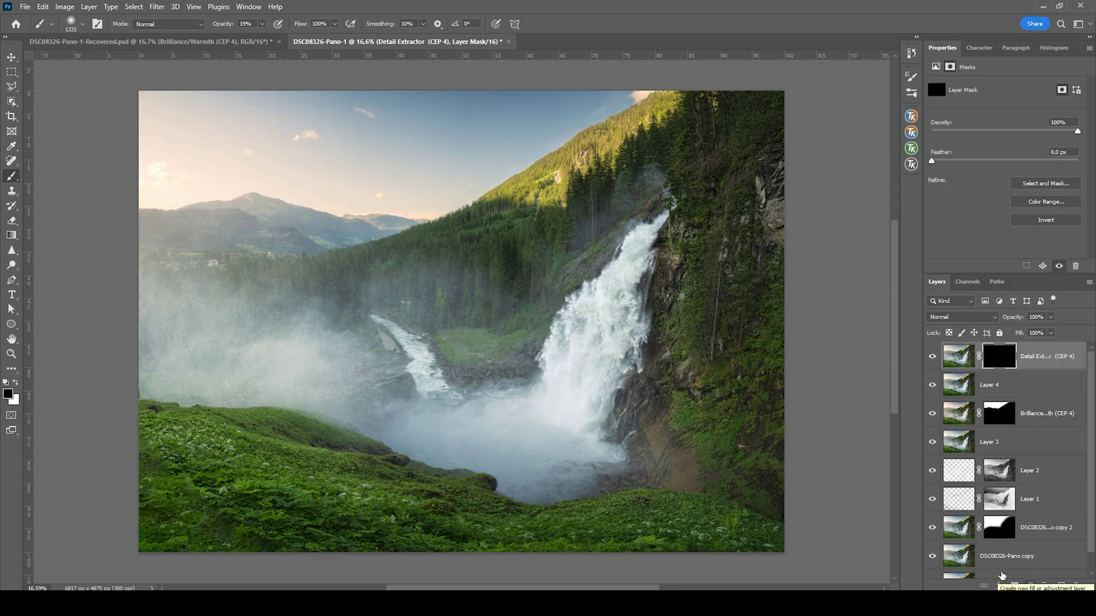
click(15, 383)
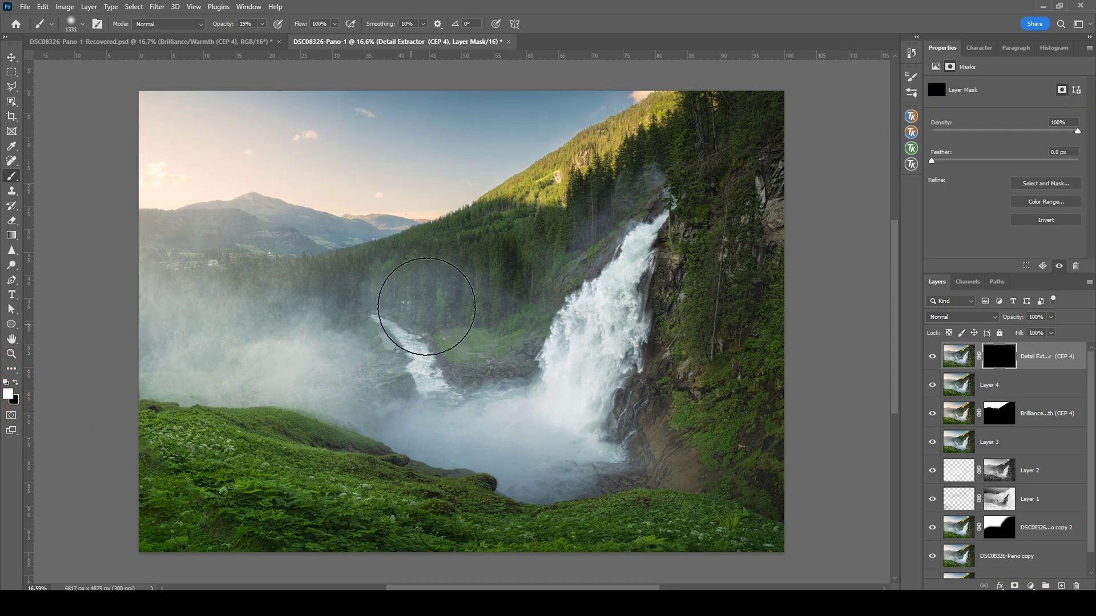
click(263, 24)
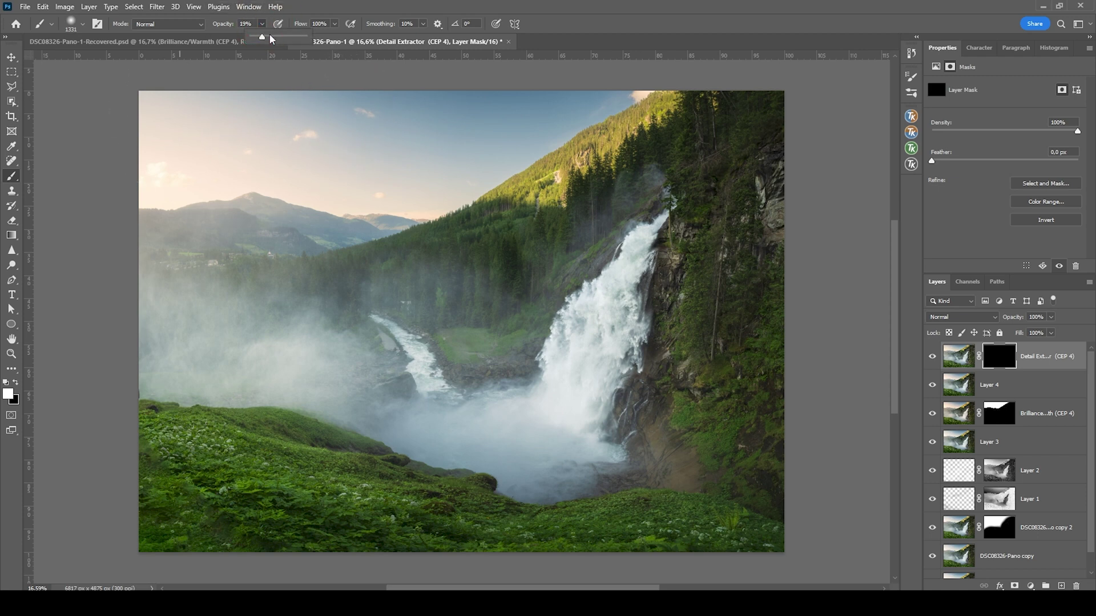
key(0)
mouse_move(631, 318)
mouse_down()
mouse_move(596, 335)
mouse_move(577, 332)
mouse_move(594, 328)
mouse_move(641, 244)
mouse_move(620, 300)
mouse_move(583, 333)
mouse_move(563, 378)
mouse_move(579, 384)
mouse_move(629, 333)
mouse_up()
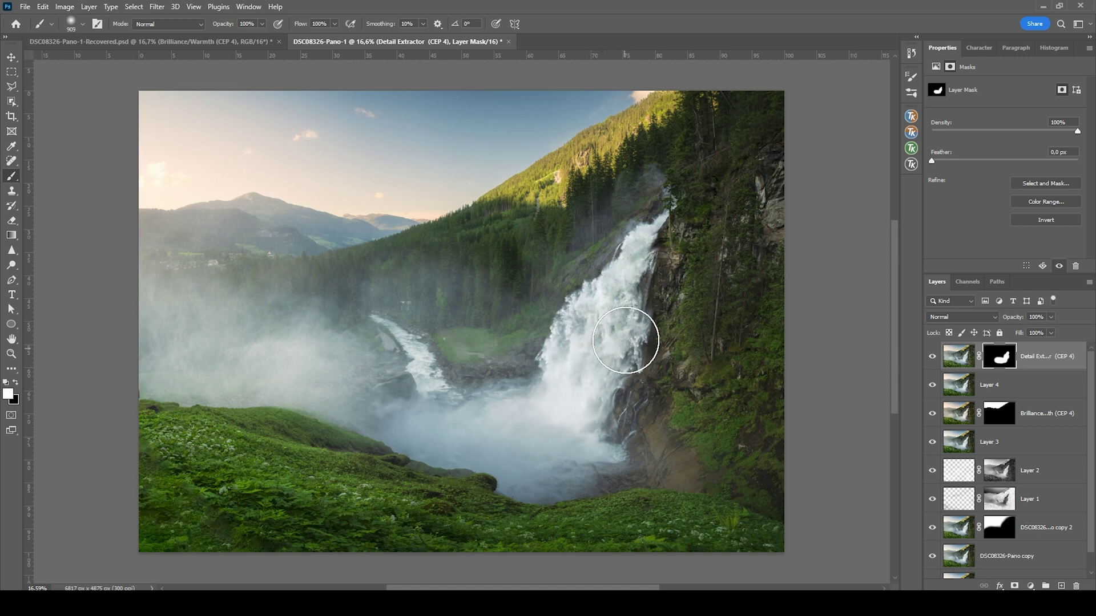